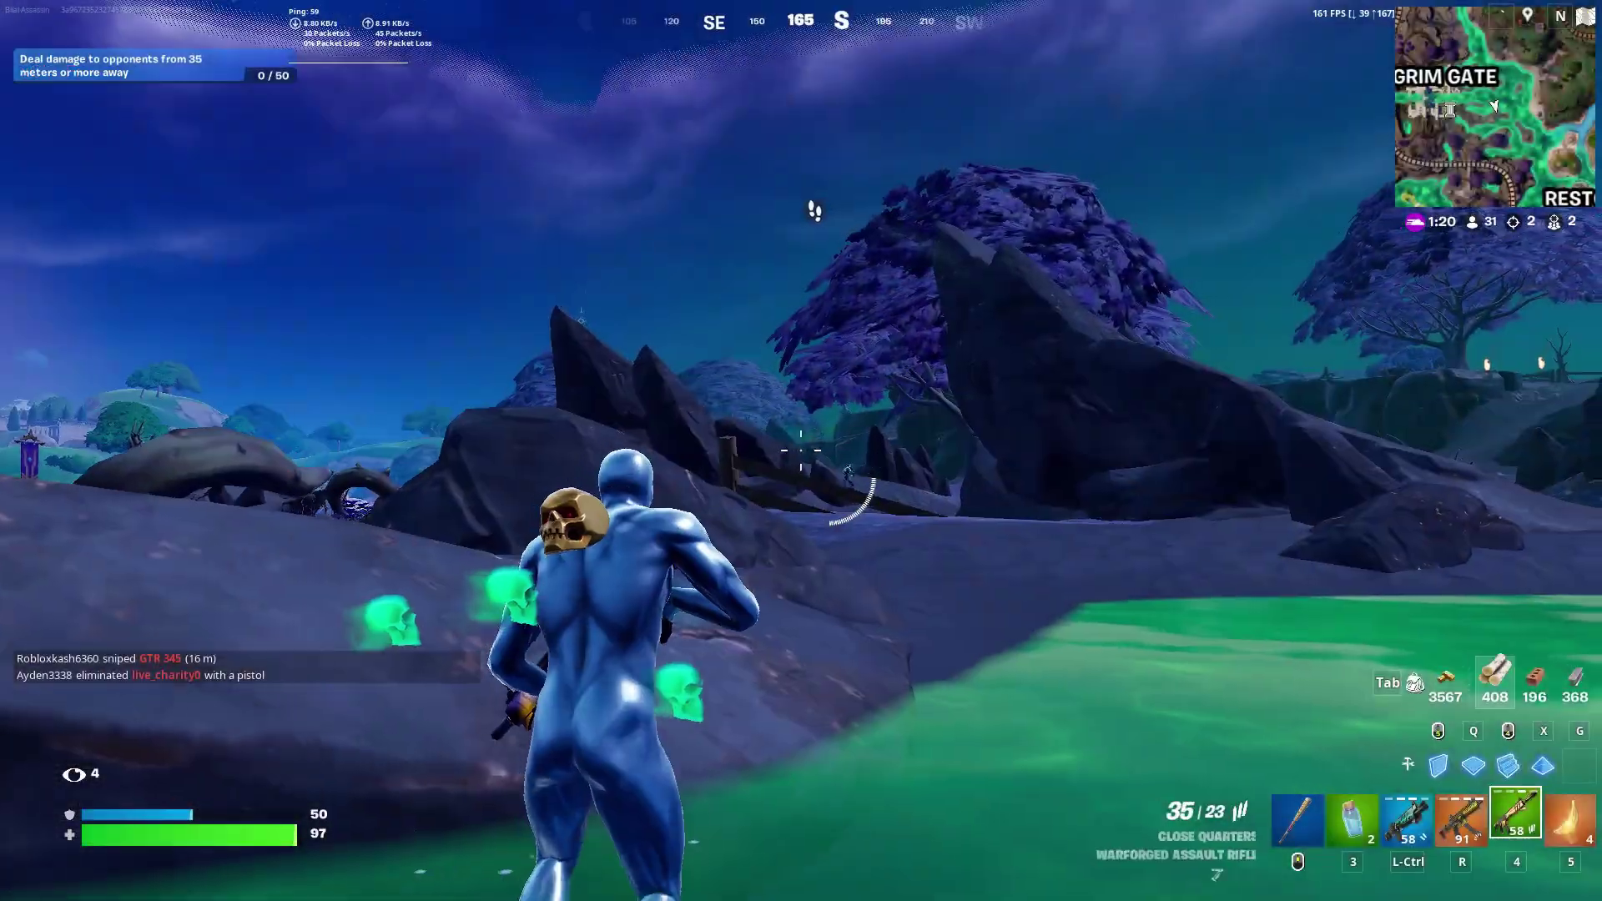
key("w")
key("space")
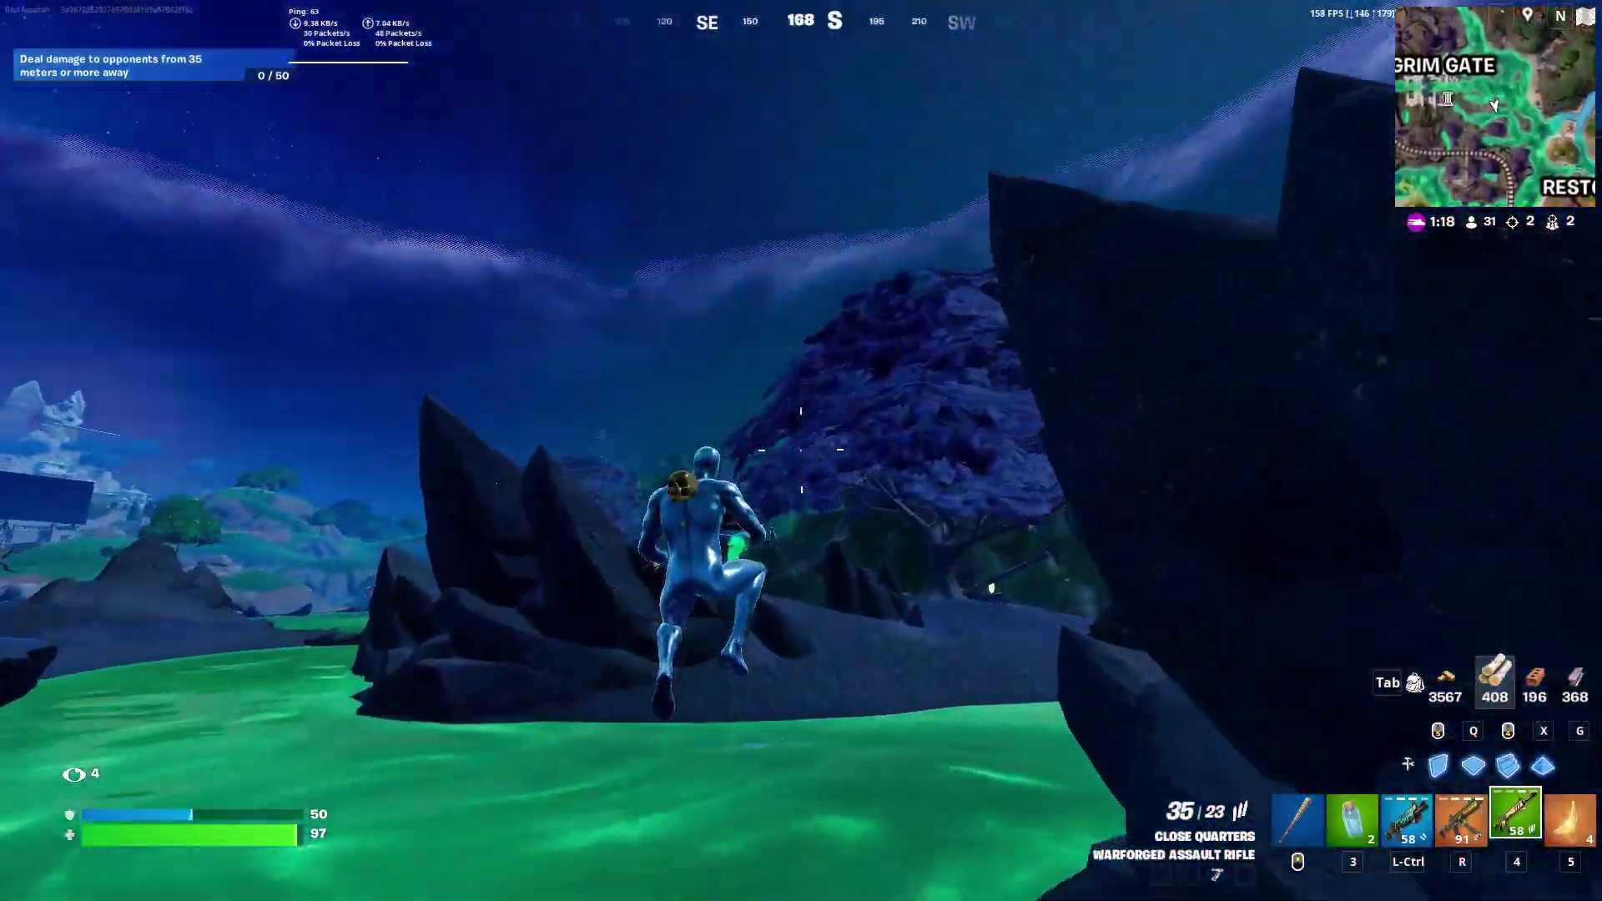
key("space")
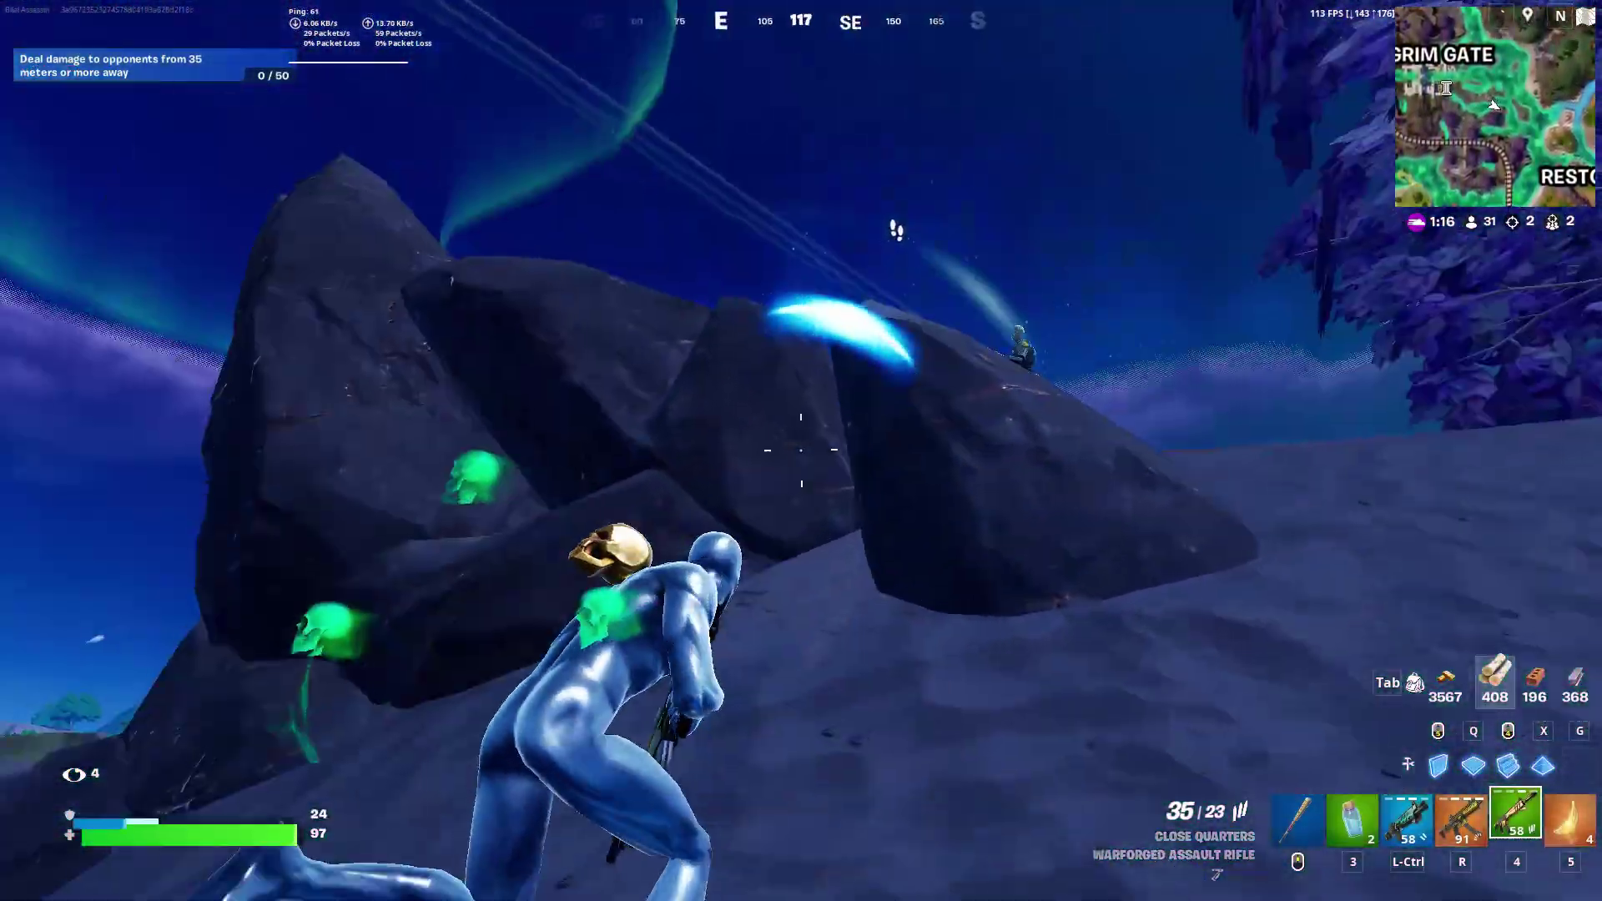
key("ctrl")
left_click(801, 450)
key("r")
left_click(801, 450)
left_click(802, 451)
key("w")
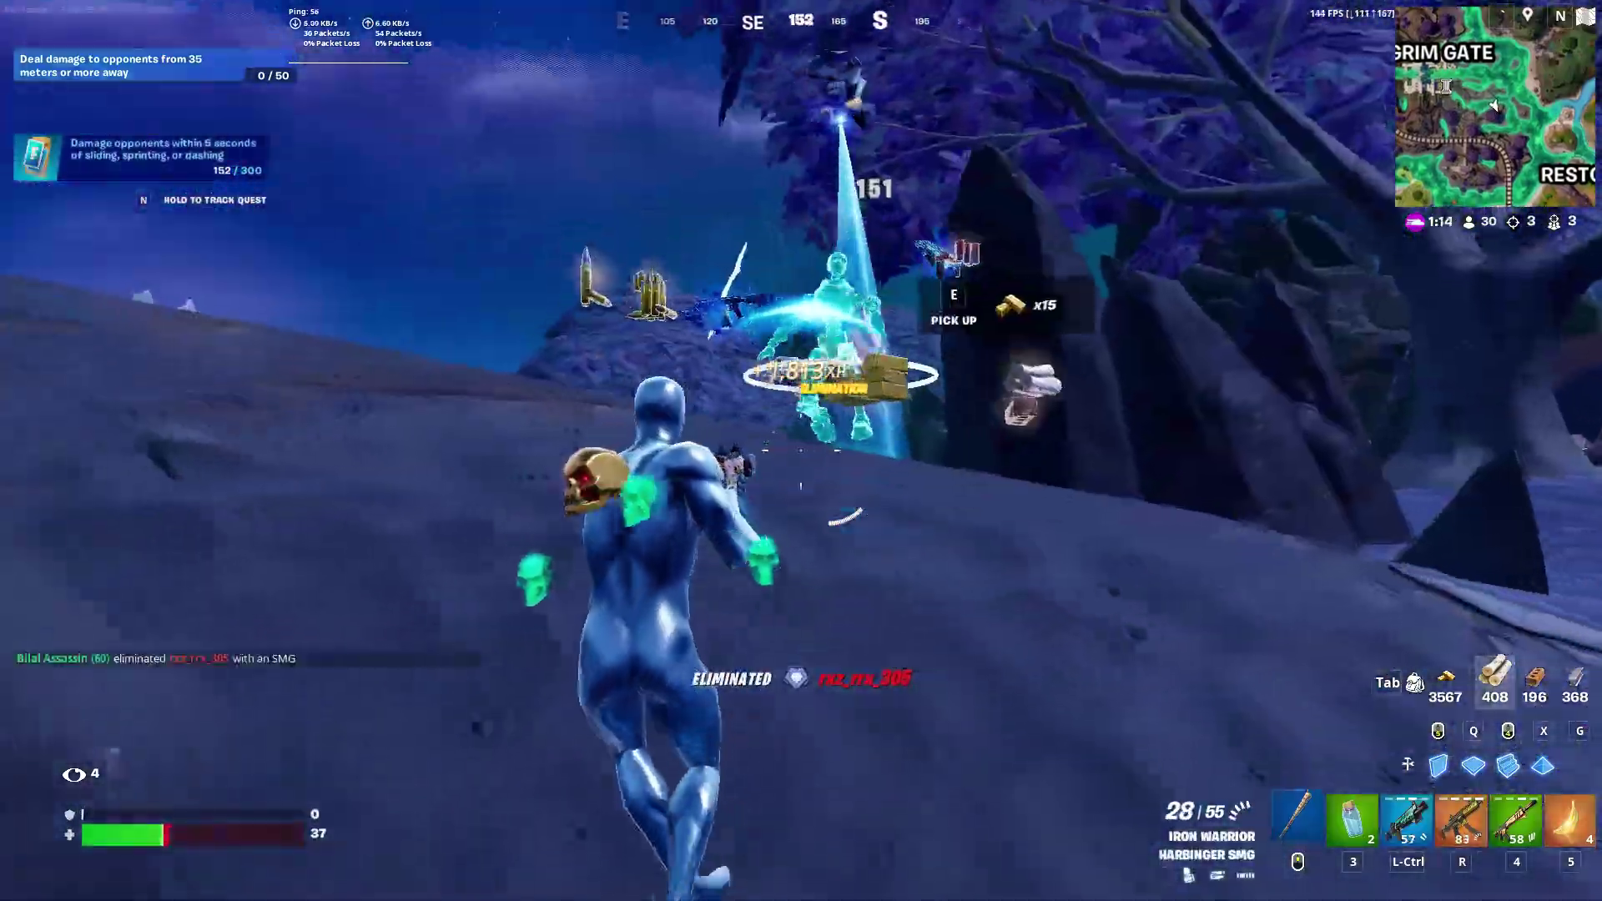
key("q")
left_click(801, 450)
left_click(801, 450)
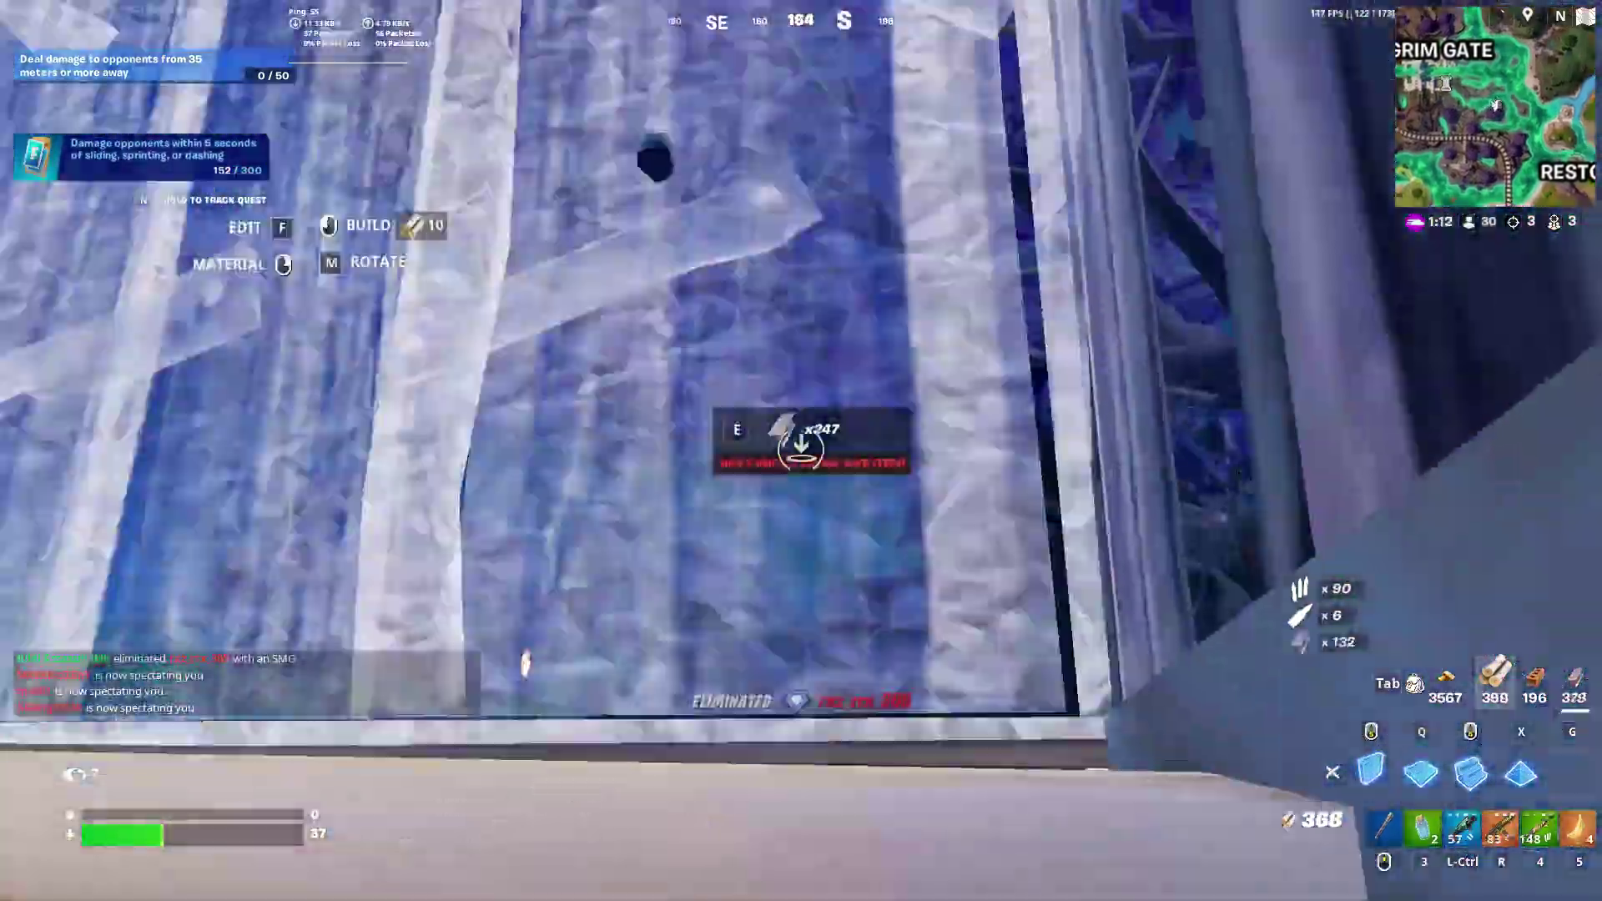
key("w")
key("5")
left_click(801, 451)
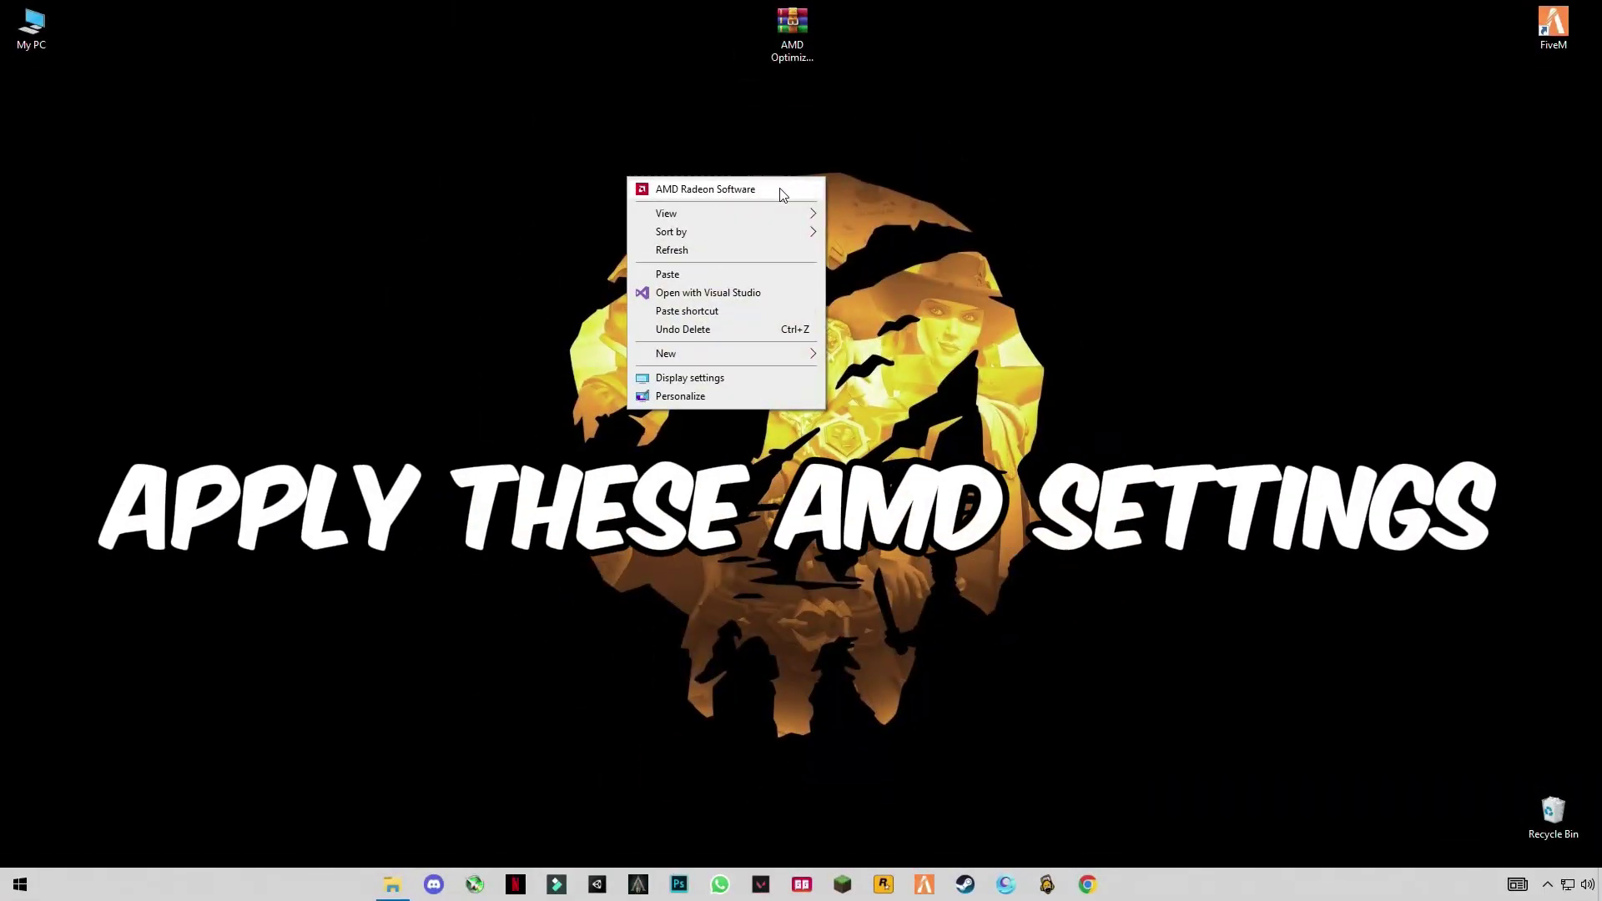
Open AMD Radeon Software full screen and show the global graphics settings with the advanced options expanded
left_click(781, 189)
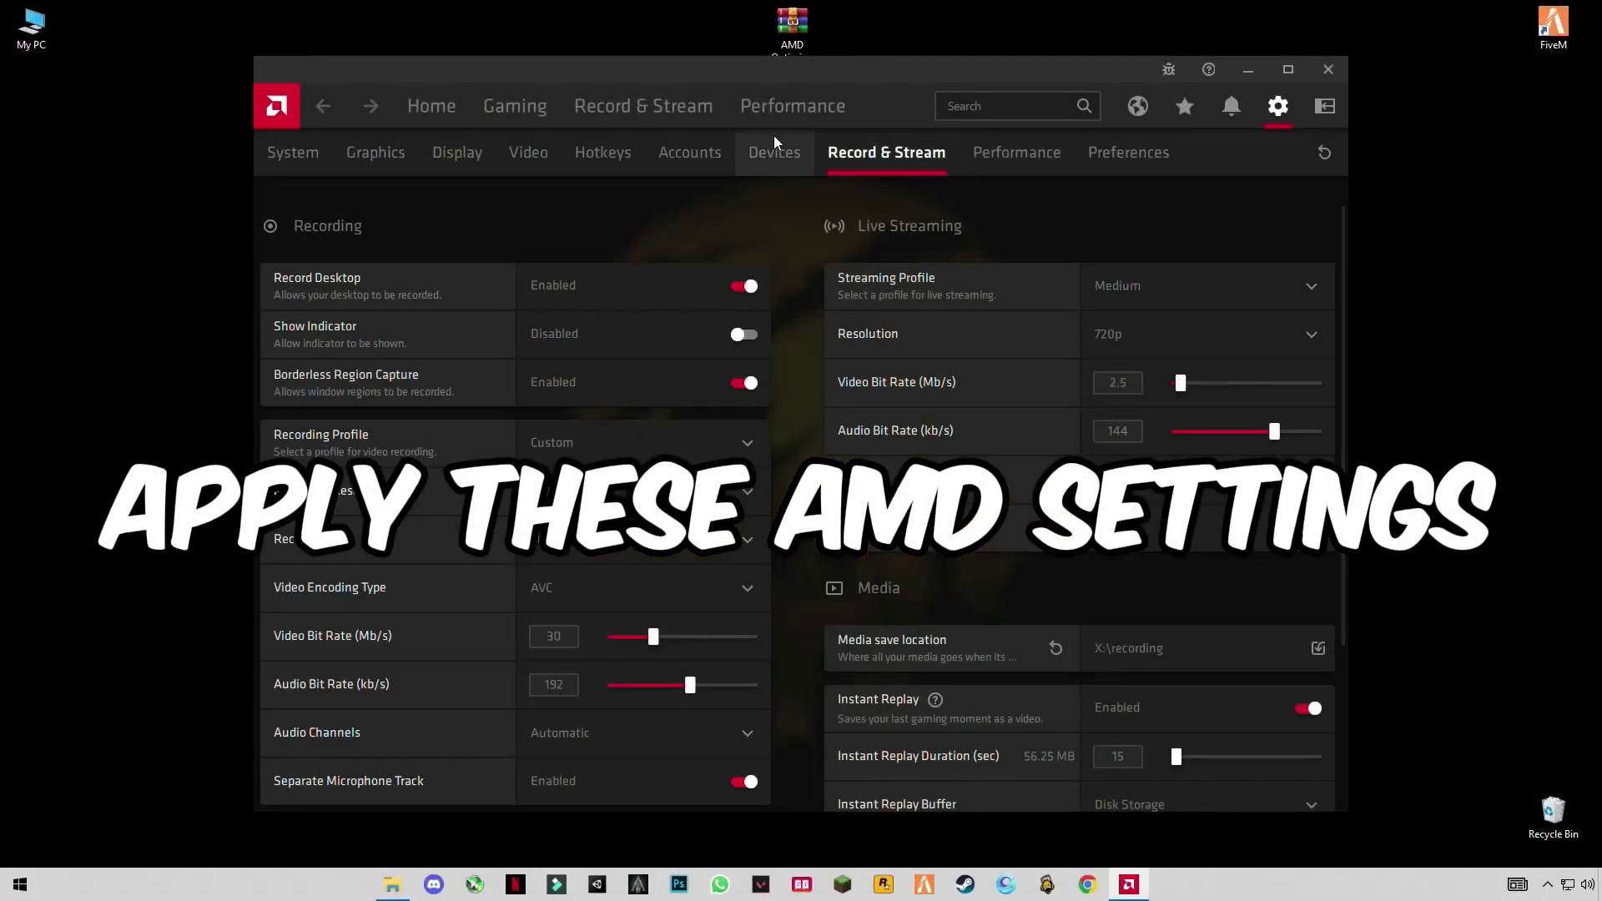
left_click(1282, 75)
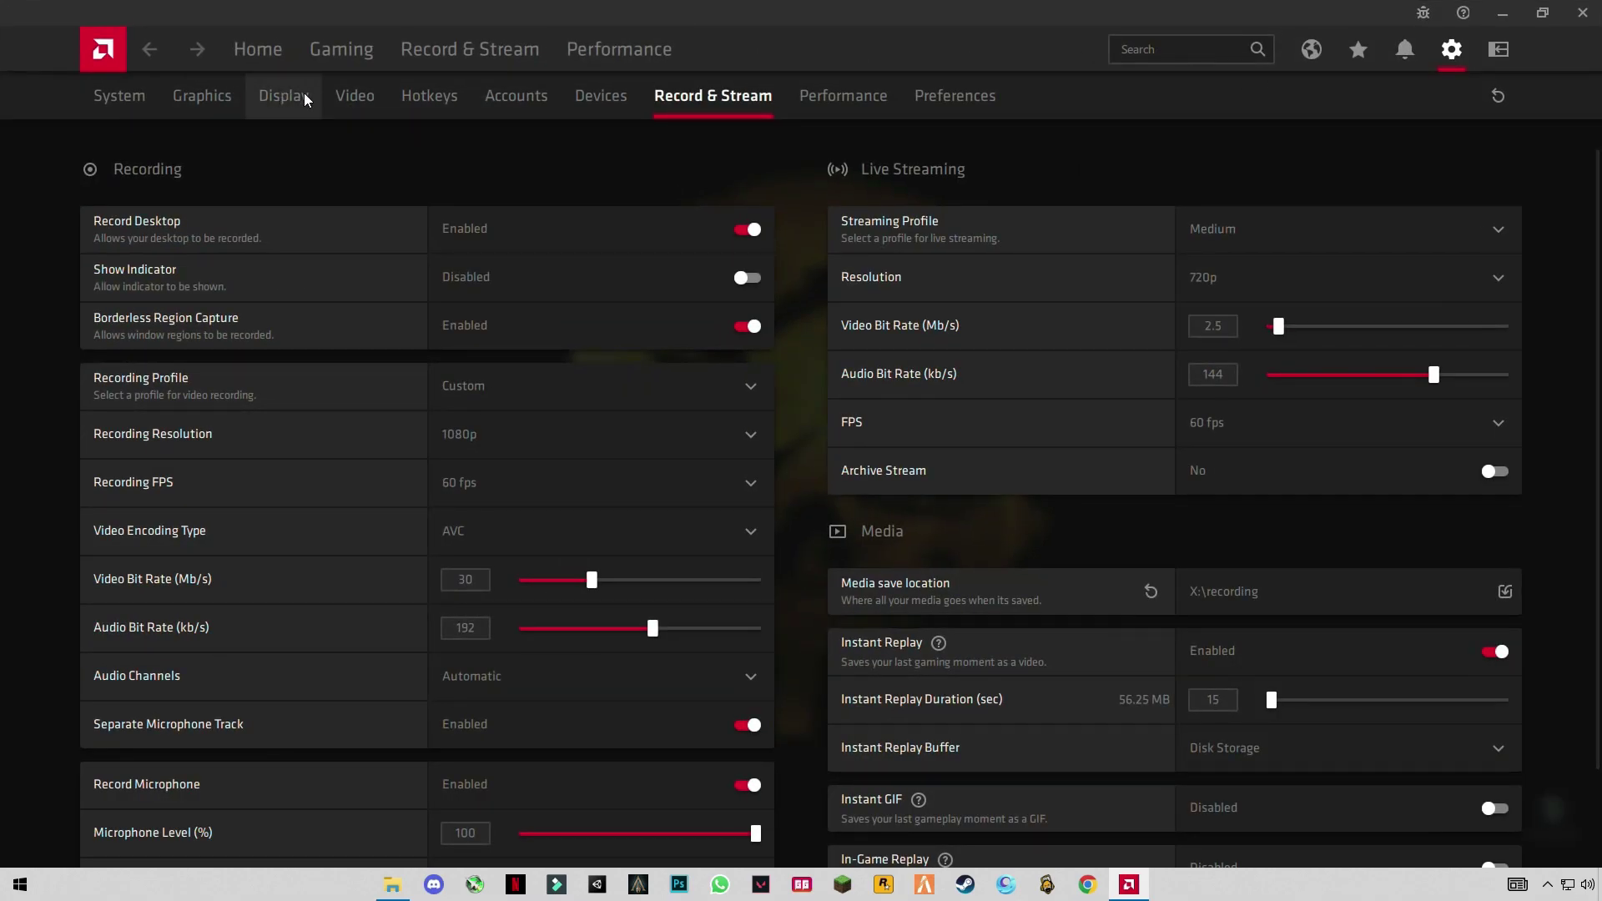
left_click(235, 96)
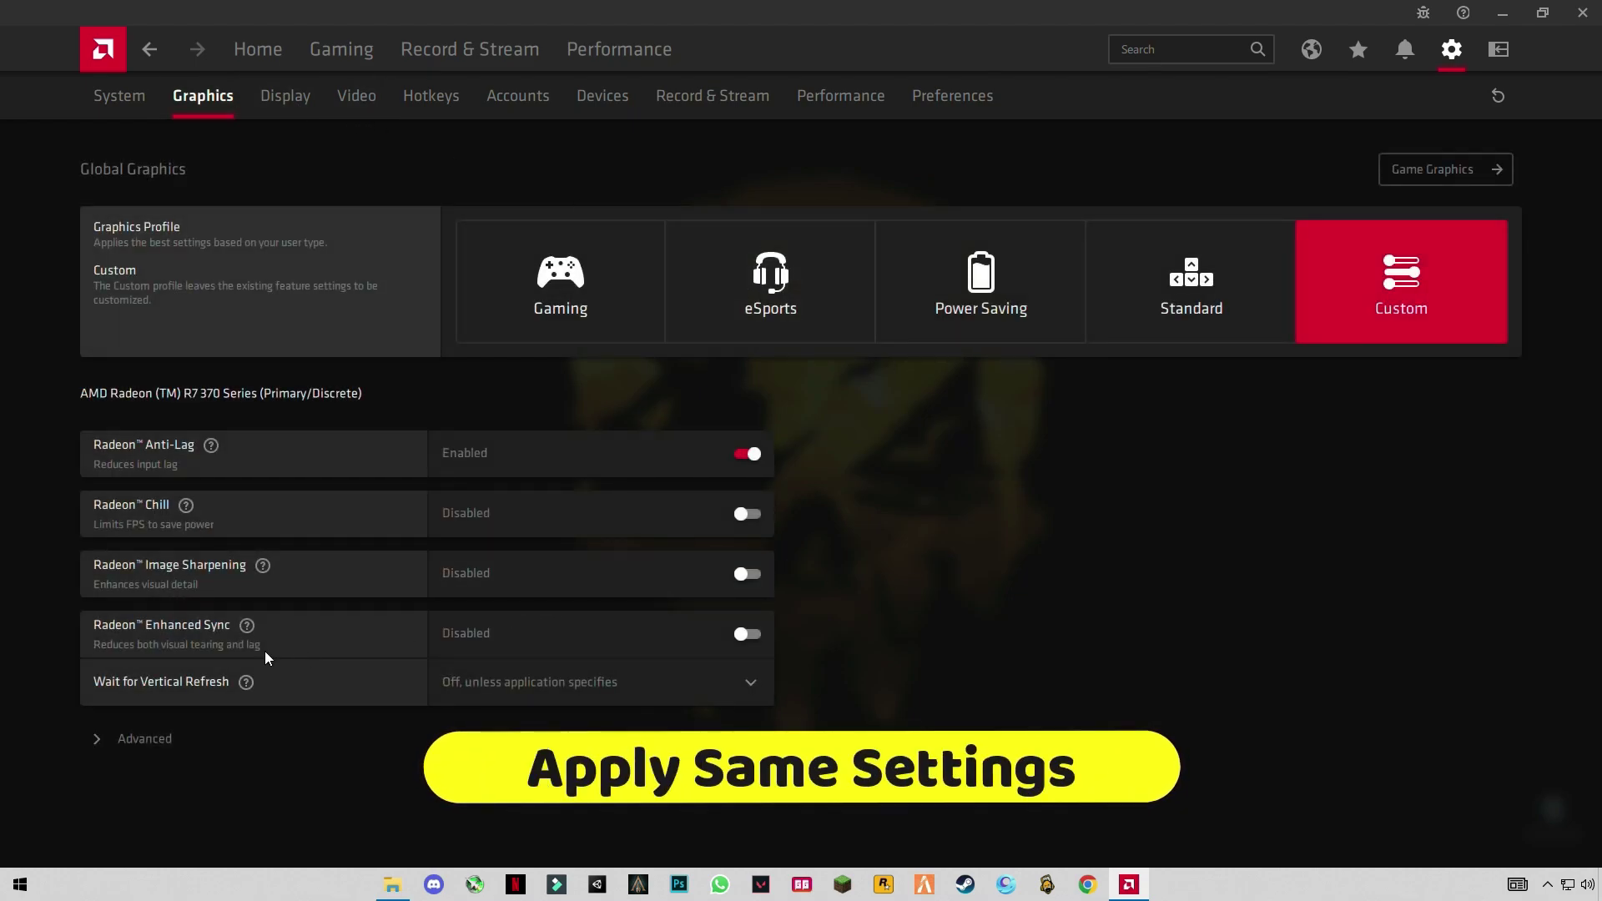
left_click(150, 743)
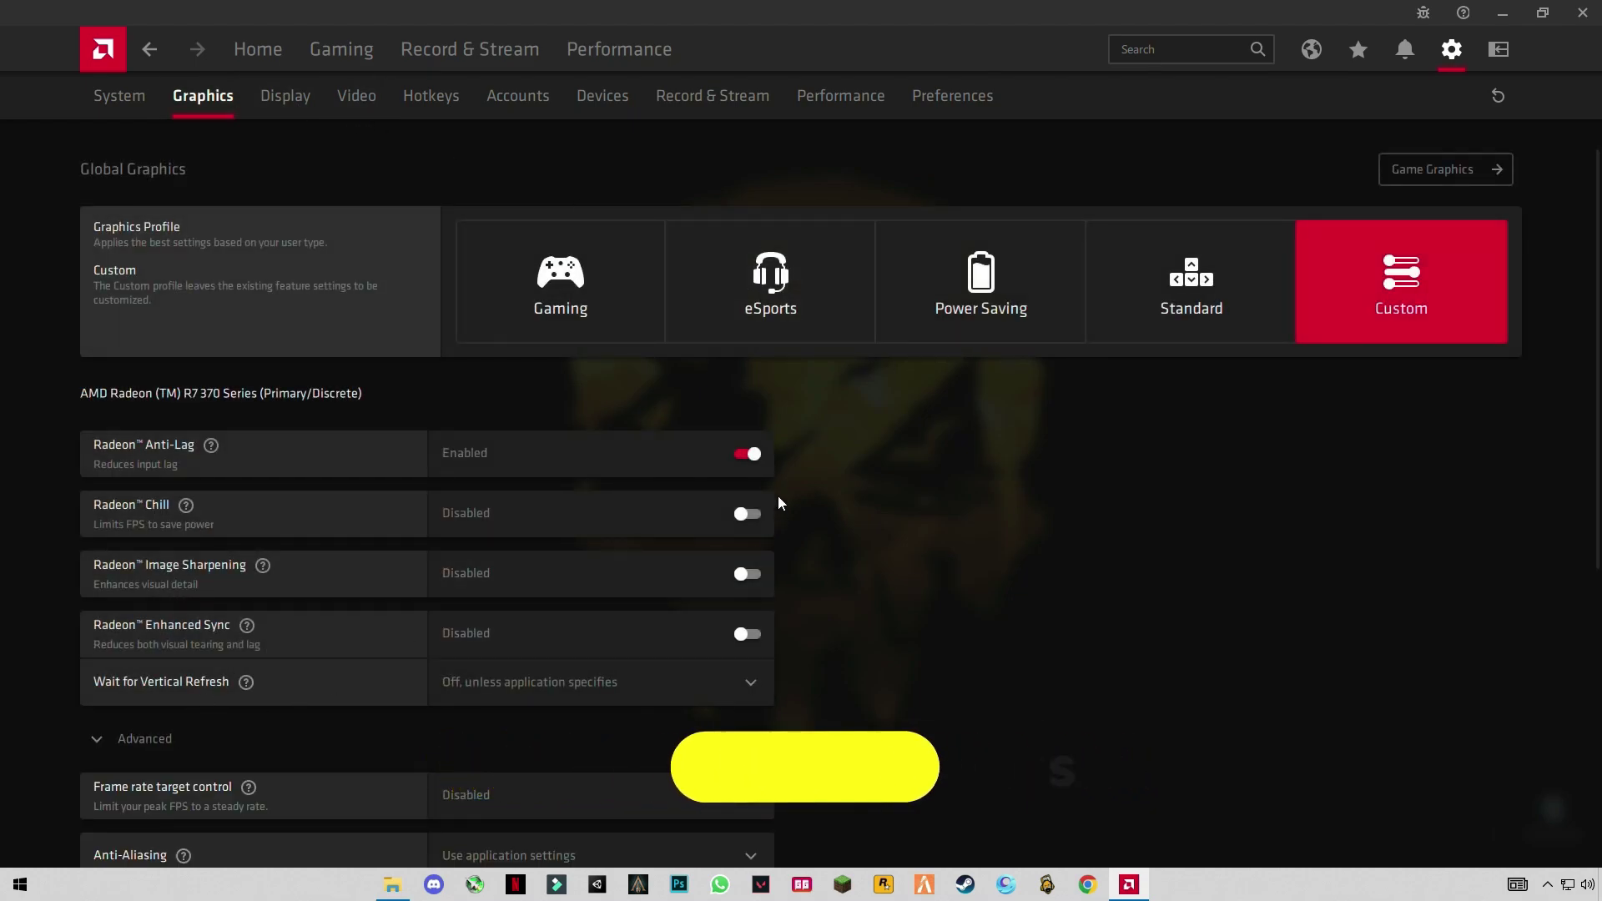
Start from the Gaming graphics profile, keeping Radeon Anti-Lag enabled, with Radeon Image Sharpening disabled and Radeon Enhanced Sync enabled
left_click(750, 459)
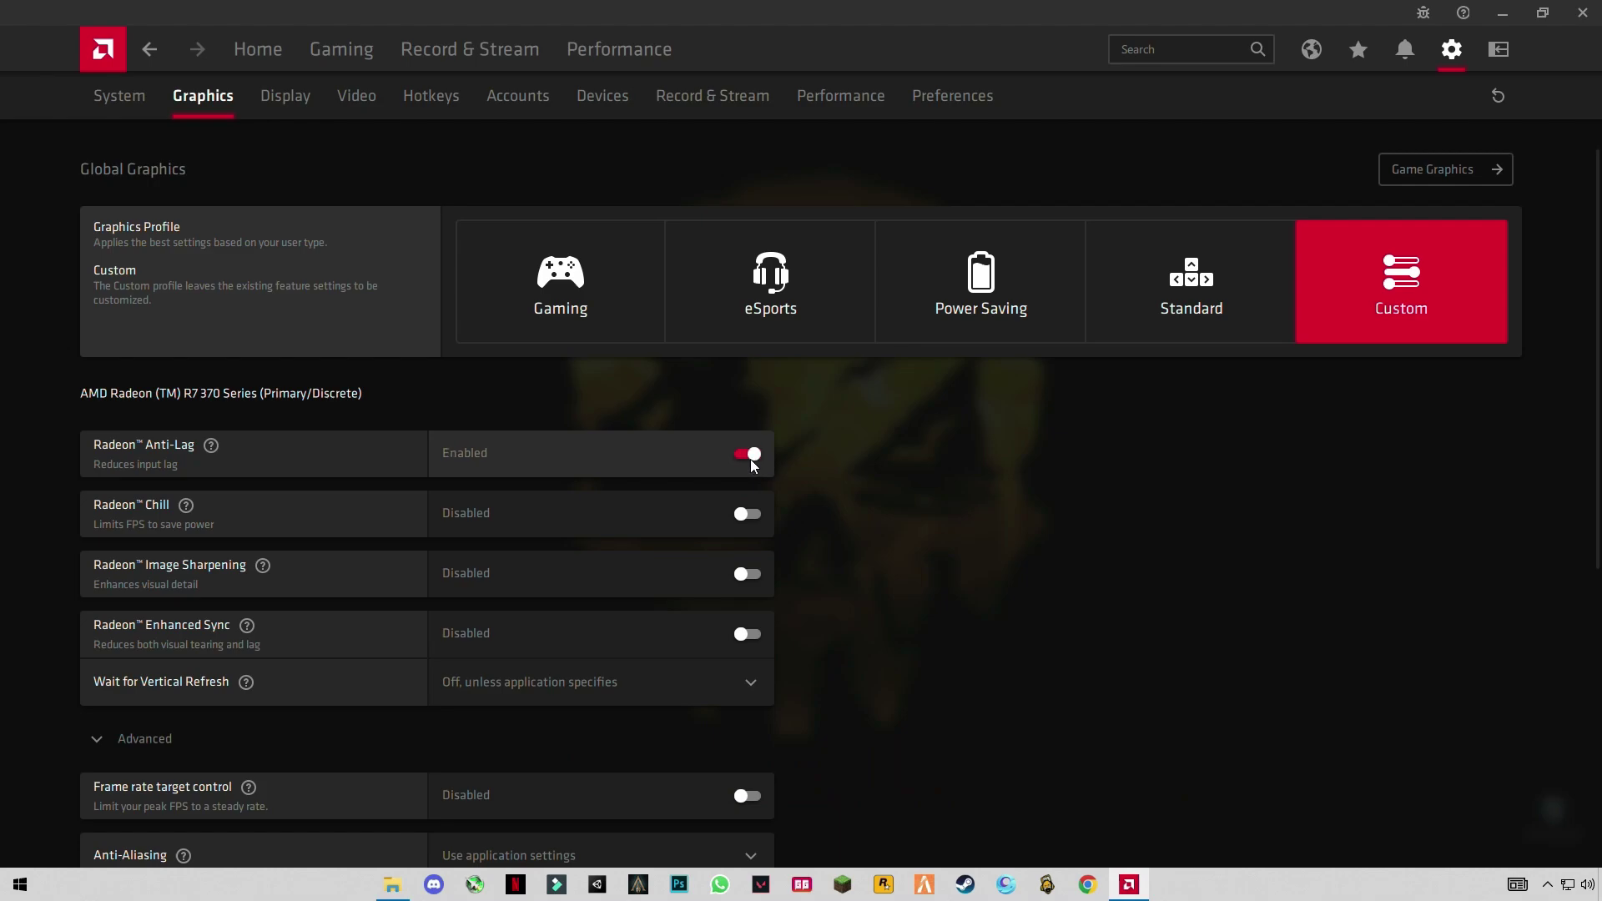
left_click(651, 330)
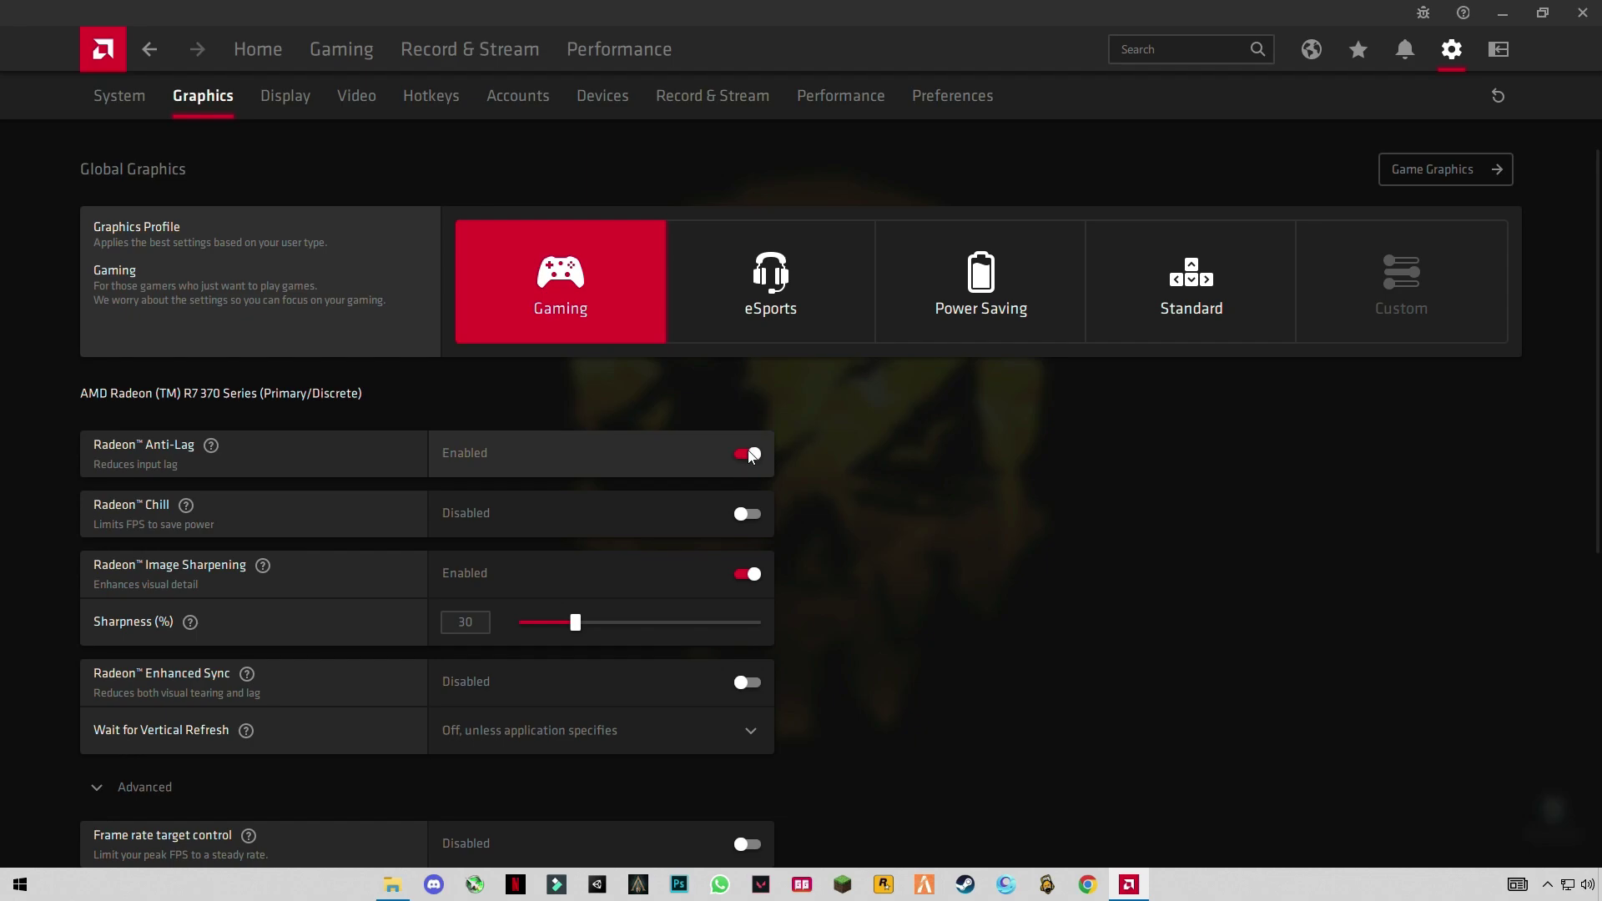
scroll(748, 509, "down", 3)
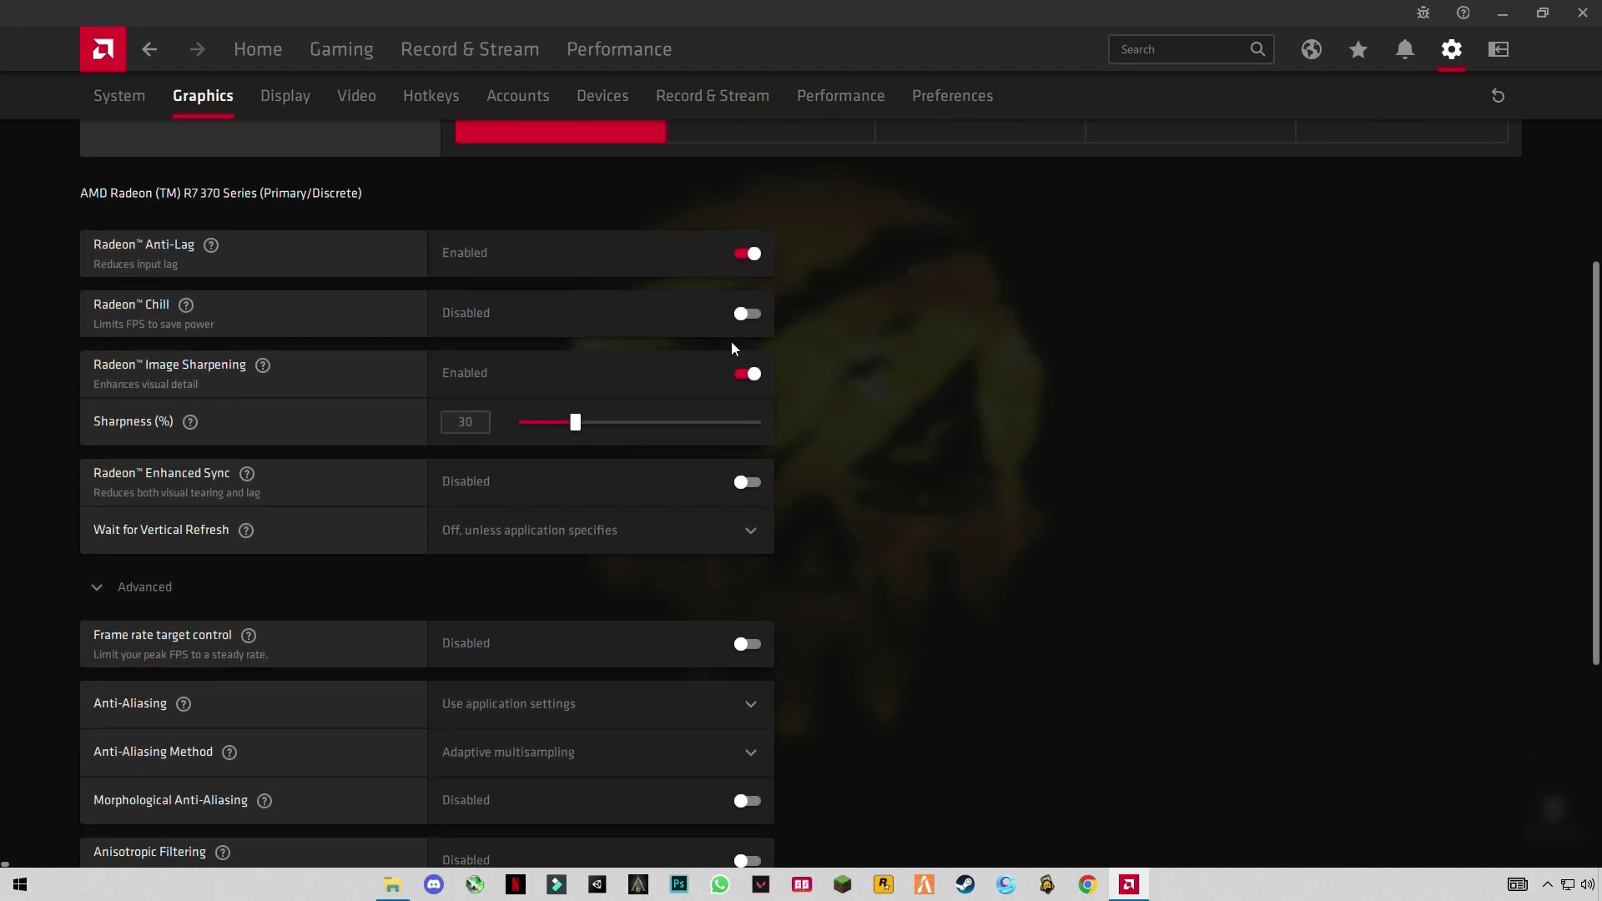
left_click(713, 382)
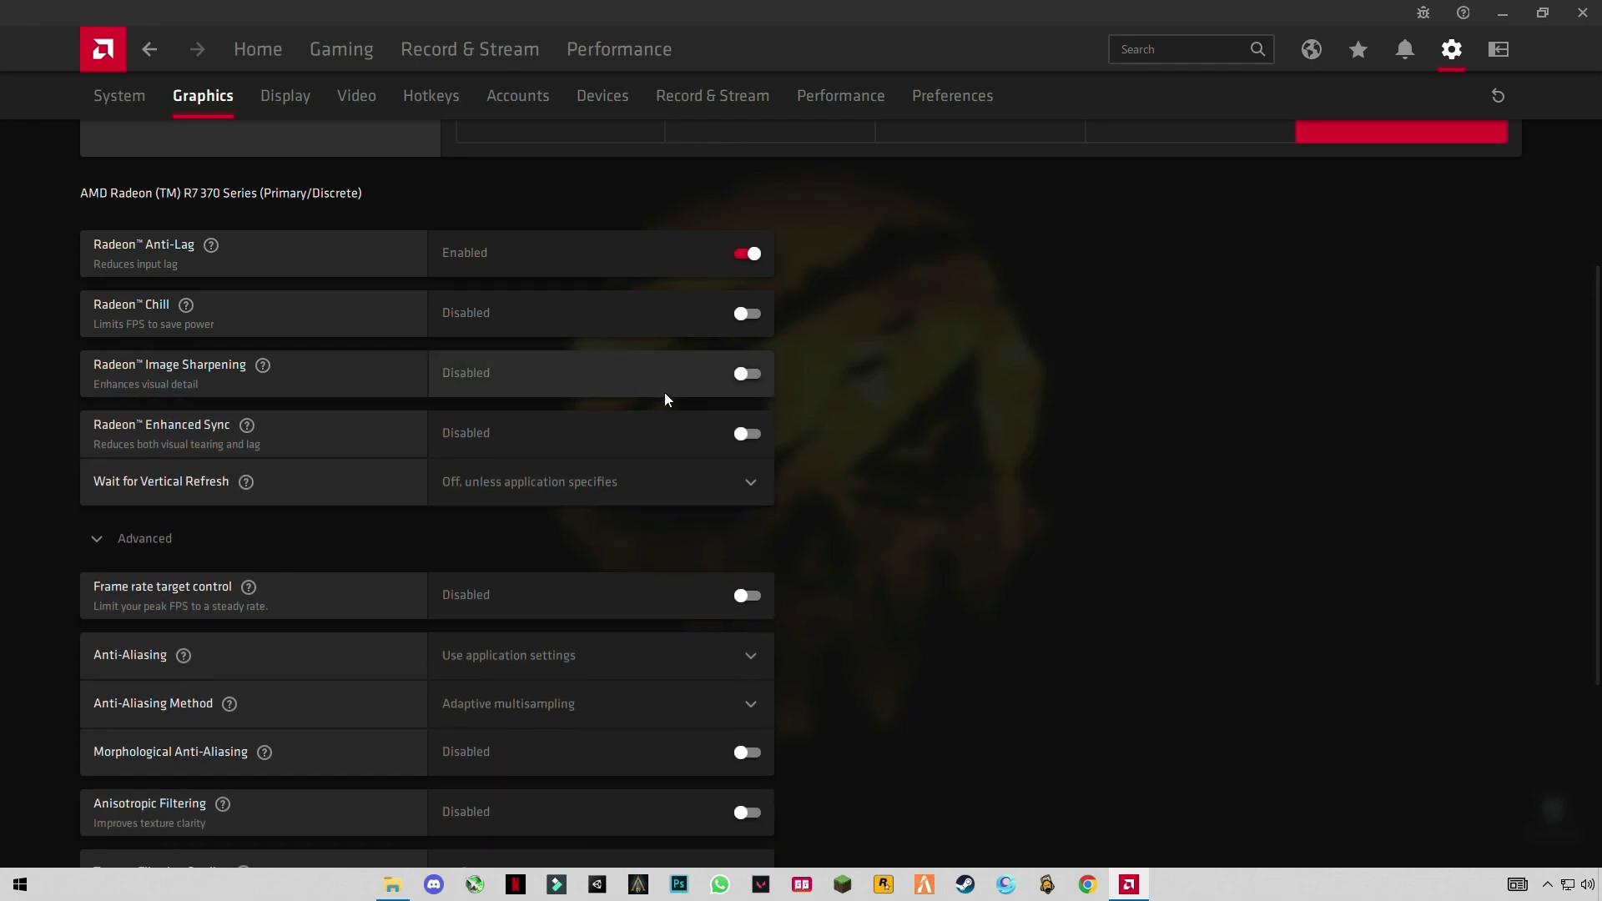
left_click(749, 438)
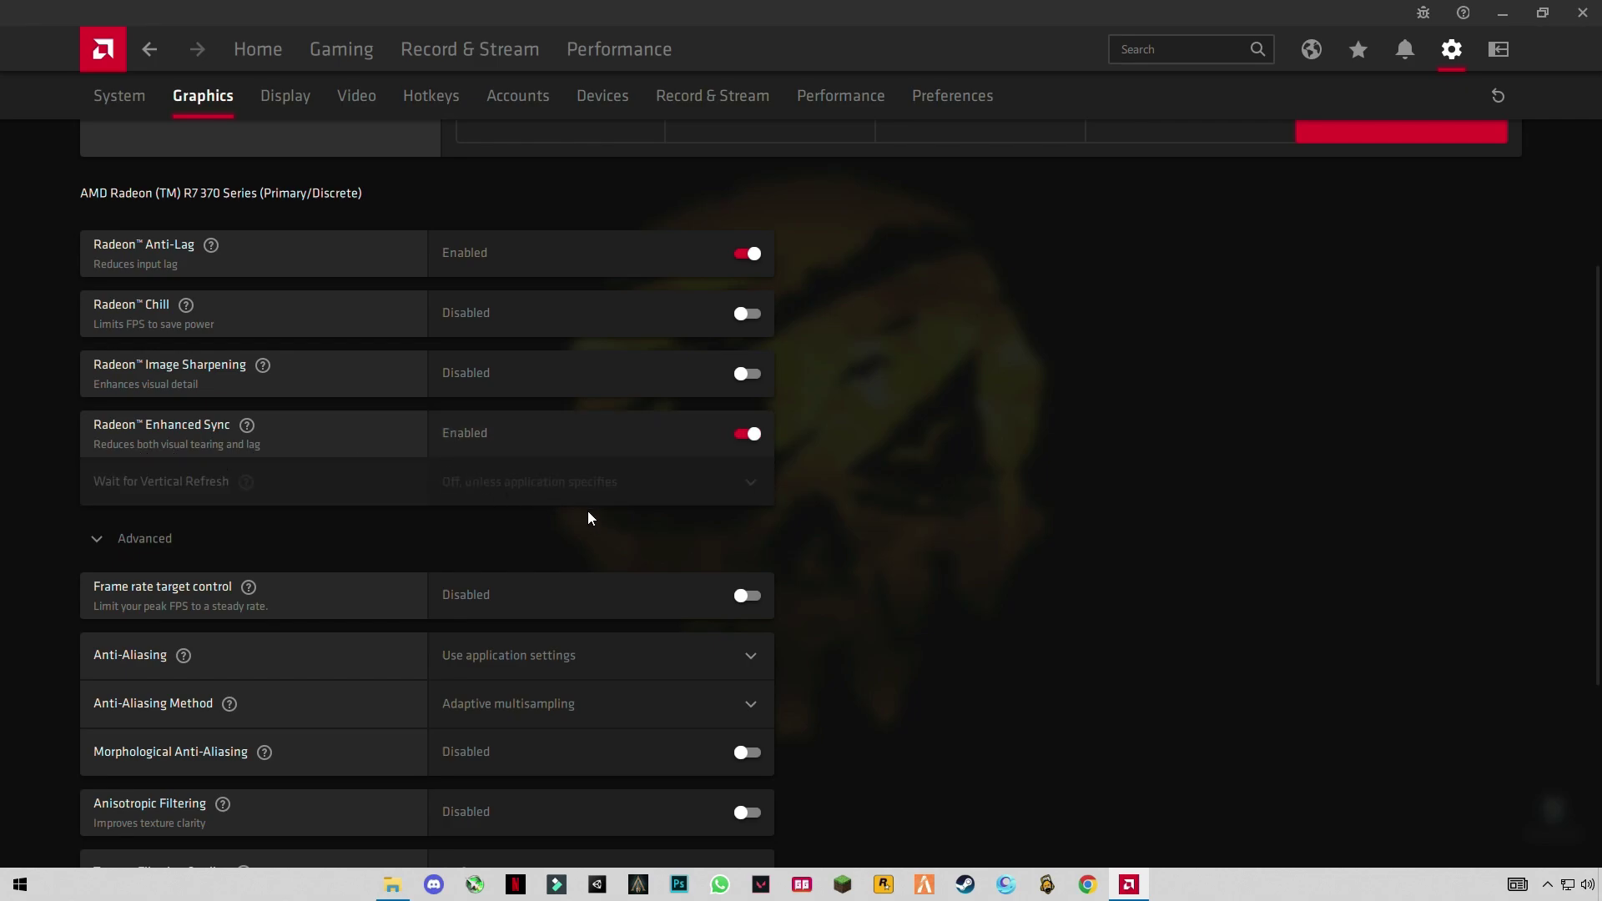
Set Anti-Aliasing to Use application settings and the Anti-Aliasing Method to Multisampling
scroll(587, 510, "down", 3)
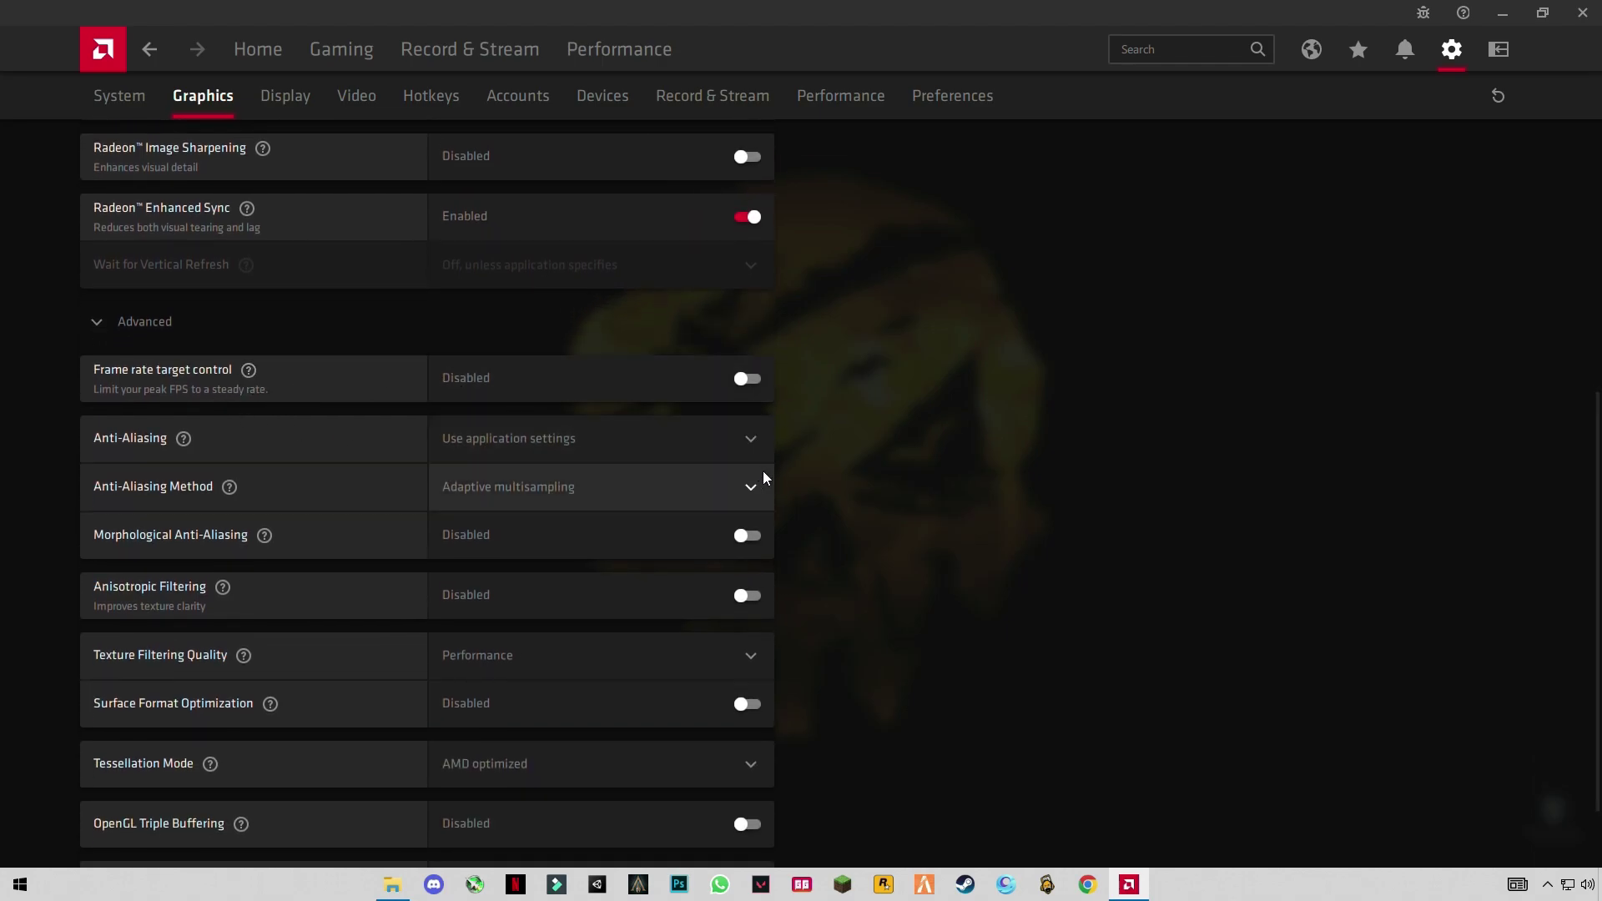
left_click(643, 430)
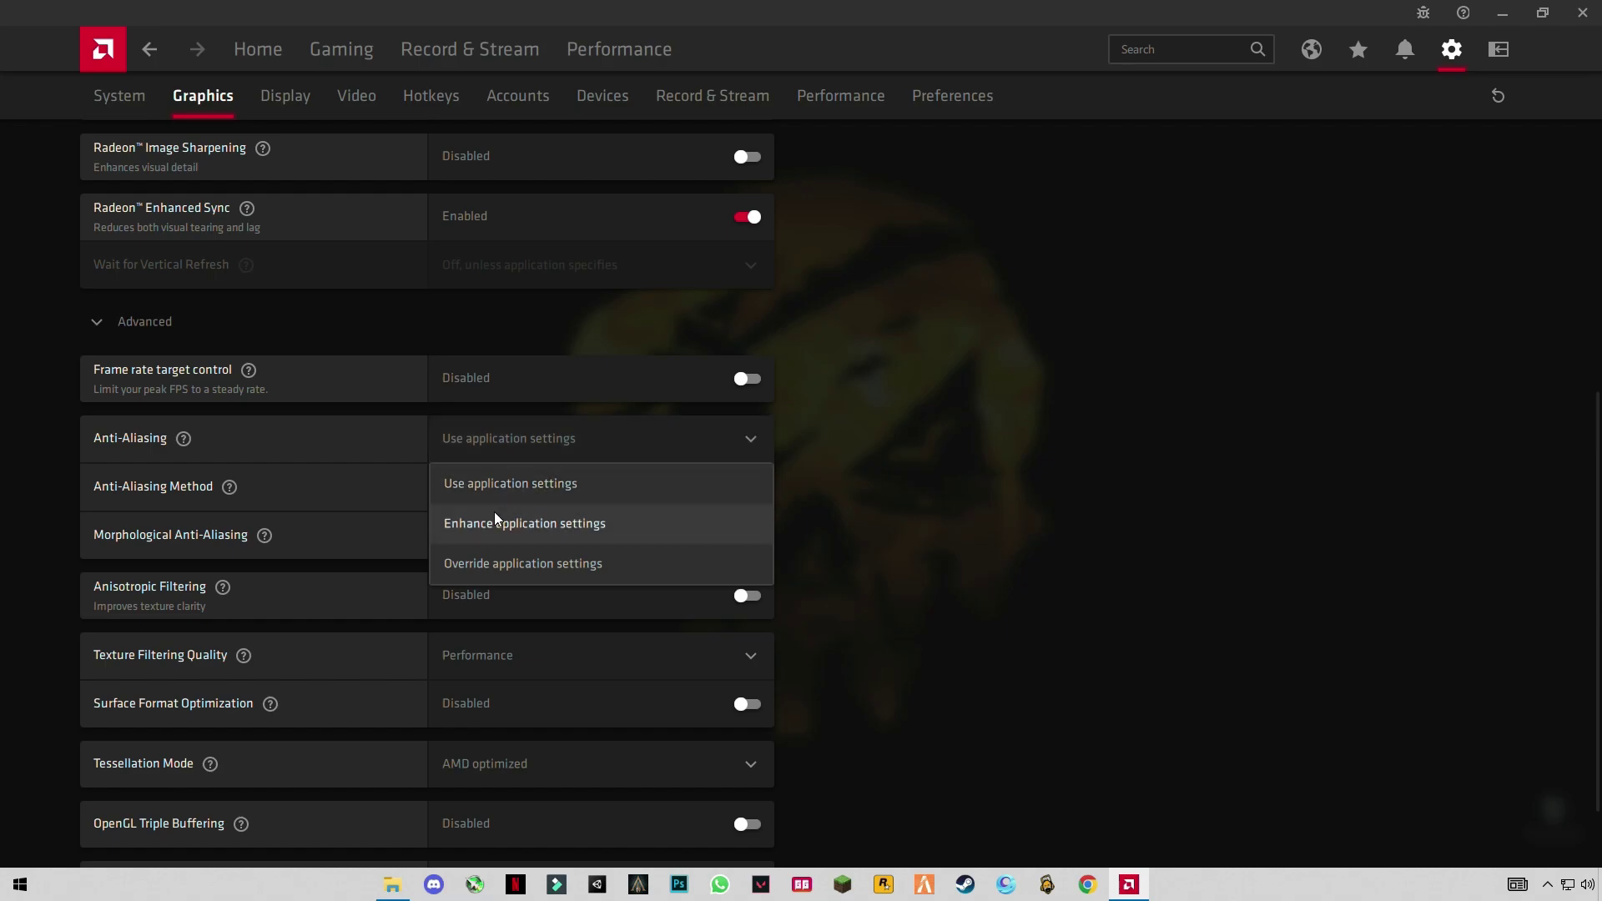
left_click(512, 483)
left_click(524, 482)
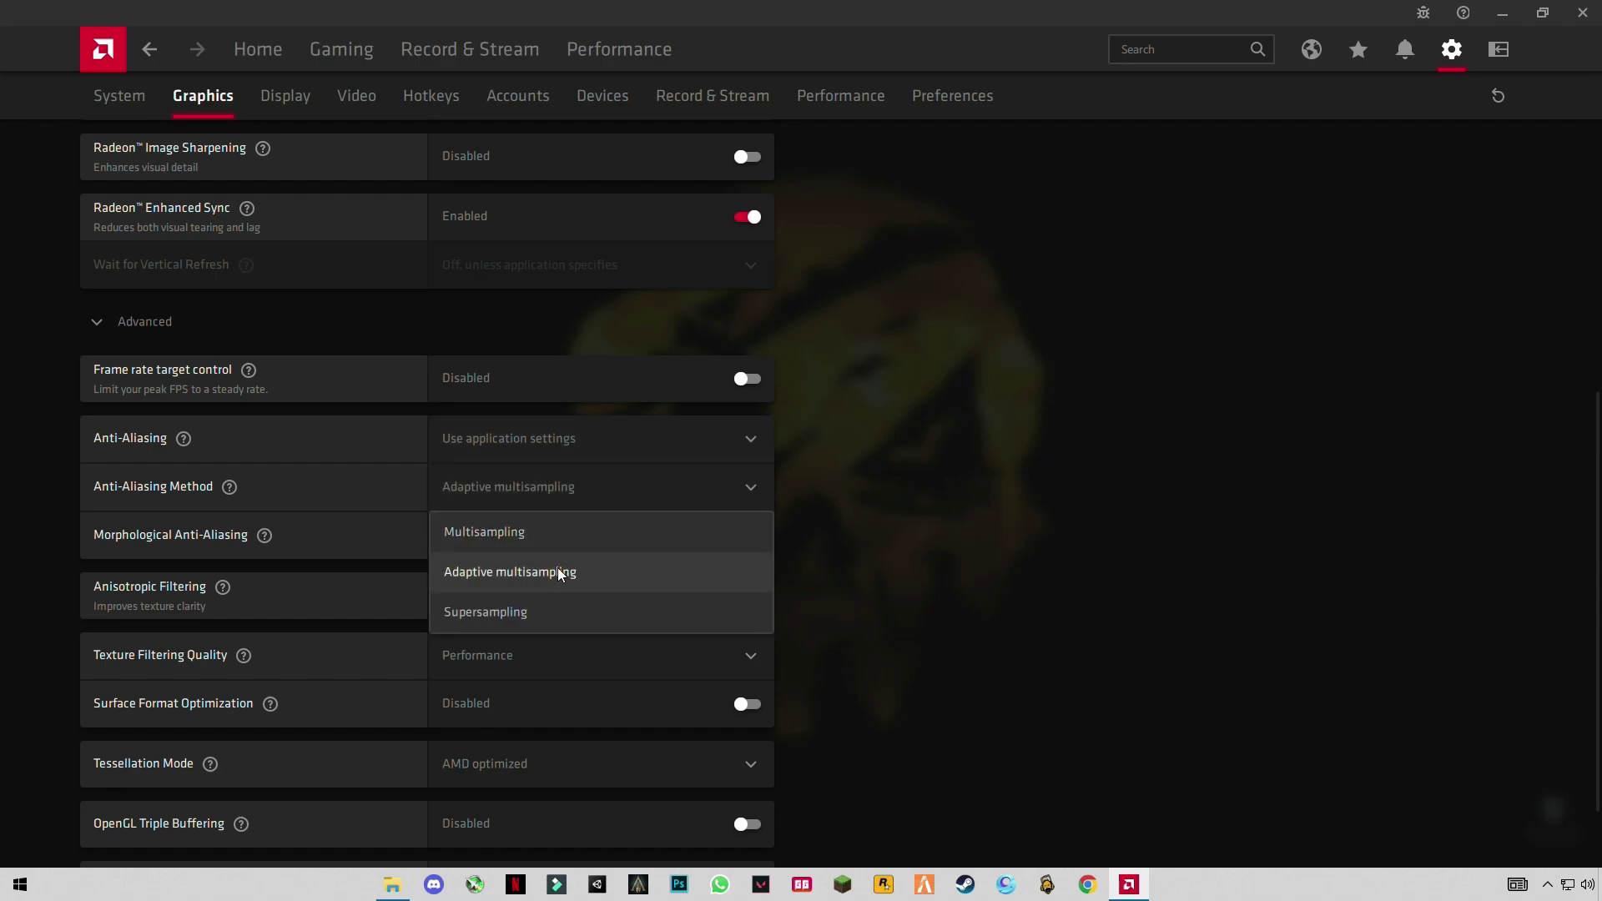
left_click(523, 533)
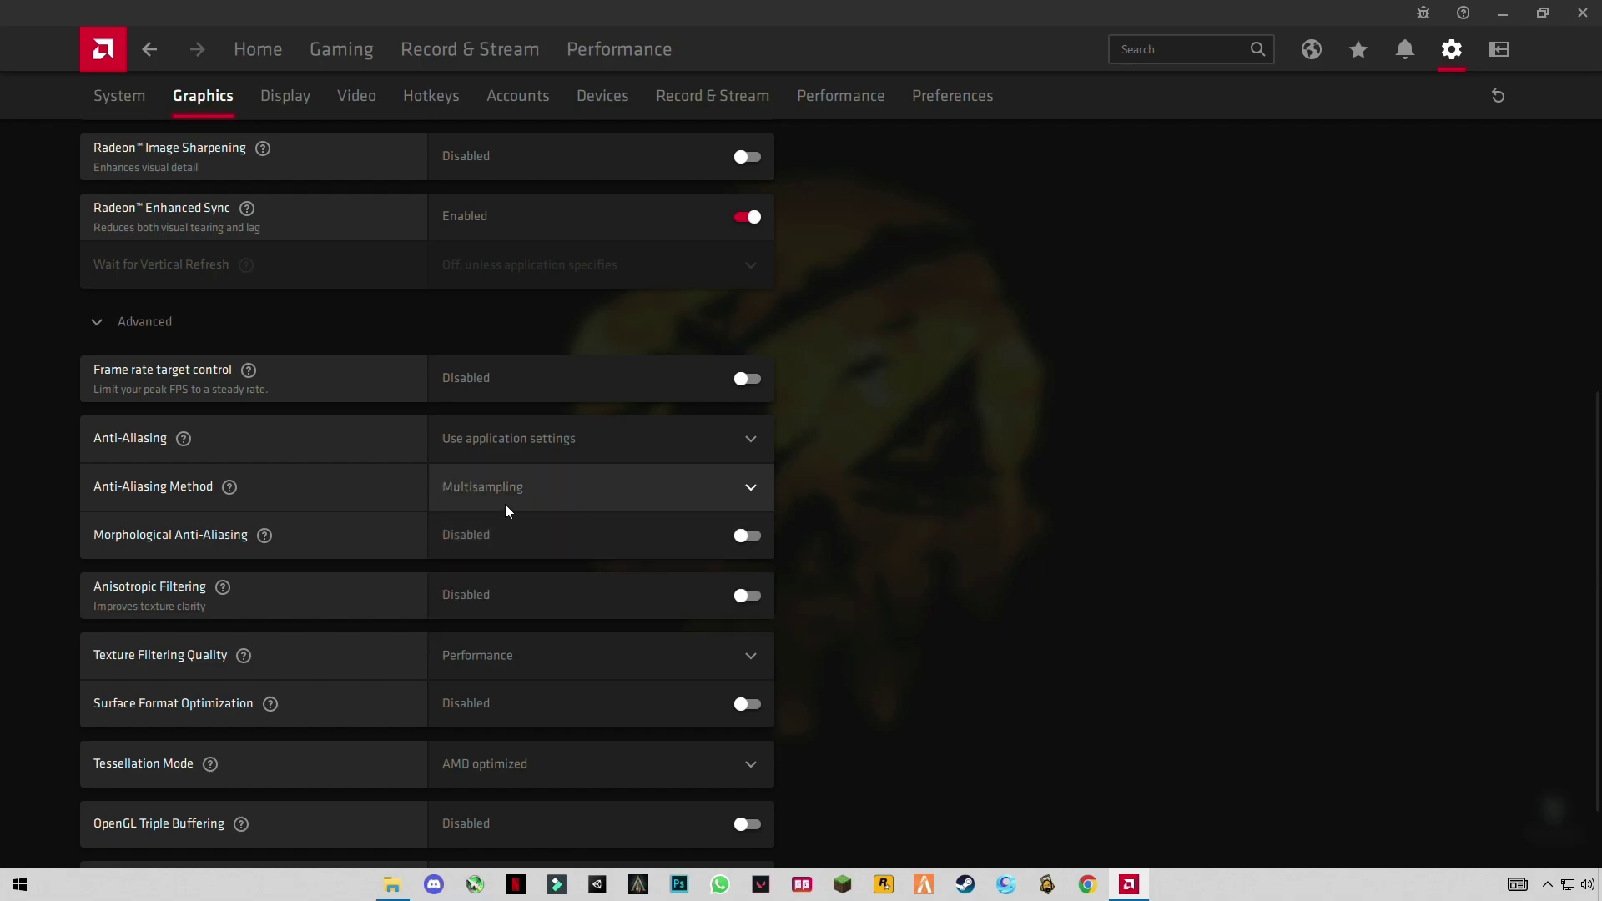
Enable Anisotropic Filtering and set its level to 2x
scroll(593, 519, "down", 2)
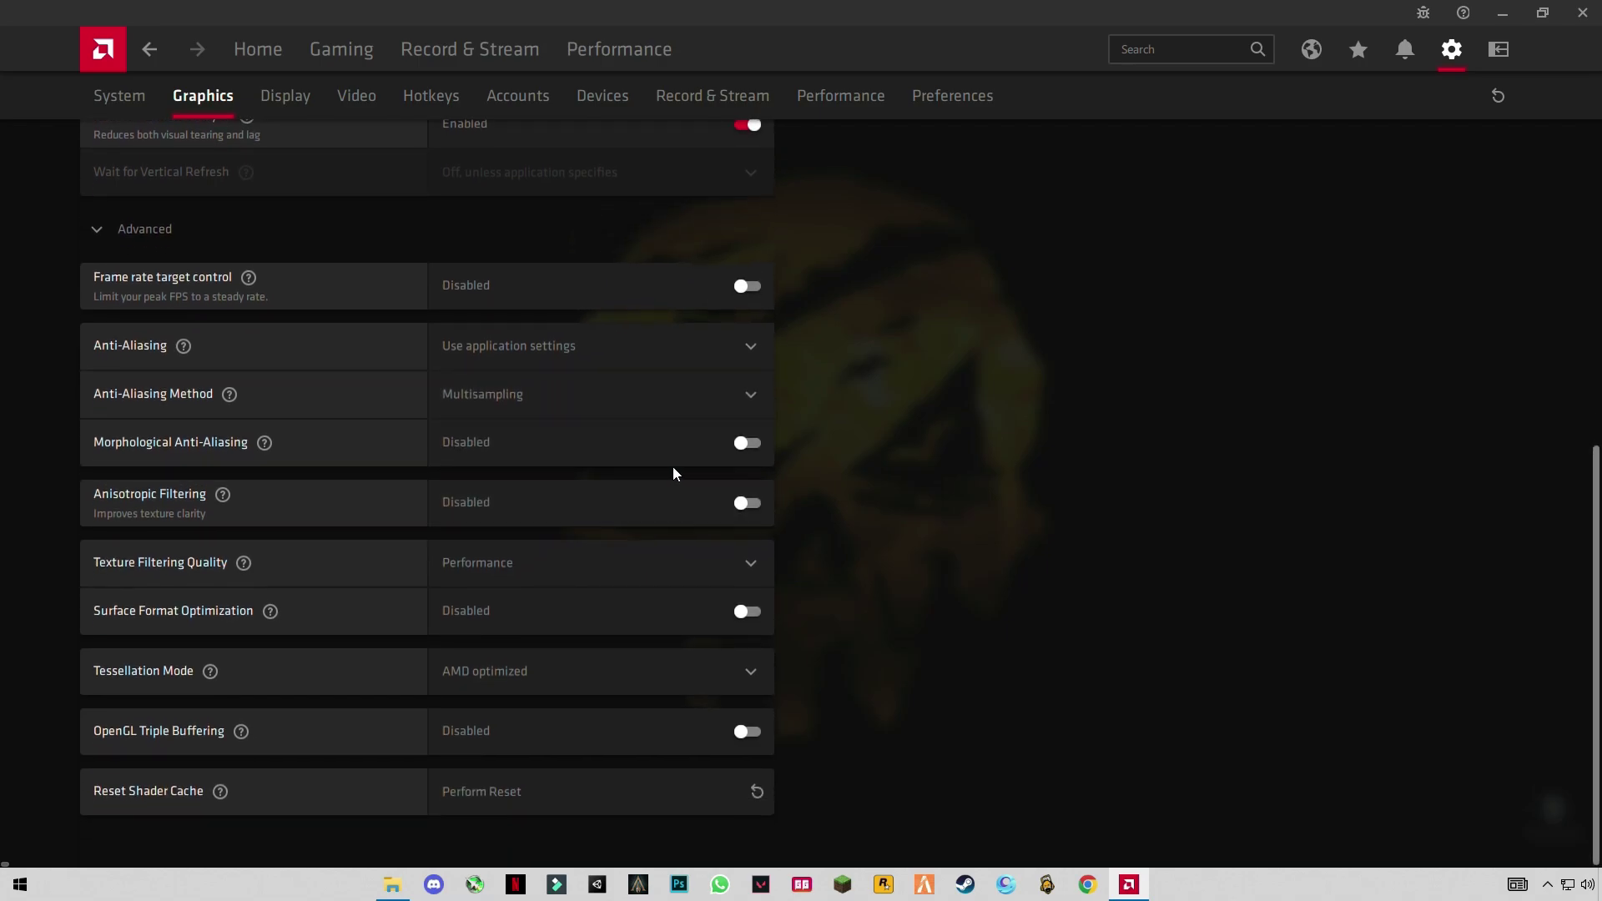
left_click(743, 502)
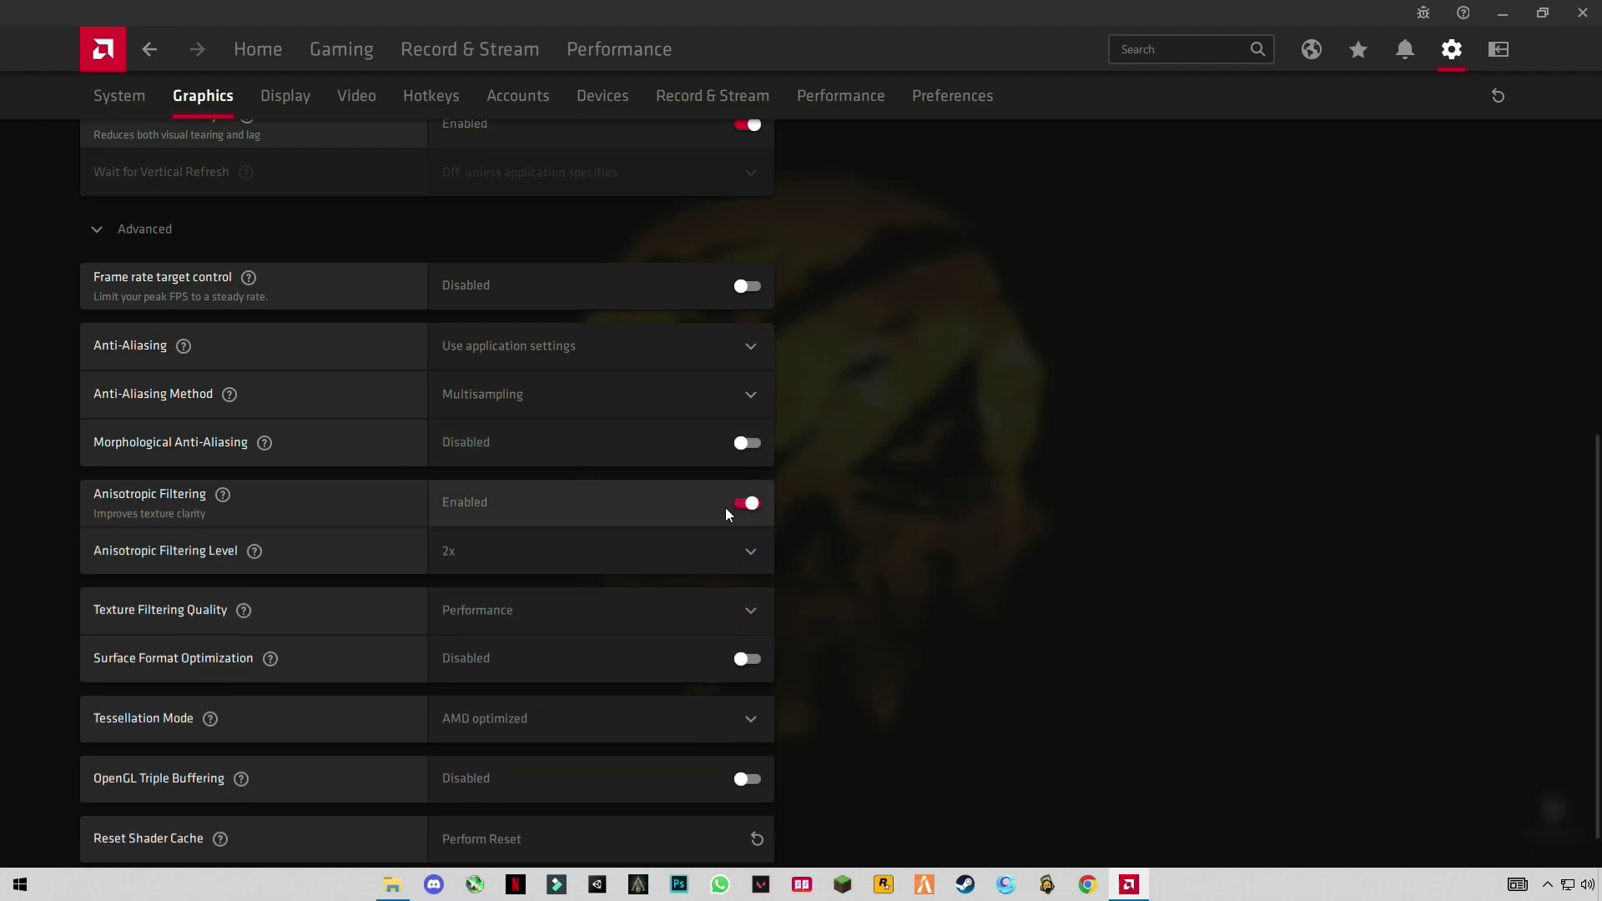
left_click(512, 551)
left_click(450, 596)
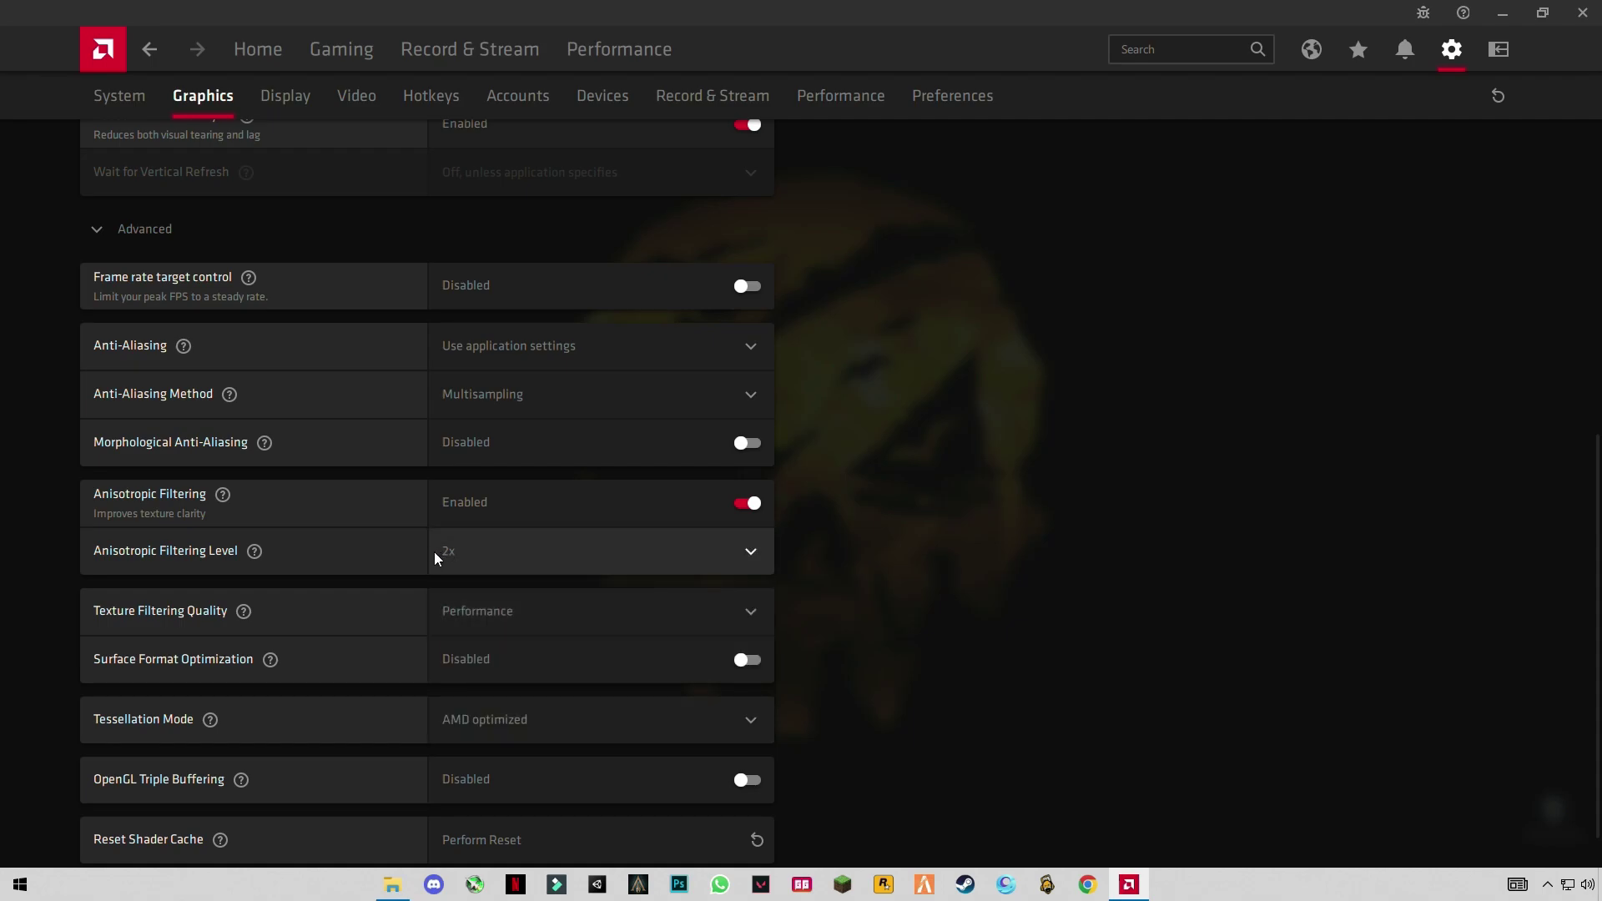
Set the Texture Filtering Quality to Standard in the advanced graphics settings
scroll(746, 593, "down", 1)
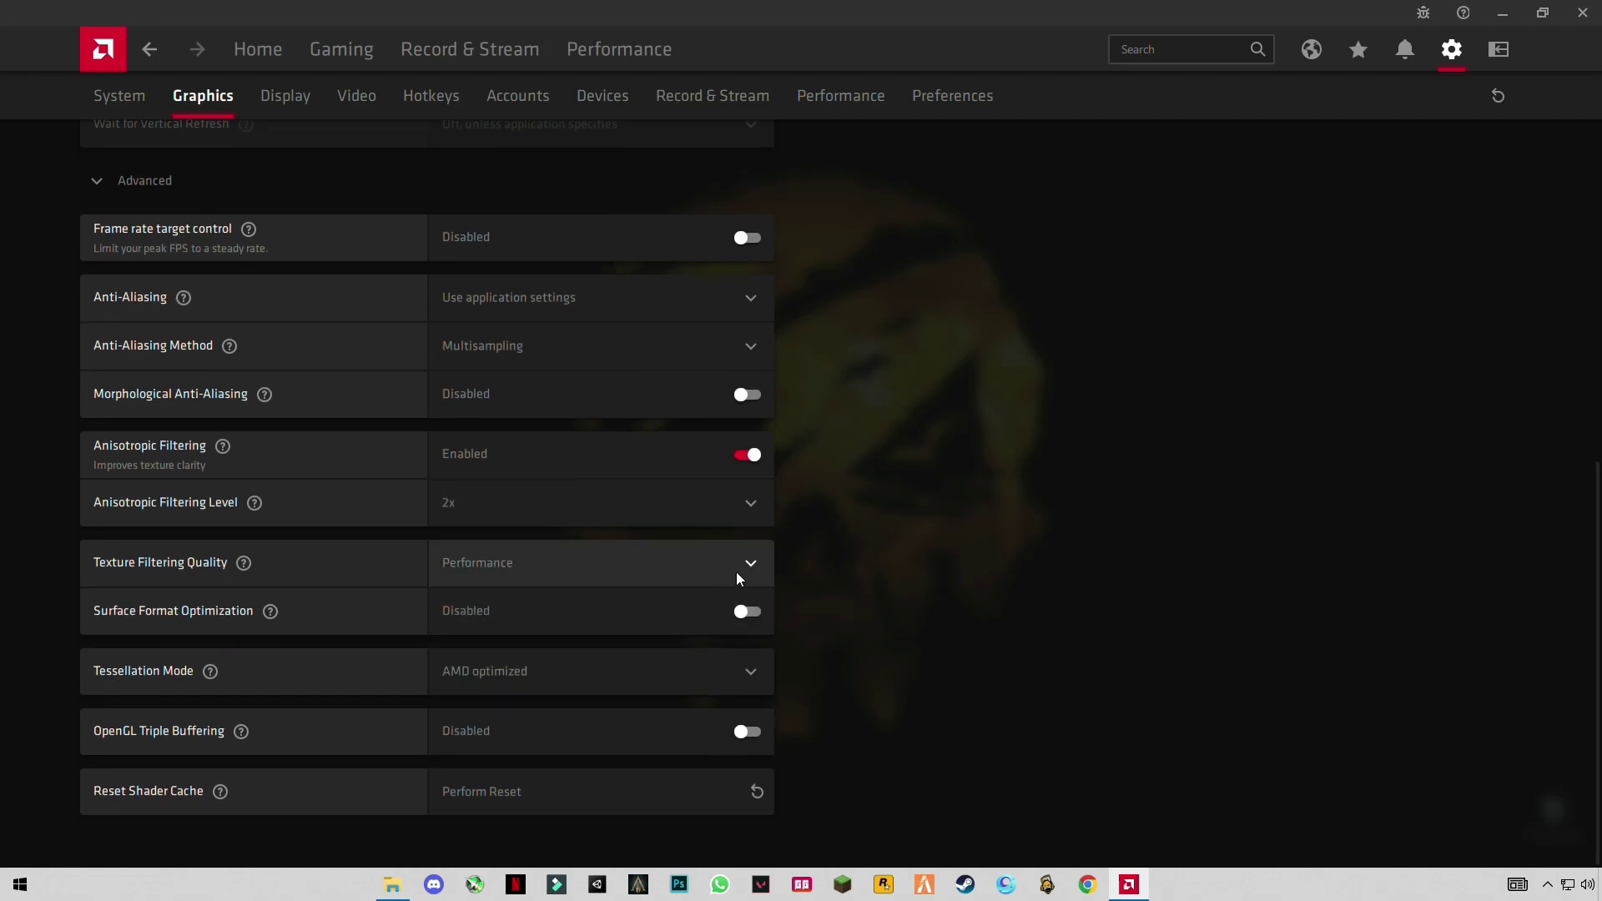
left_click(740, 568)
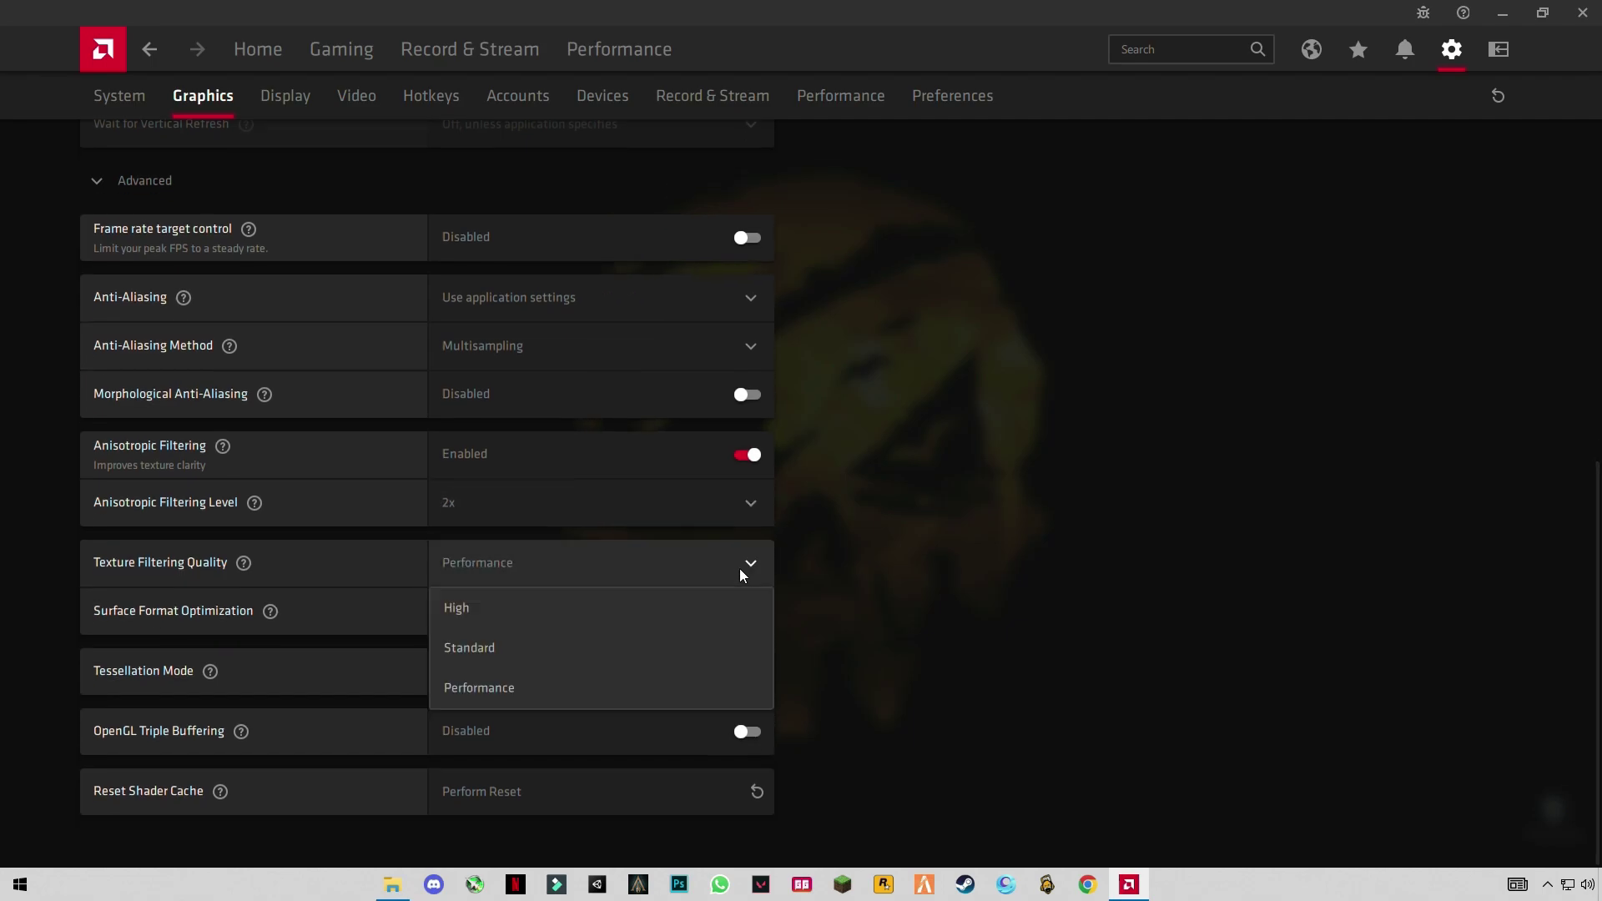
left_click(473, 646)
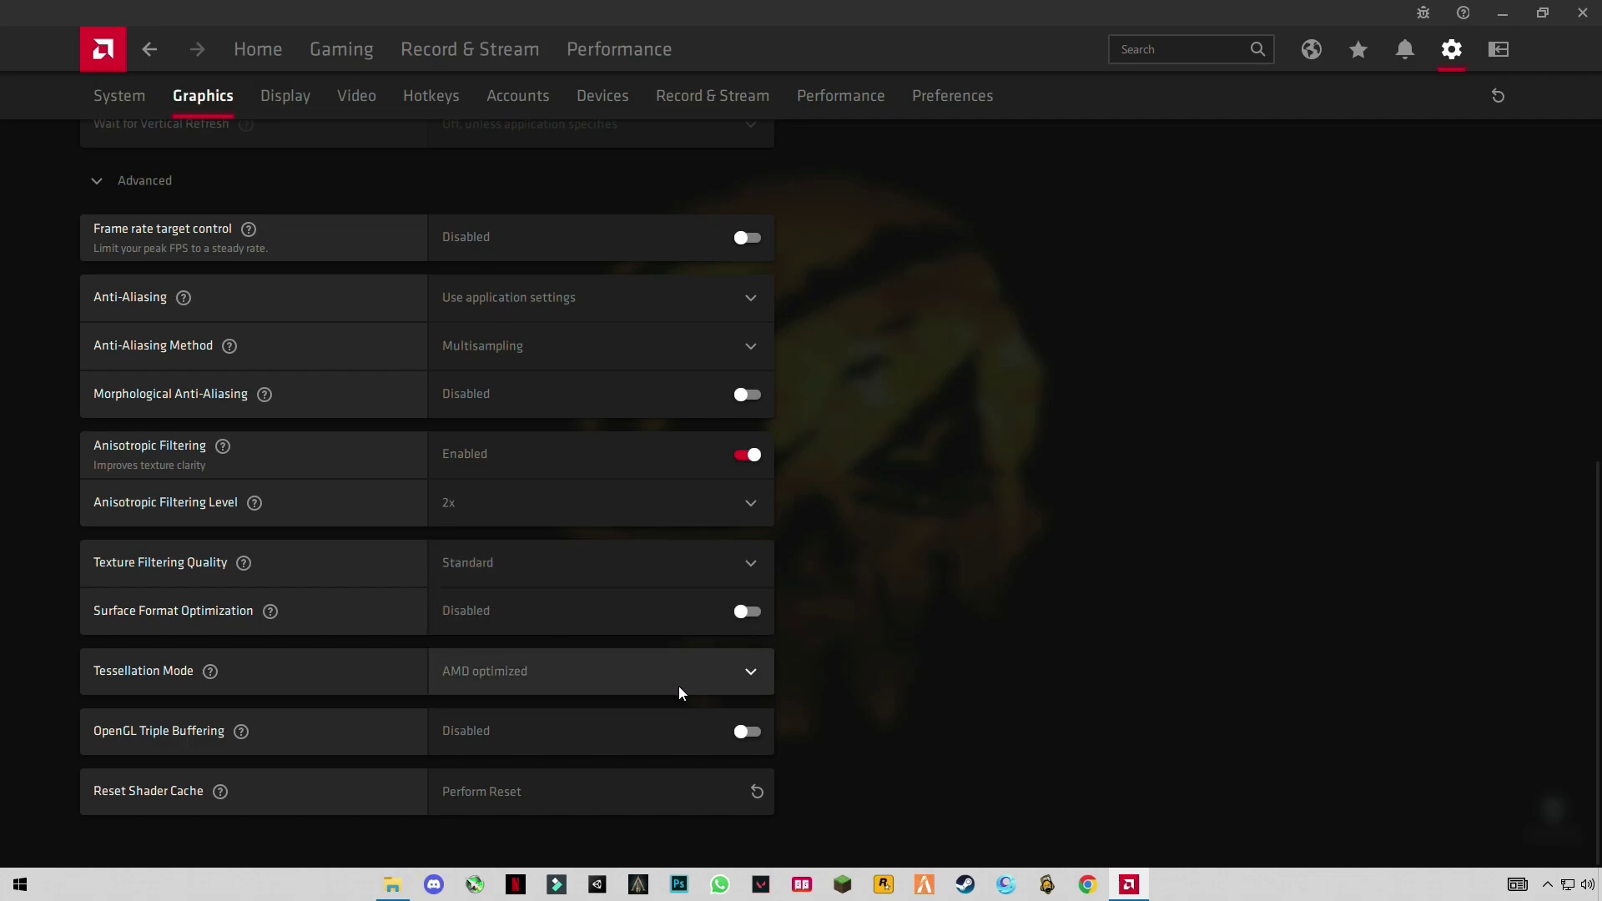
scroll(771, 707, "up", 7)
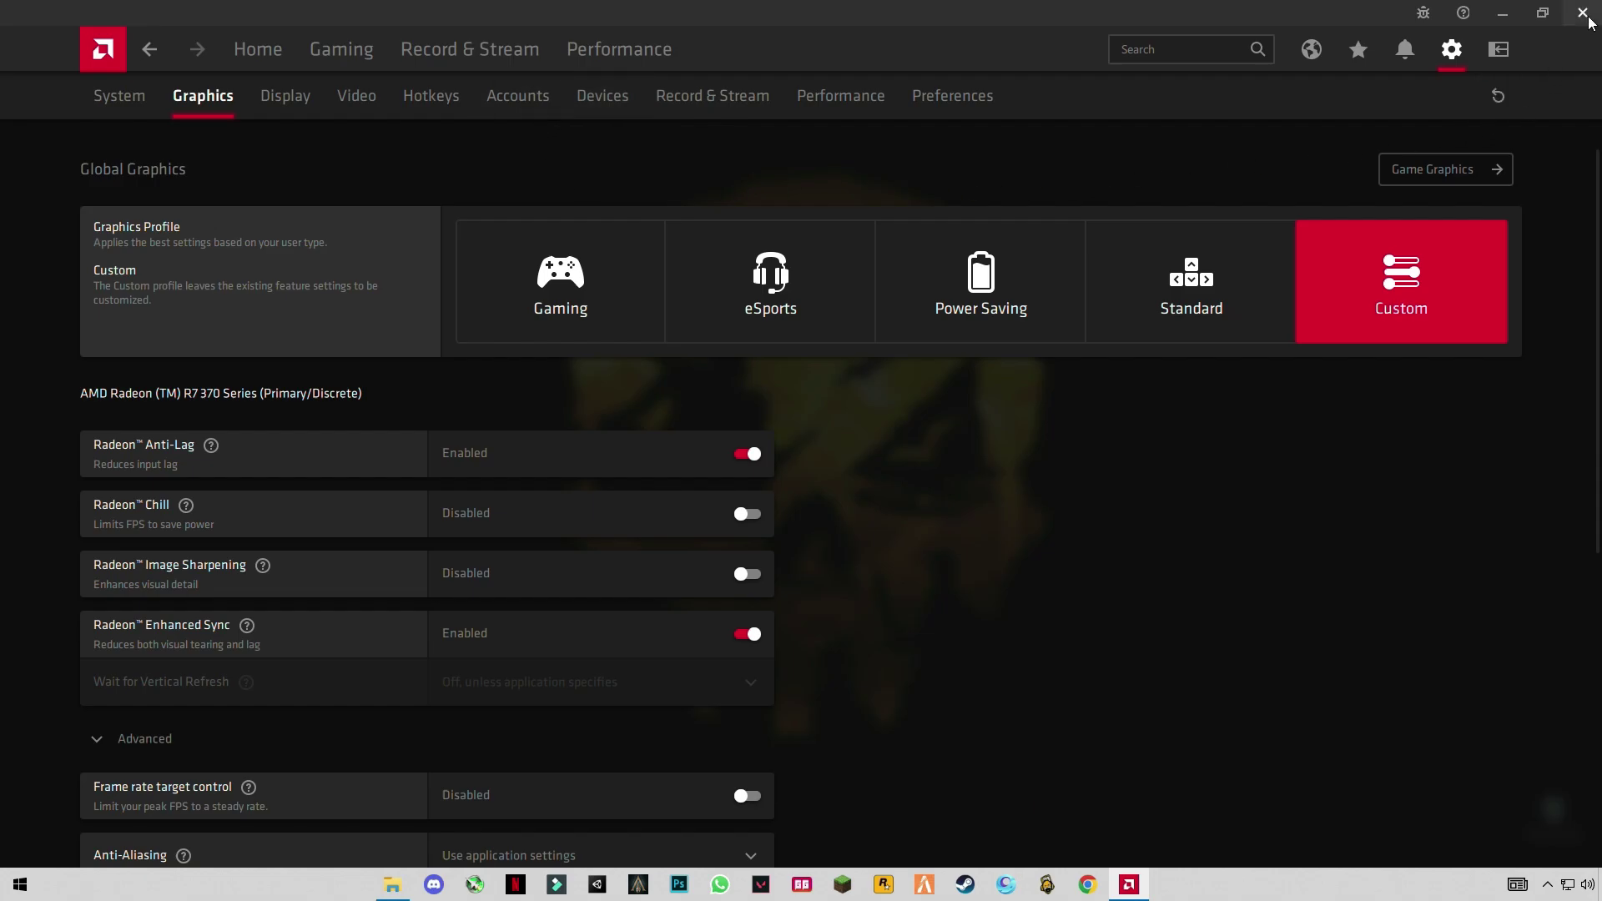
Review the recording and live streaming options in the Record & Stream settings, and close AMD Radeon Software
left_click(738, 97)
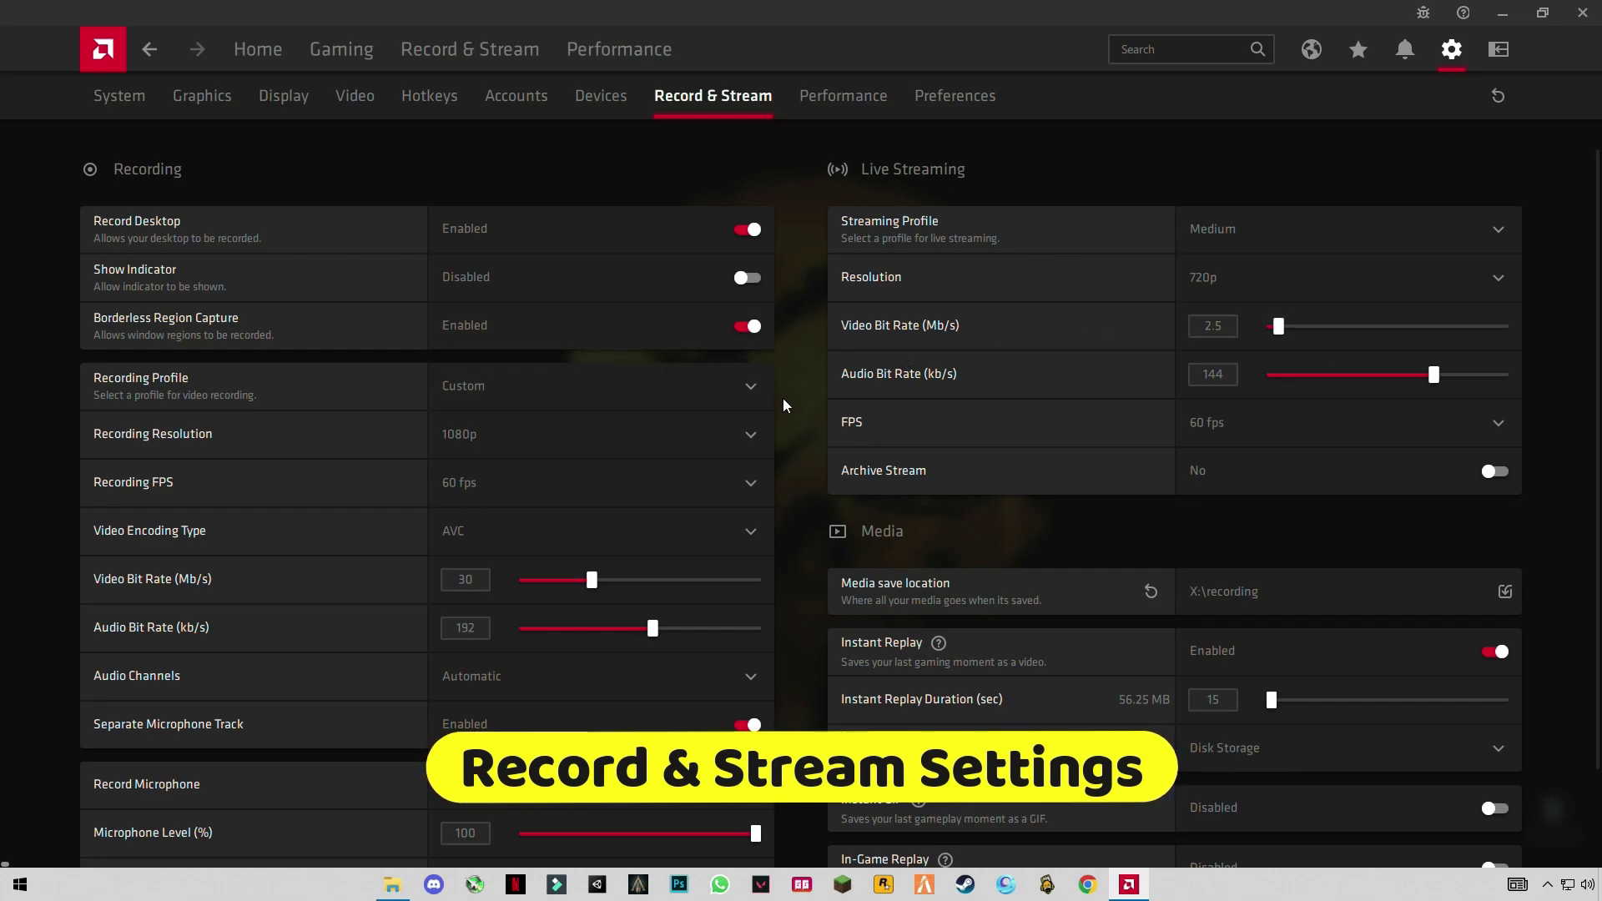
scroll(783, 399, "down", 1)
scroll(784, 403, "up", 1)
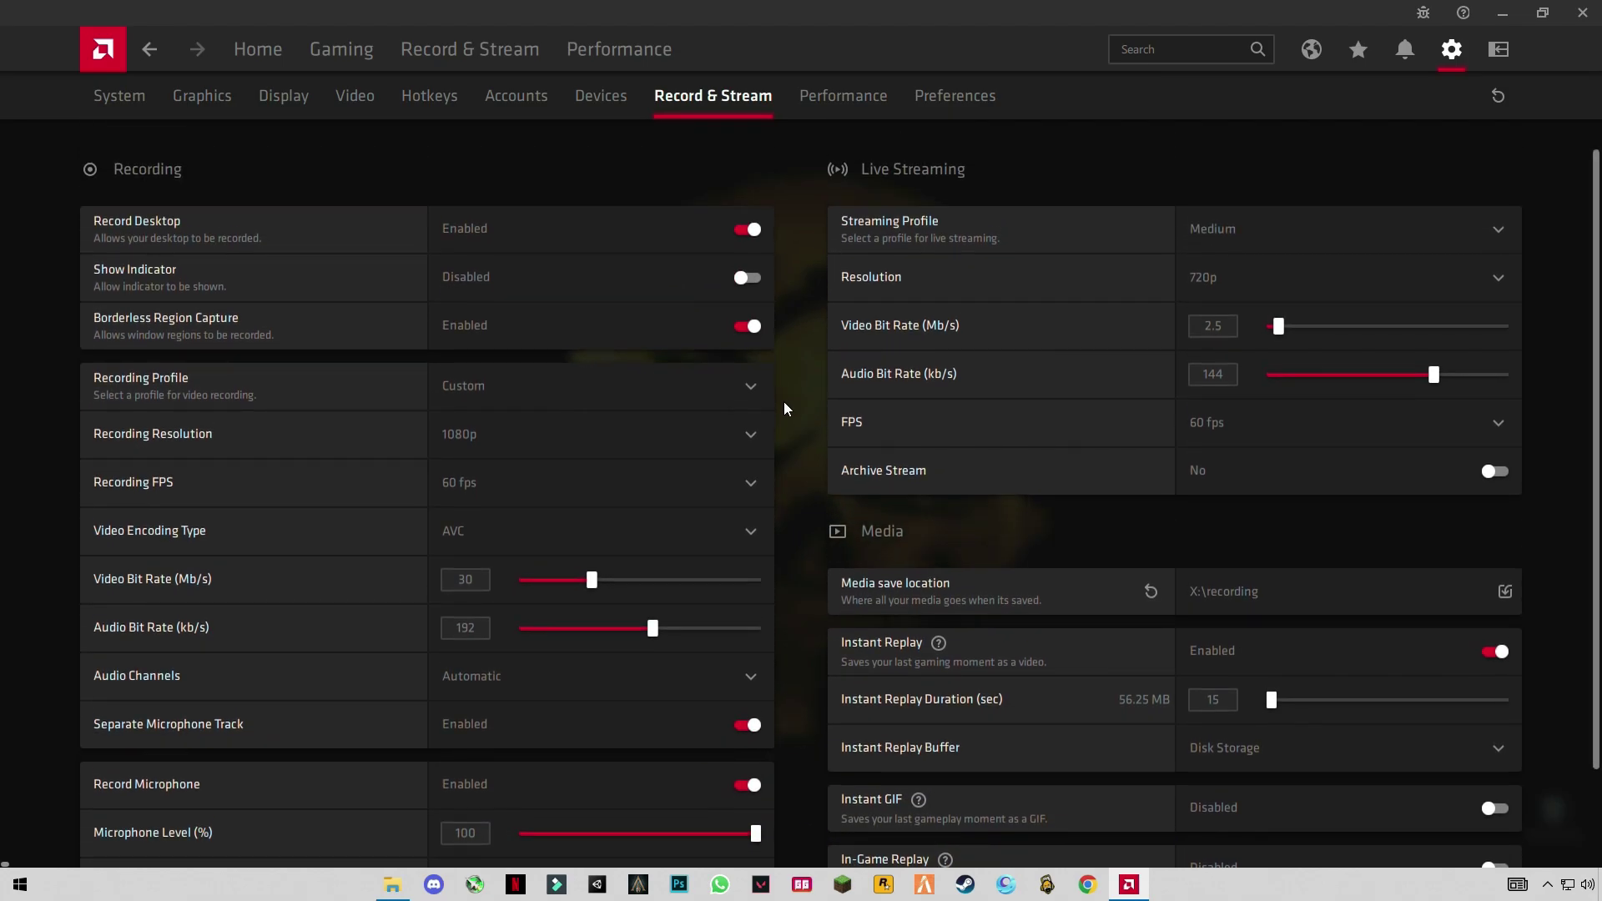
left_click(1584, 10)
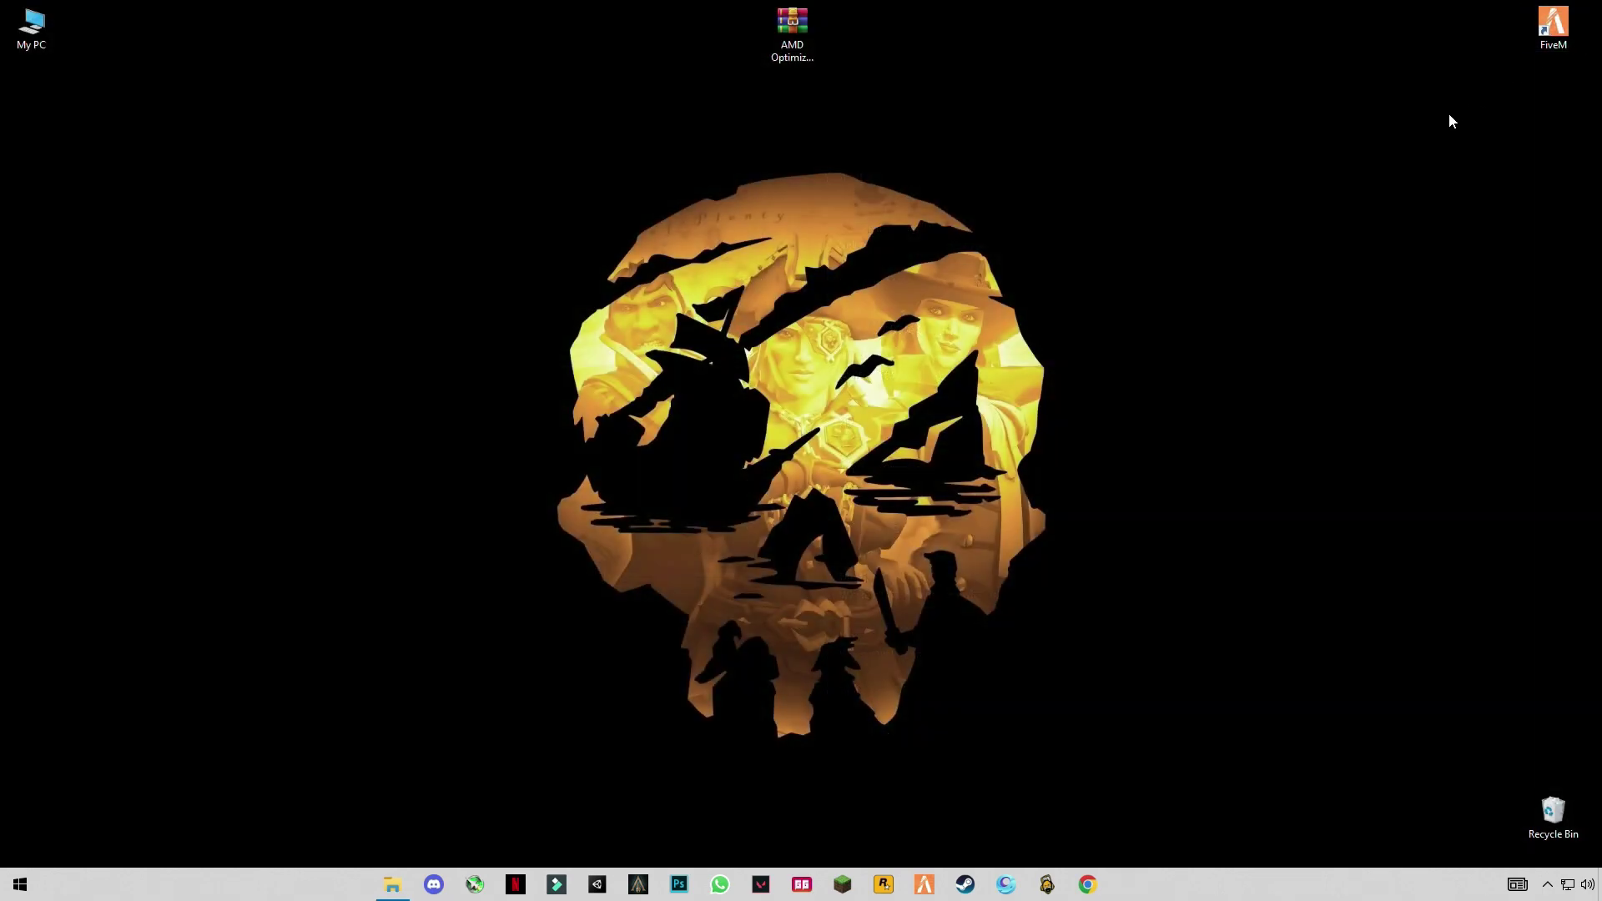
Open Windows Settings, search for "gamin" and go to the Game Mode settings
left_click(21, 884)
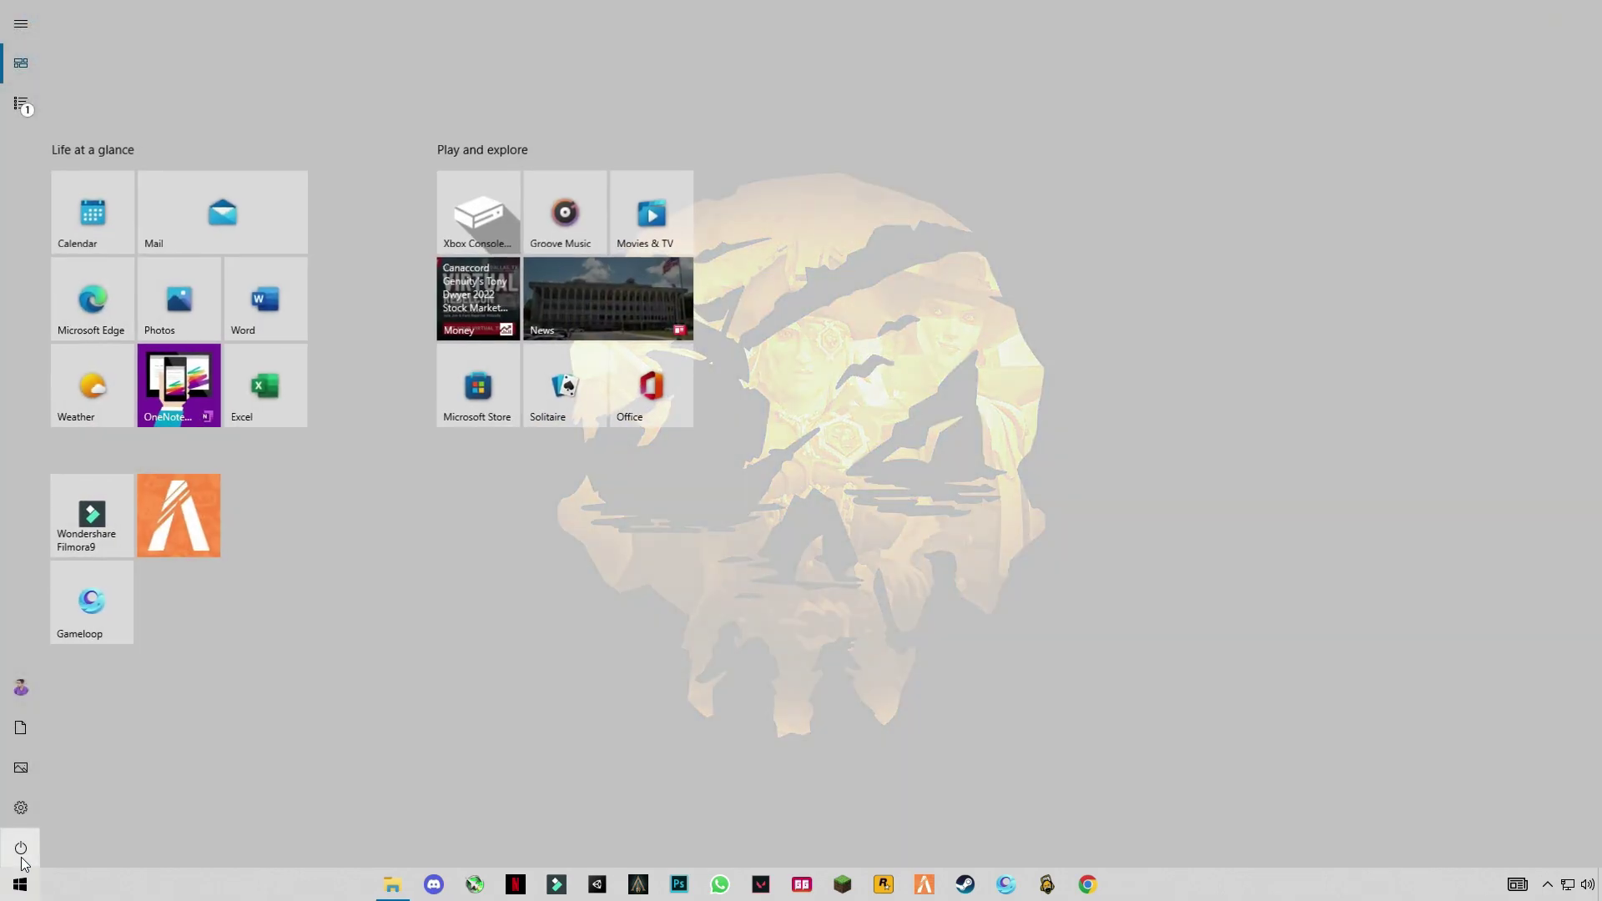
left_click(30, 811)
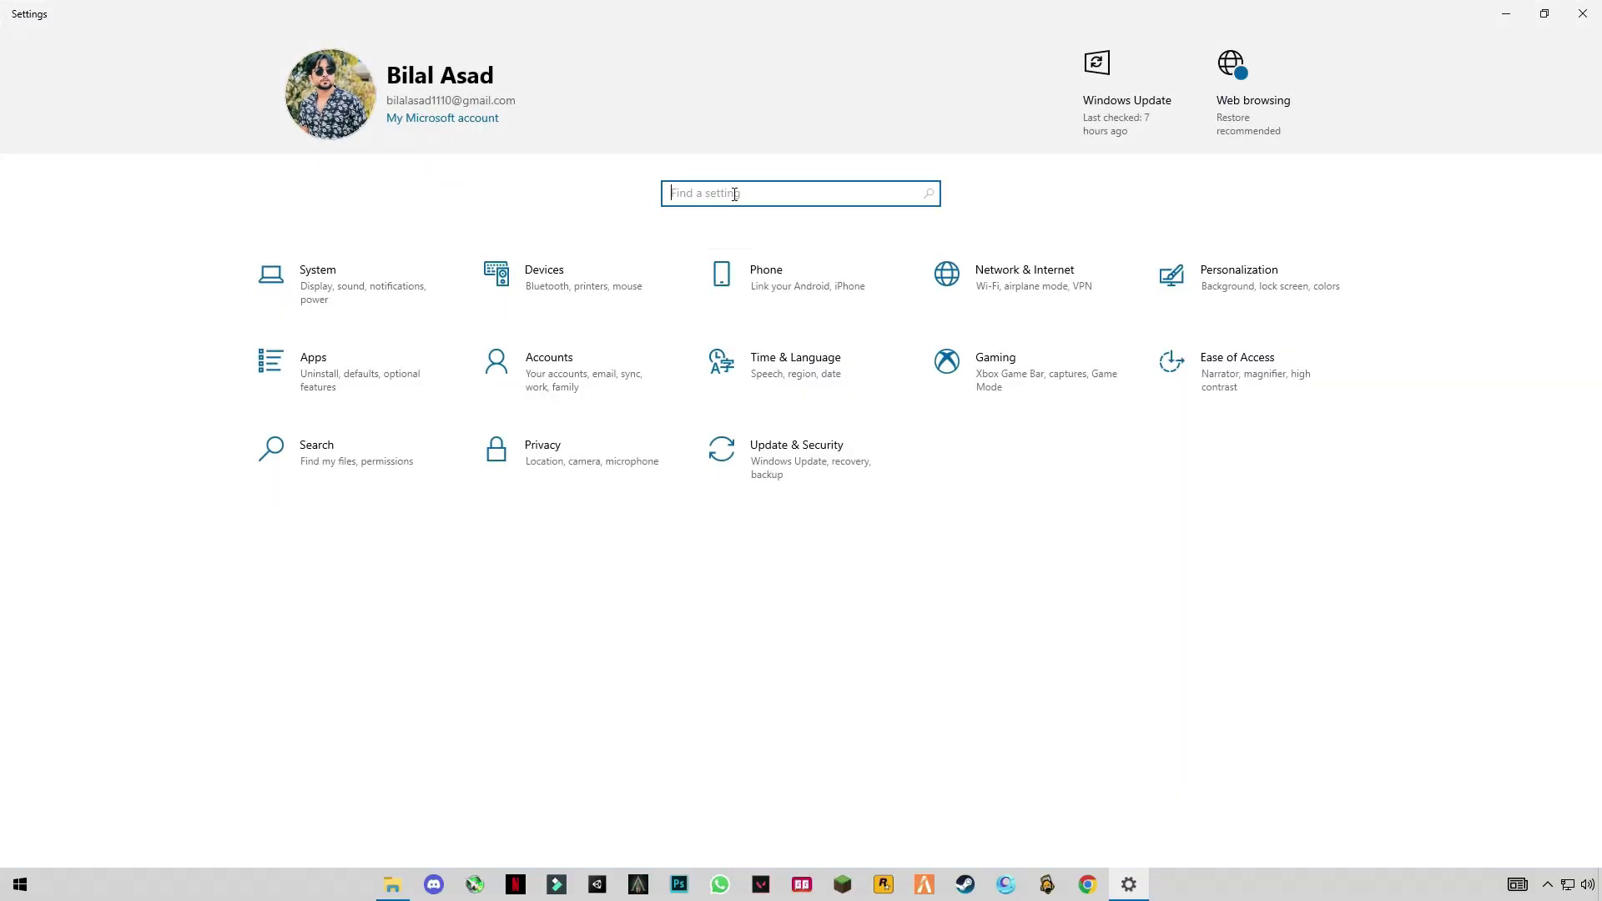
left_click(734, 195)
type("gamin")
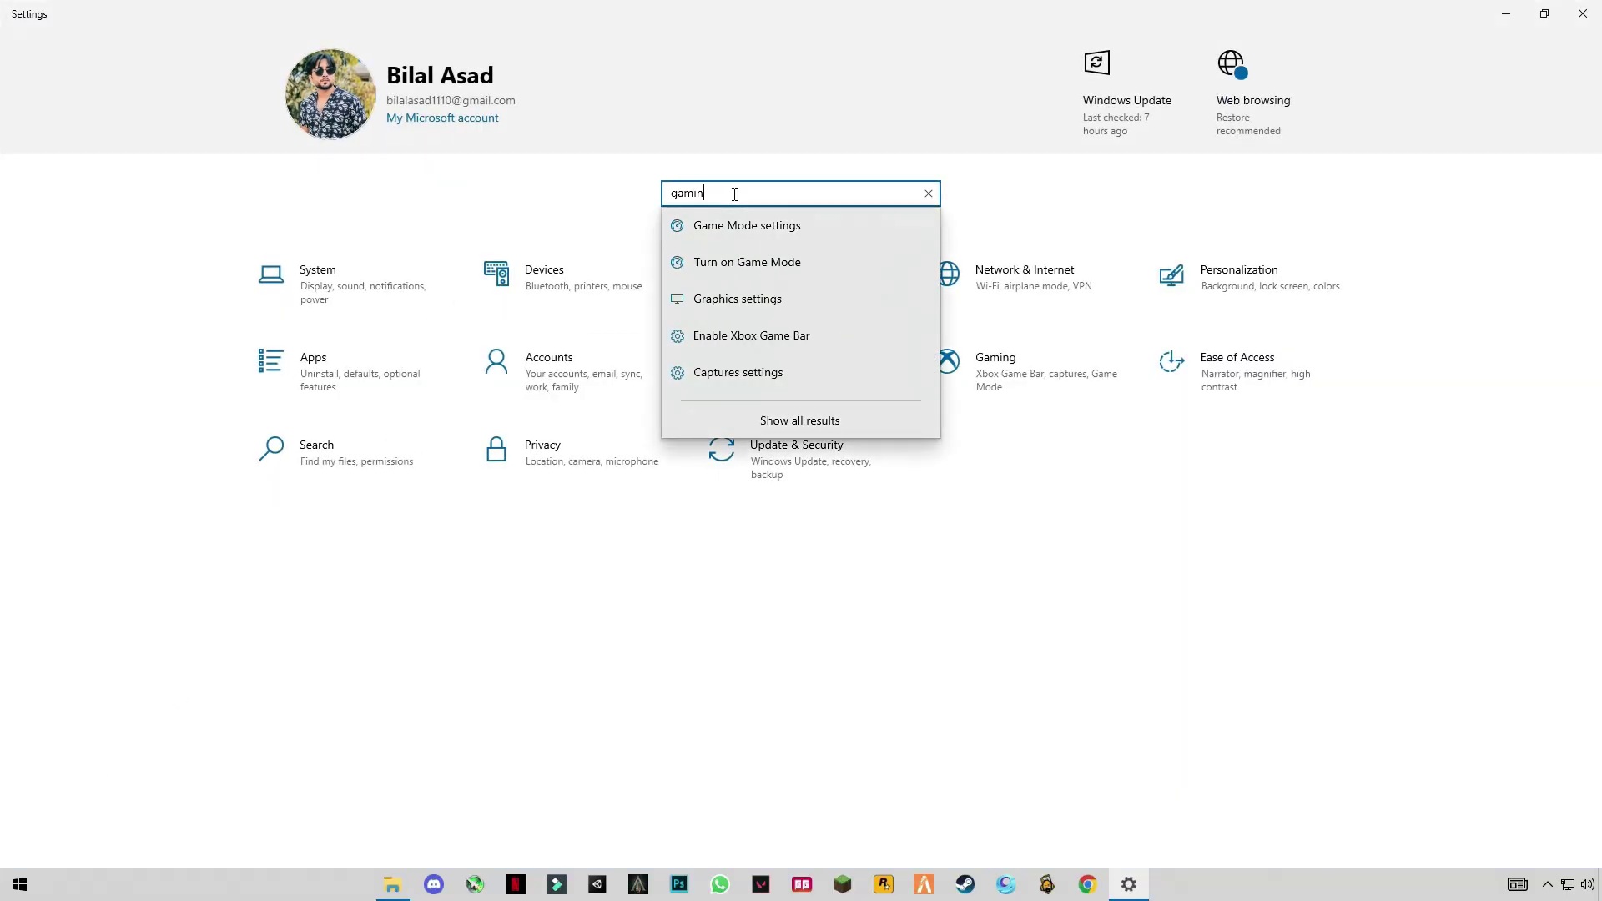
left_click(733, 227)
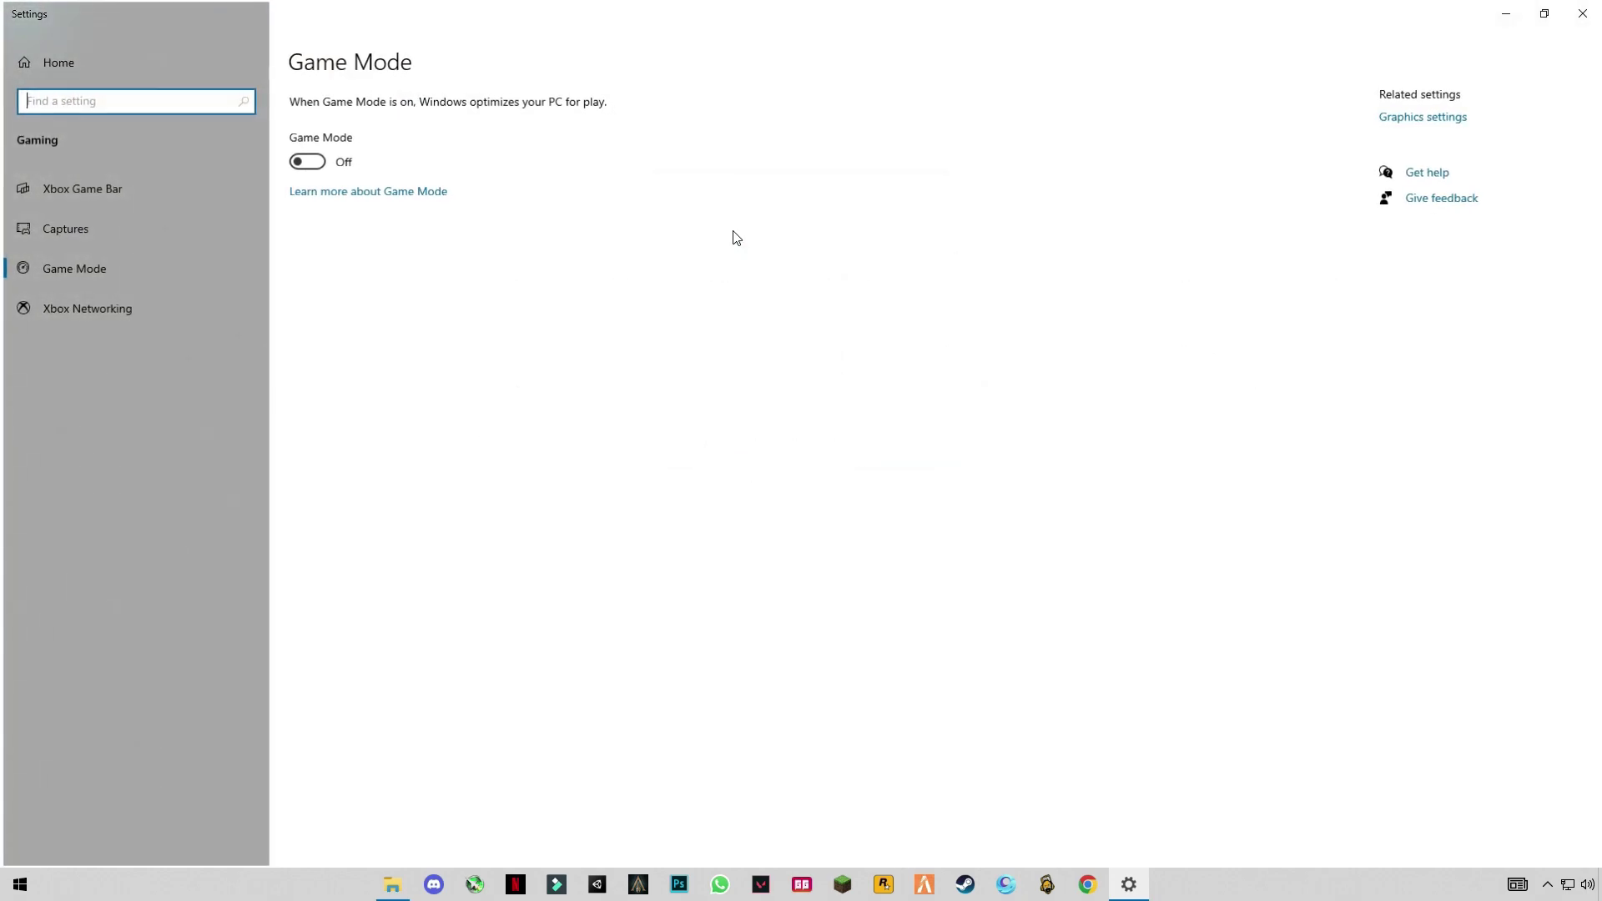
Turn on Game Mode, and close Windows Settings after viewing the related Graphics settings
left_click(307, 162)
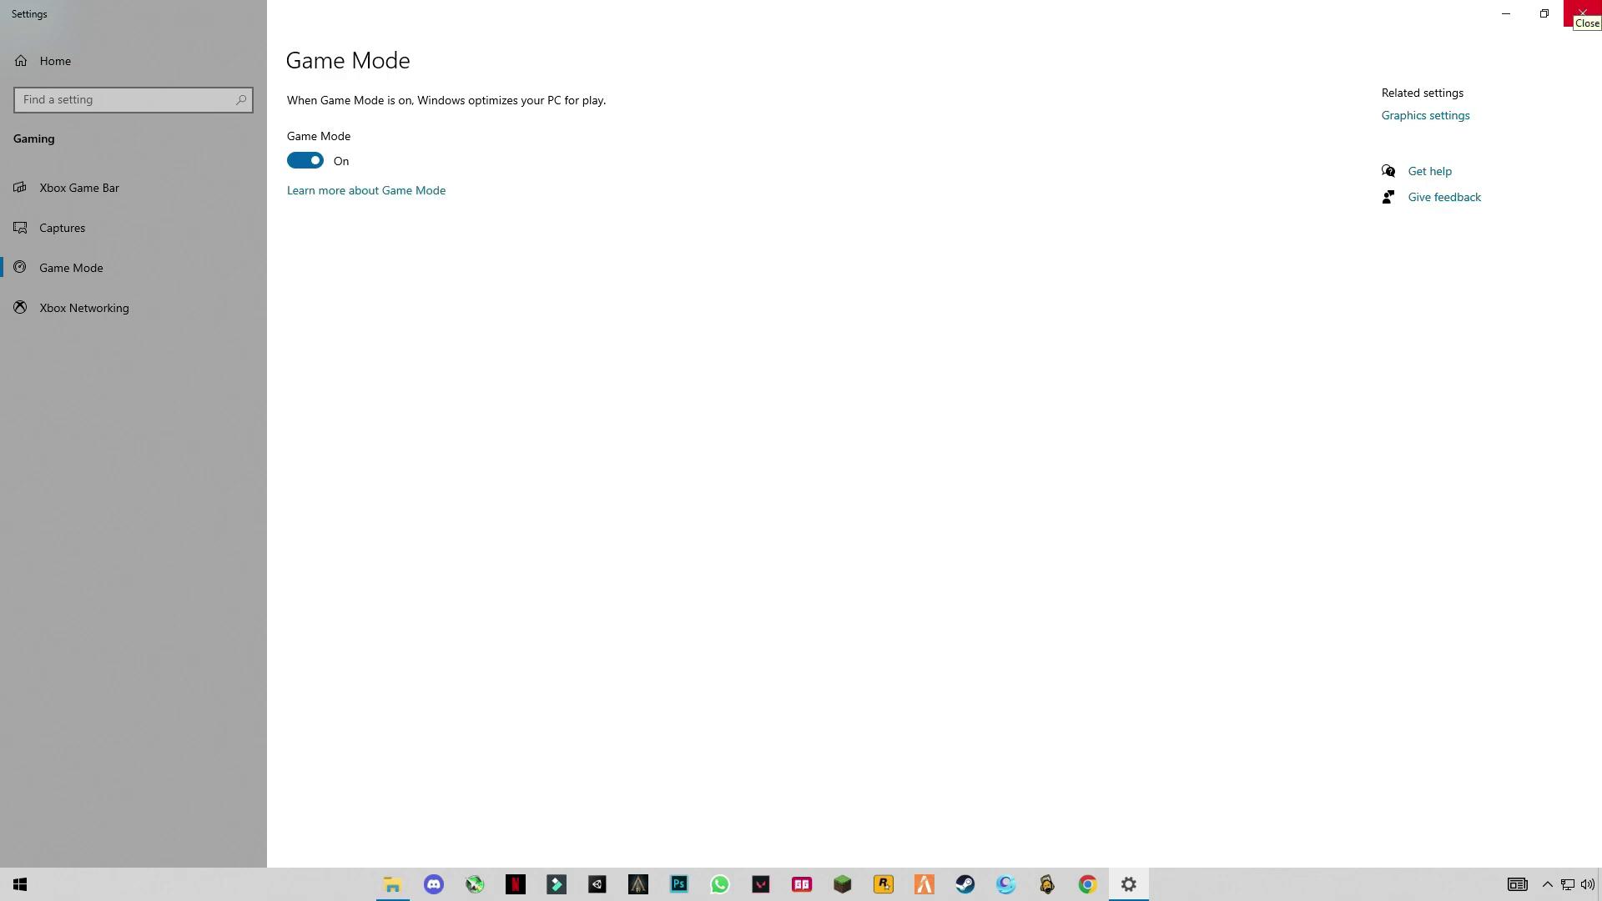
left_click(1437, 117)
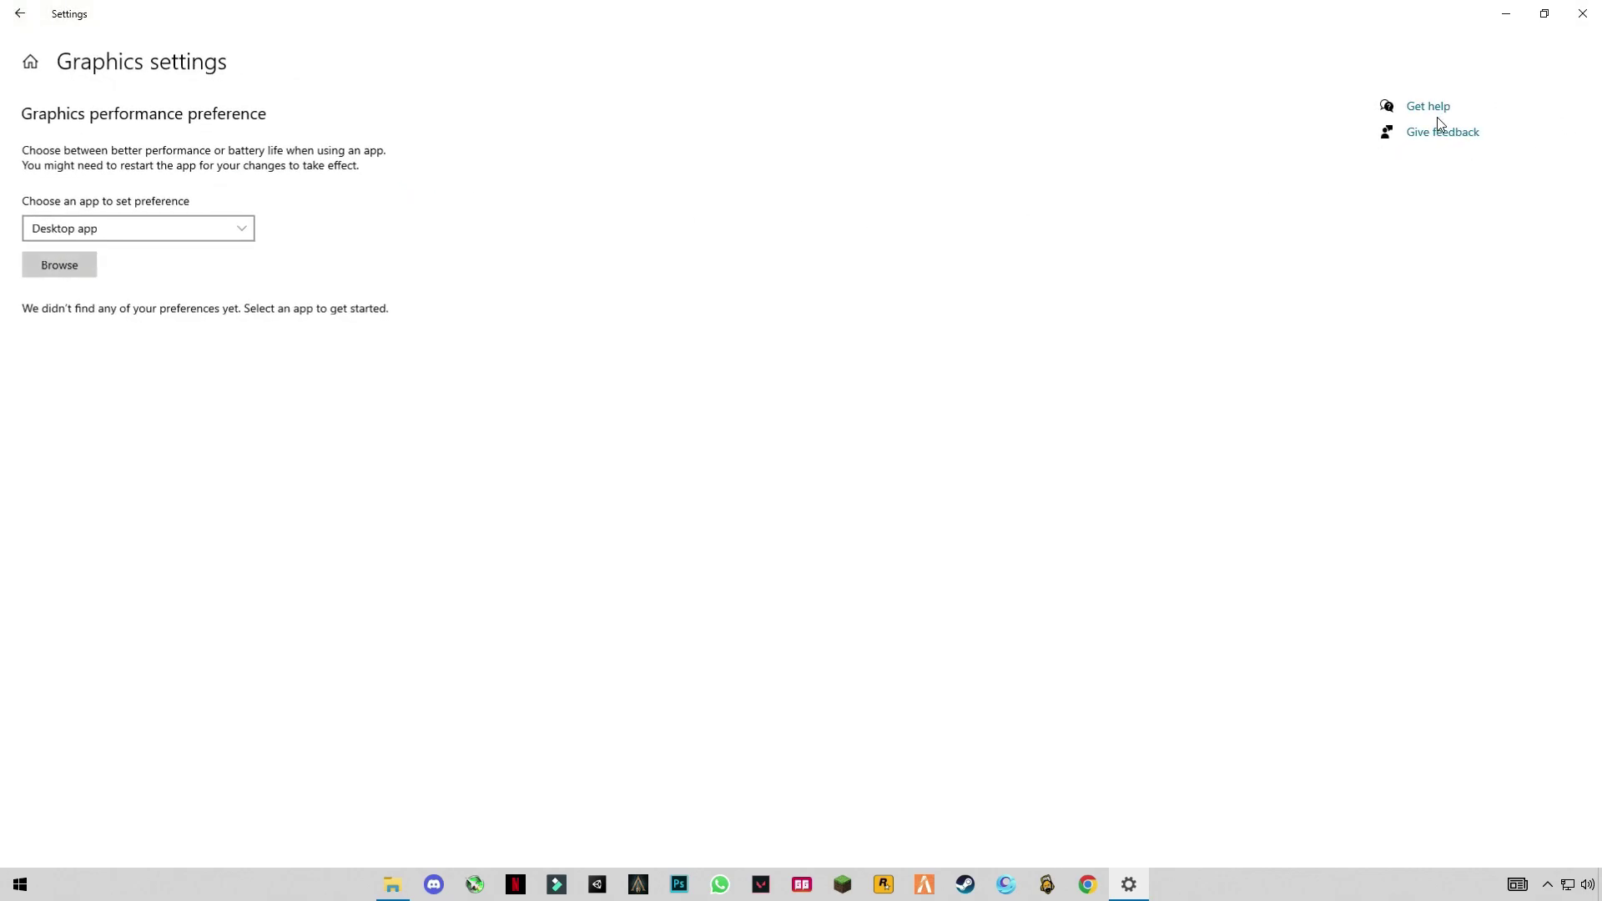
left_click(1582, 13)
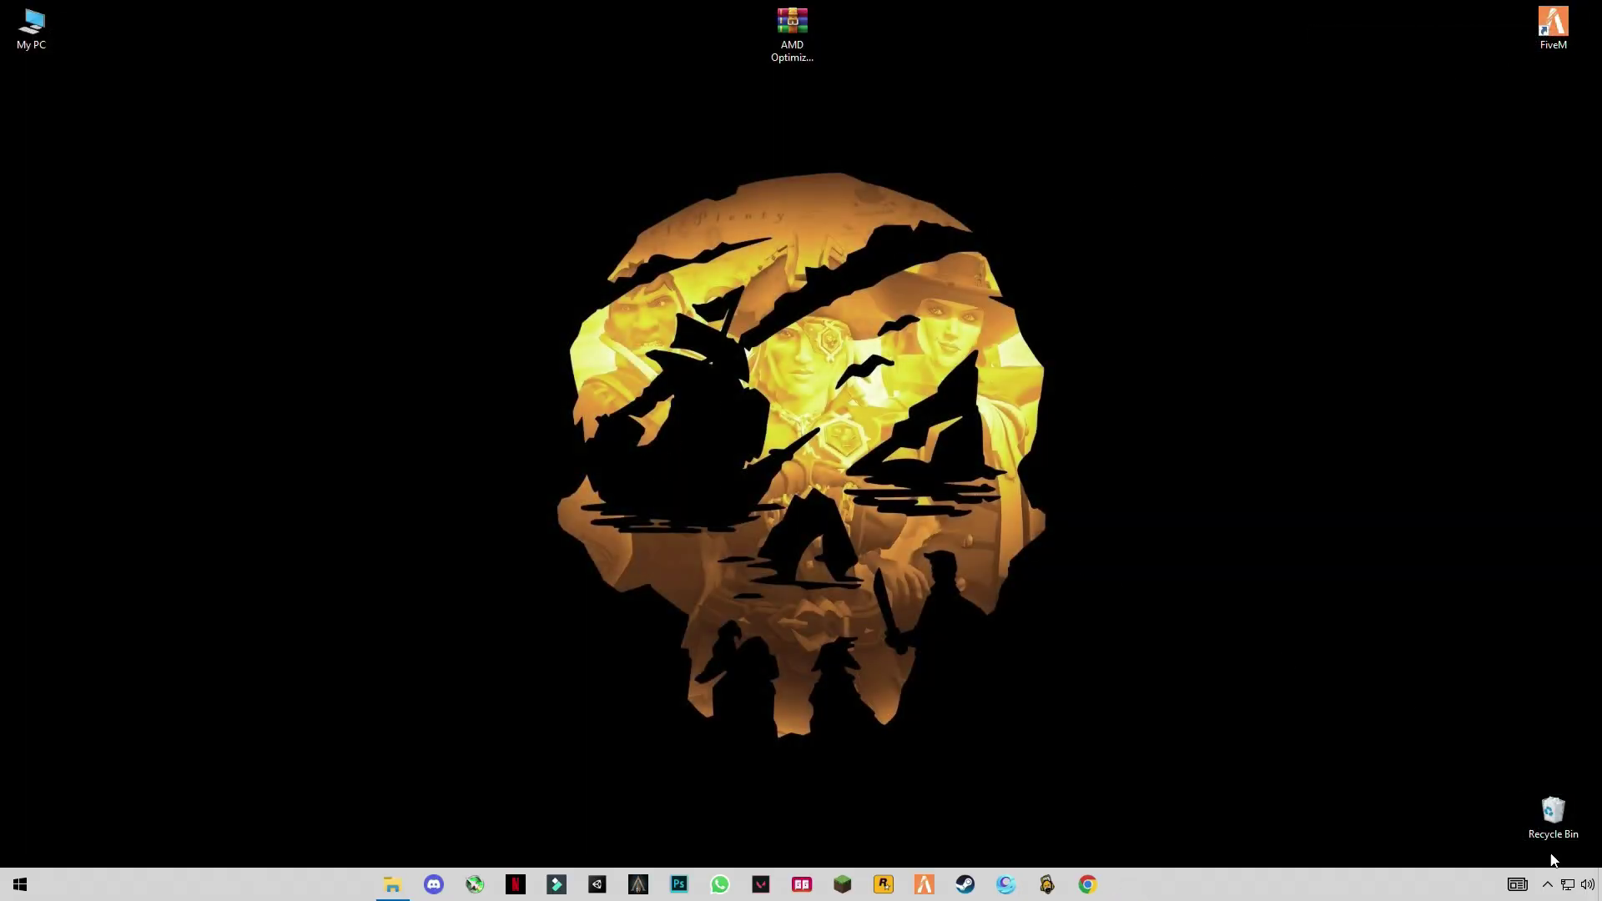
Open Task Manager, examine which startup apps are enabled and their startup impact, and close Task Manager
right_click(1252, 897)
left_click(1280, 811)
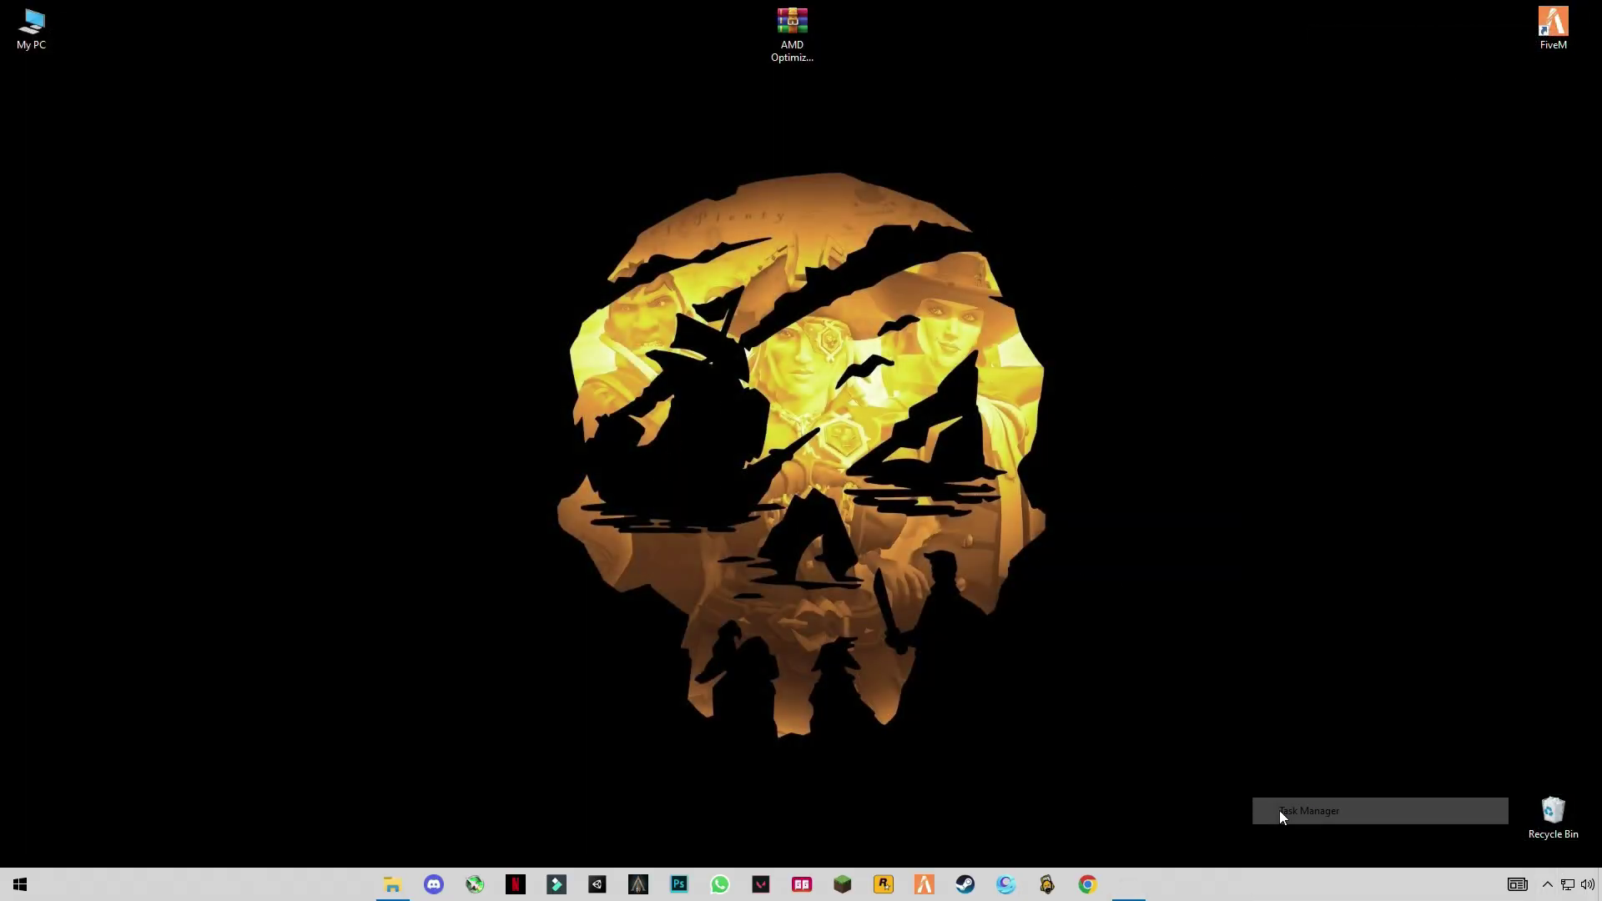
left_click(863, 150)
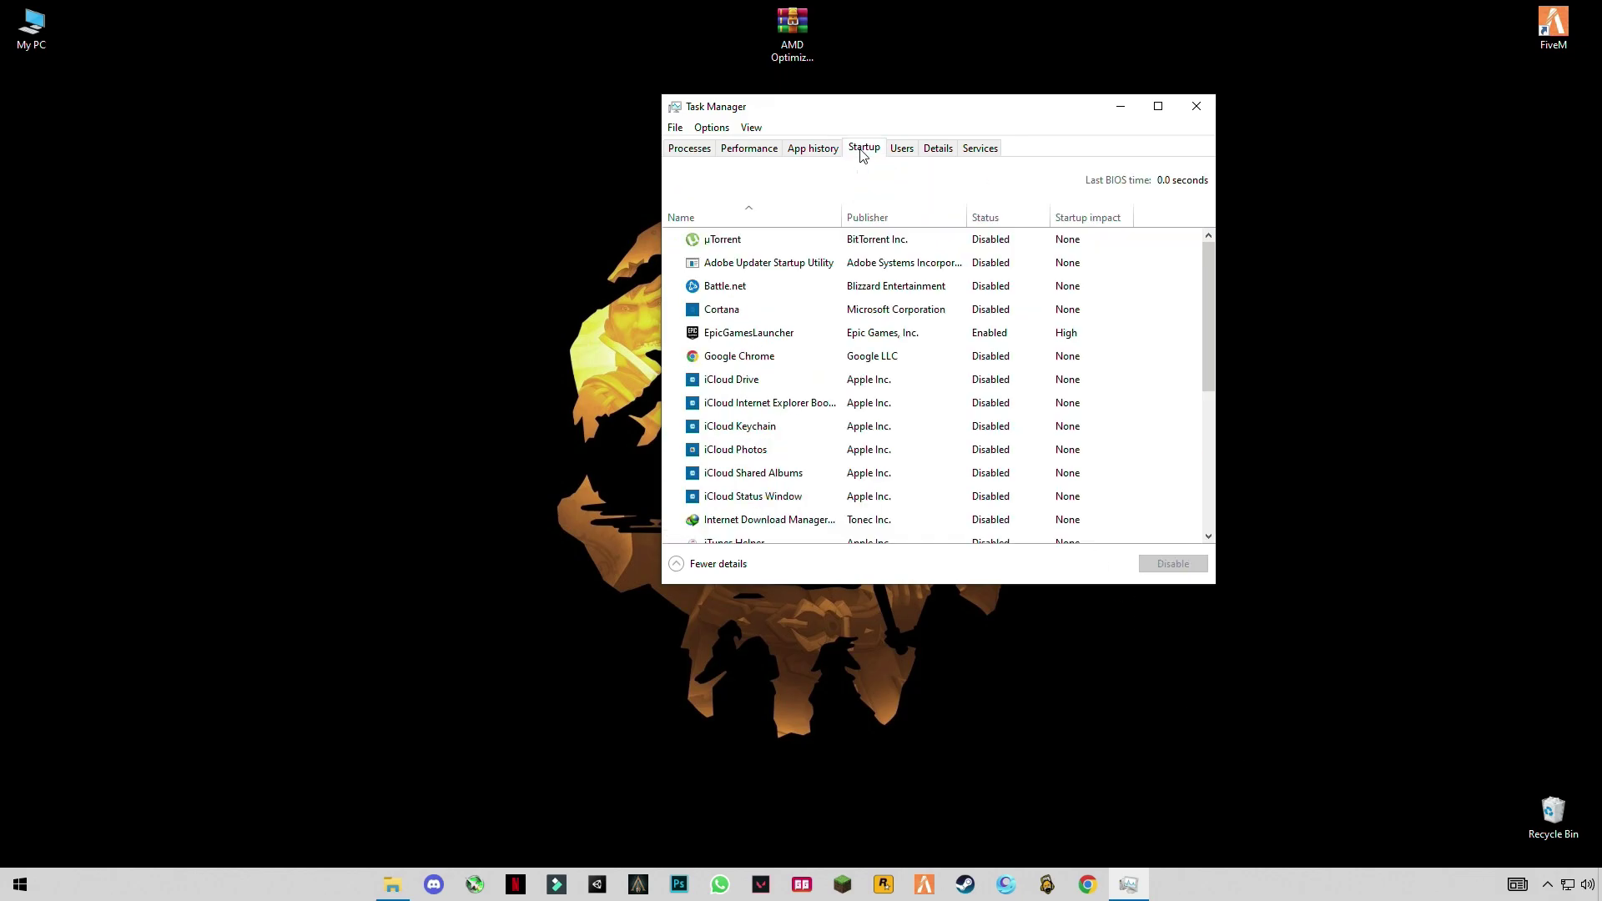
left_click(980, 286)
left_click(980, 311)
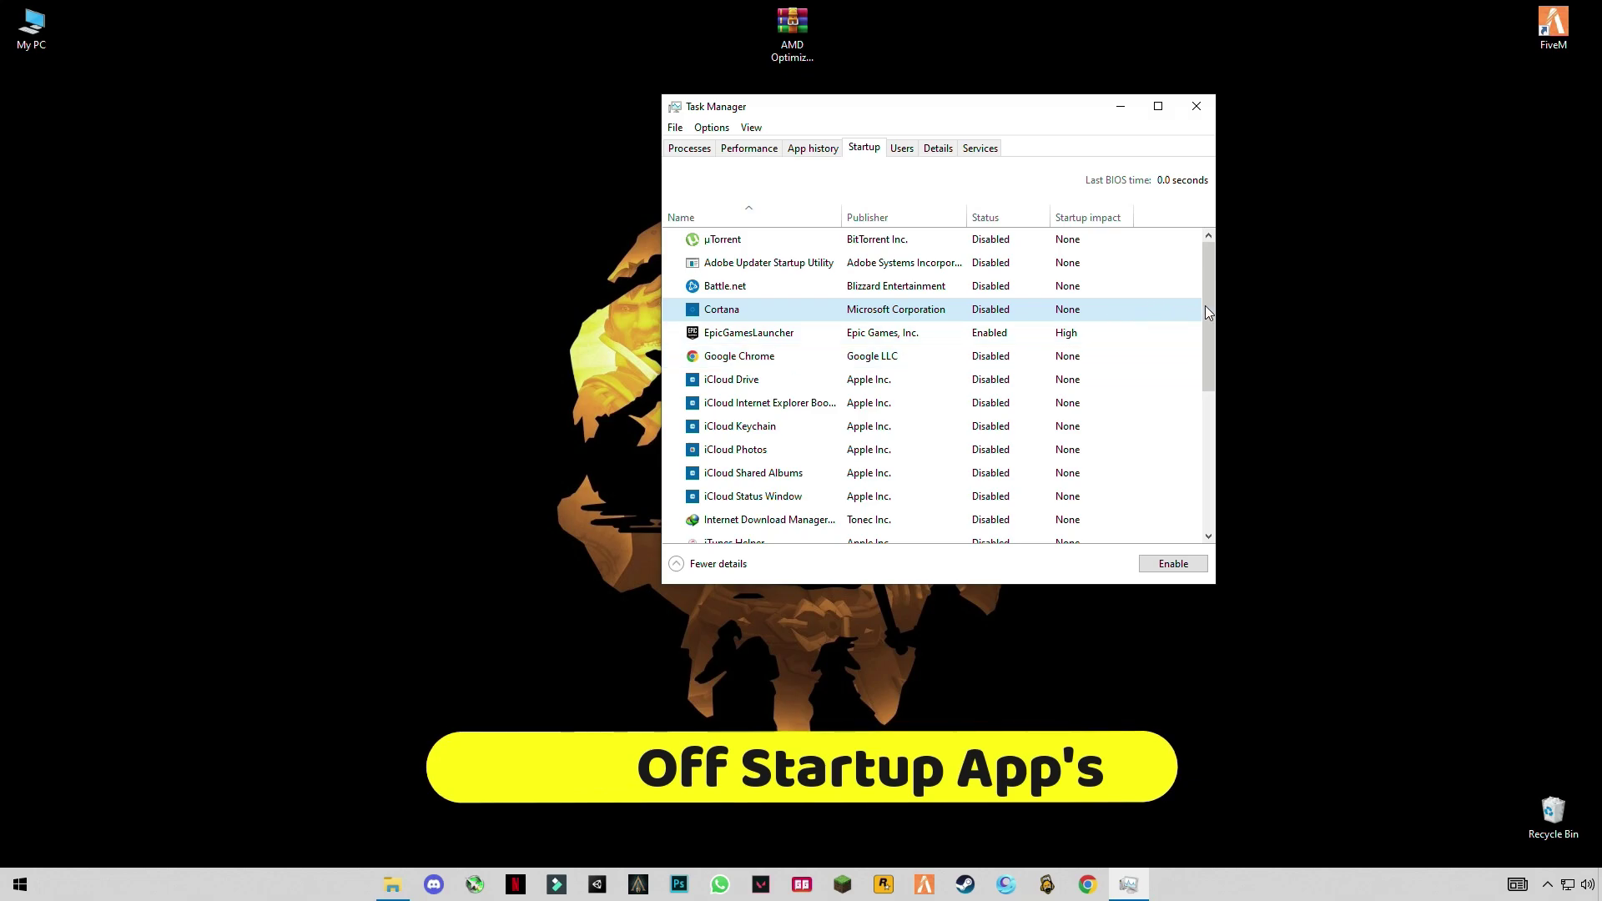
left_click_drag(1210, 308, 1217, 479)
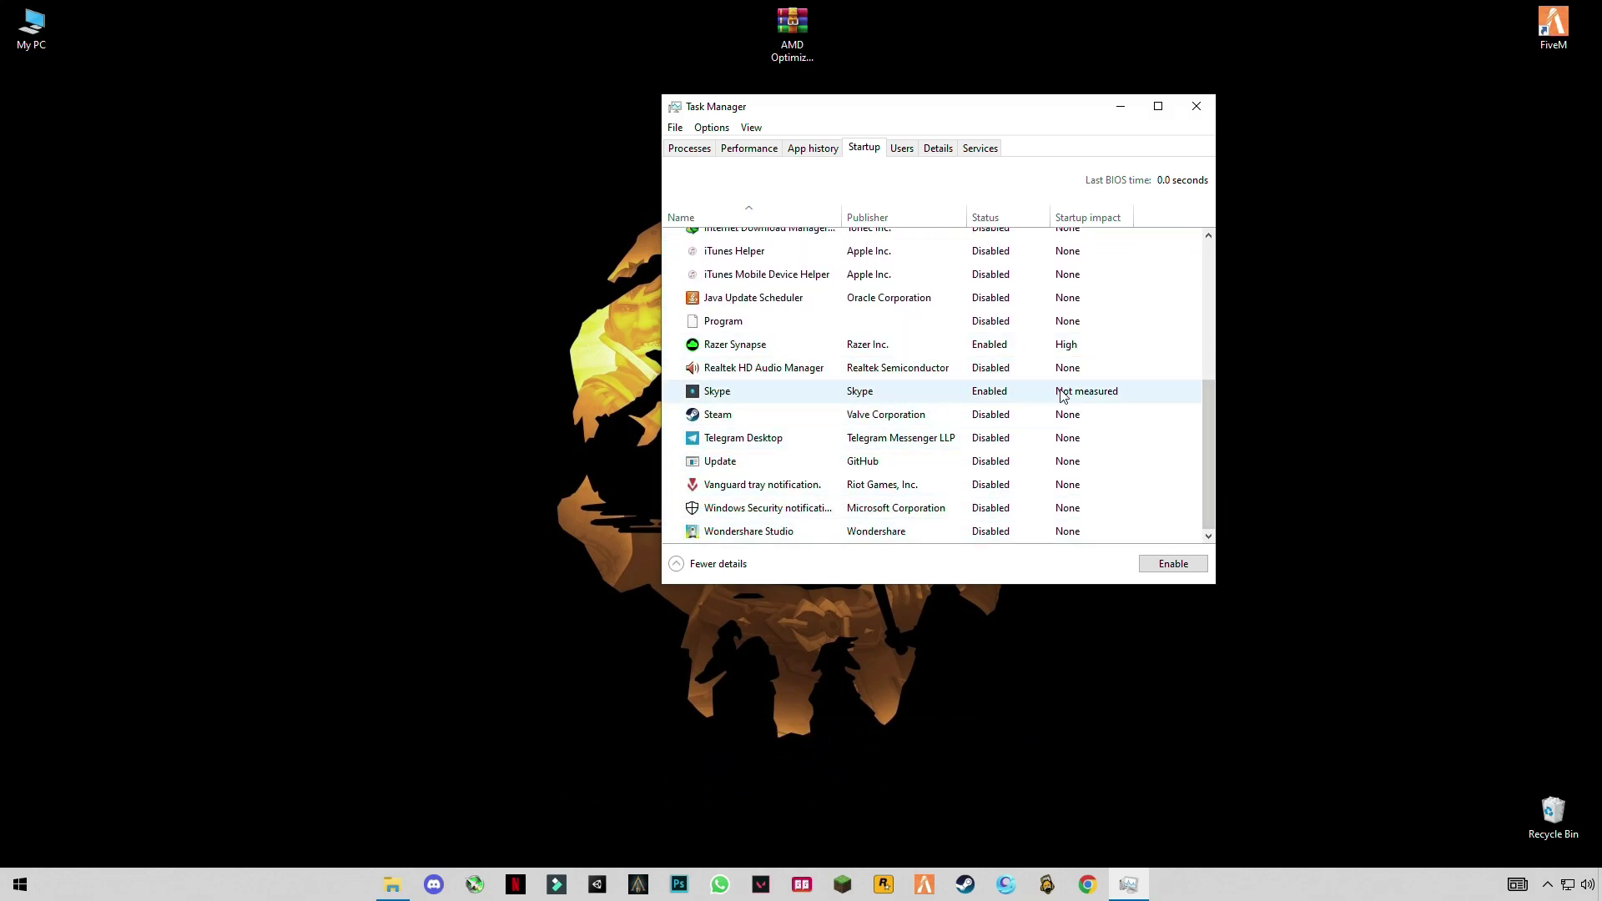
scroll(1062, 396, "up", 1)
scroll(1062, 395, "up", 1)
scroll(1076, 268, "down", 1)
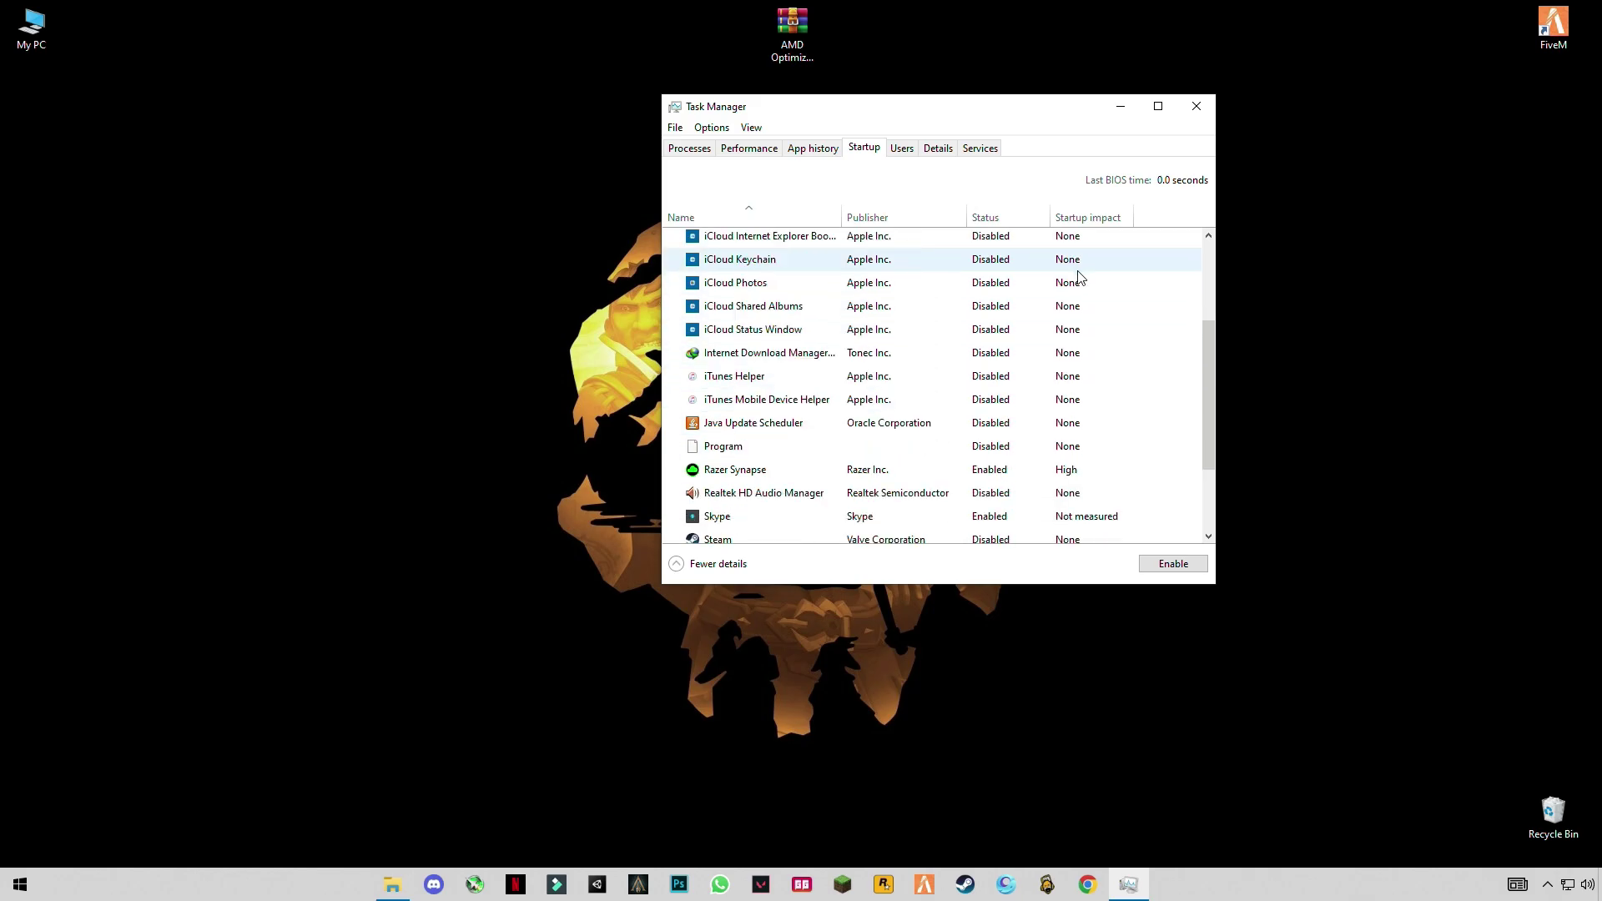
left_click(1195, 107)
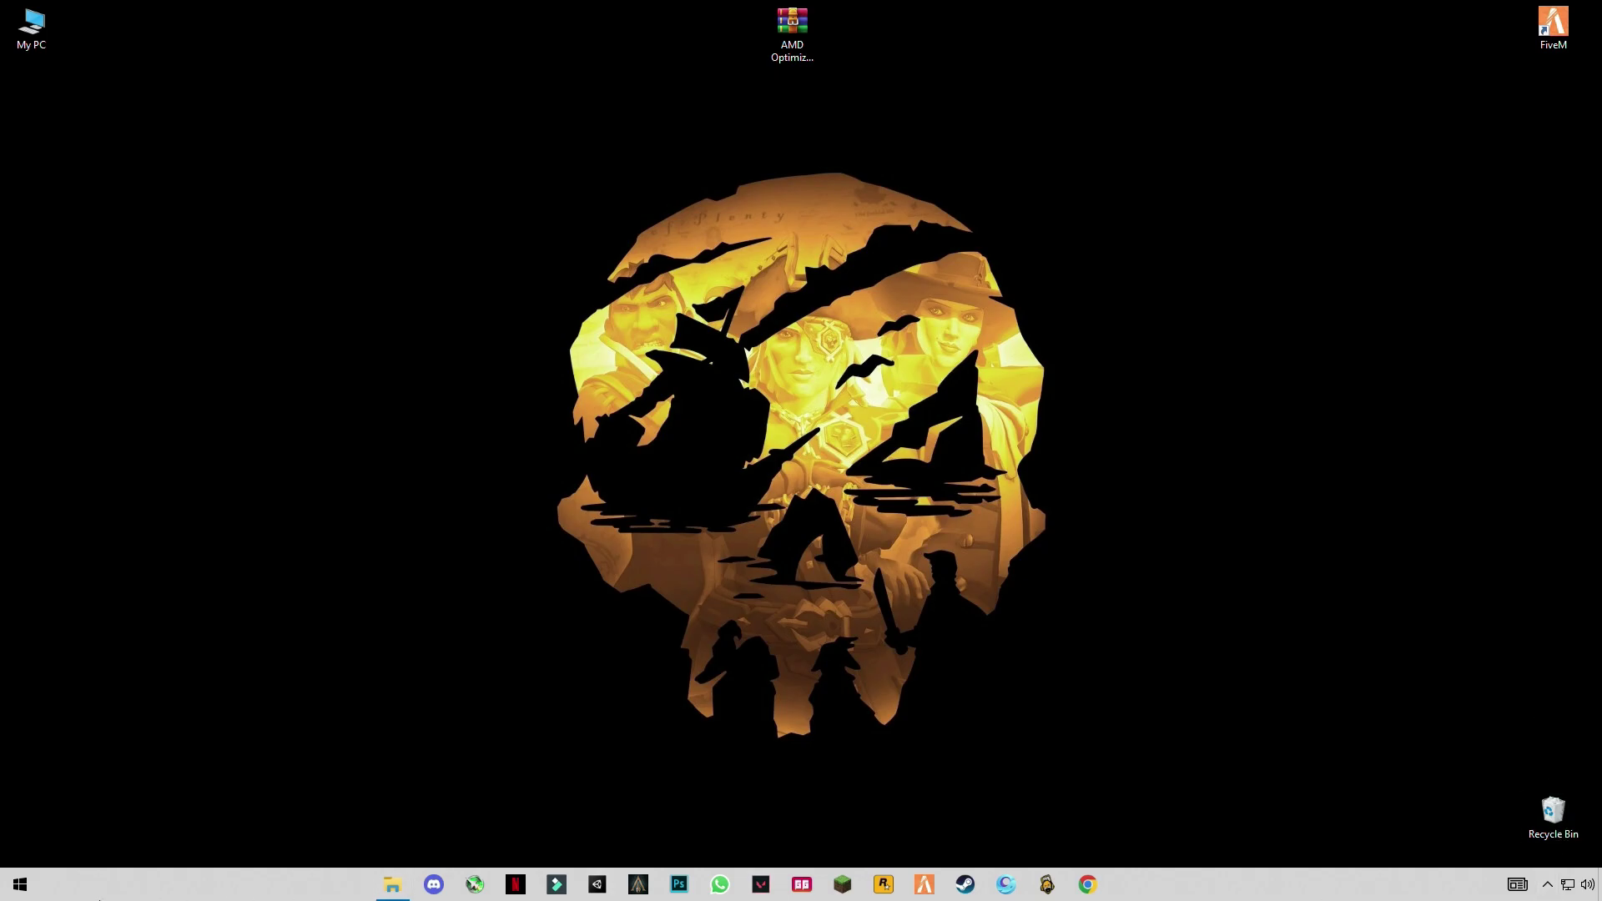
Open the Windows Prefetch folder with the Run command PREFETCH and grant permanent access to it
left_click(5, 889)
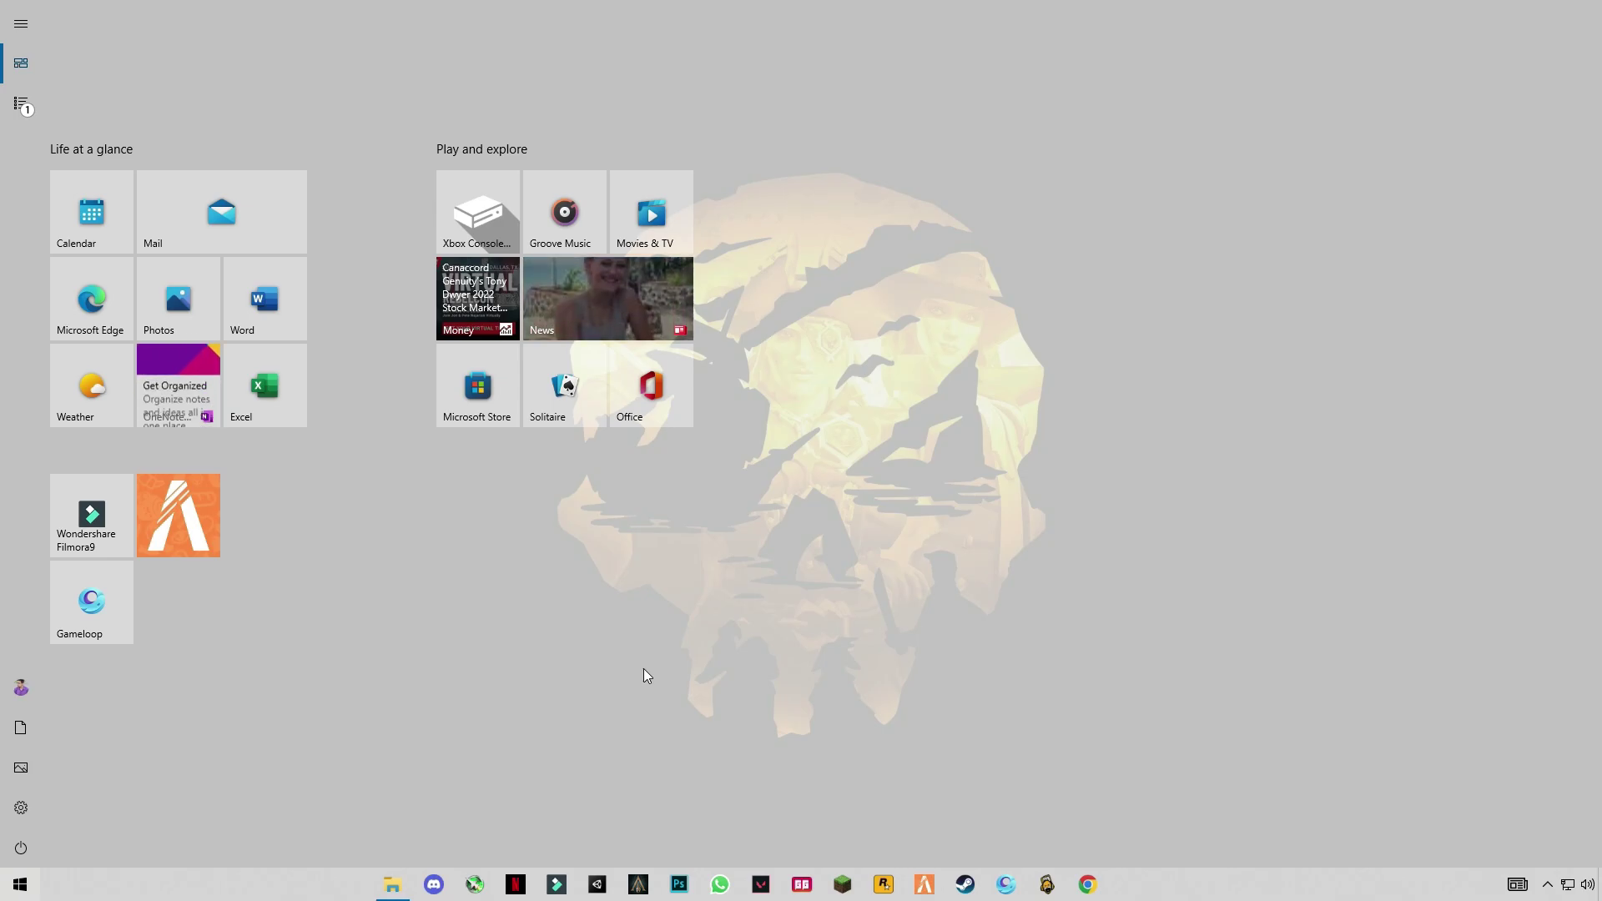
key("super+r")
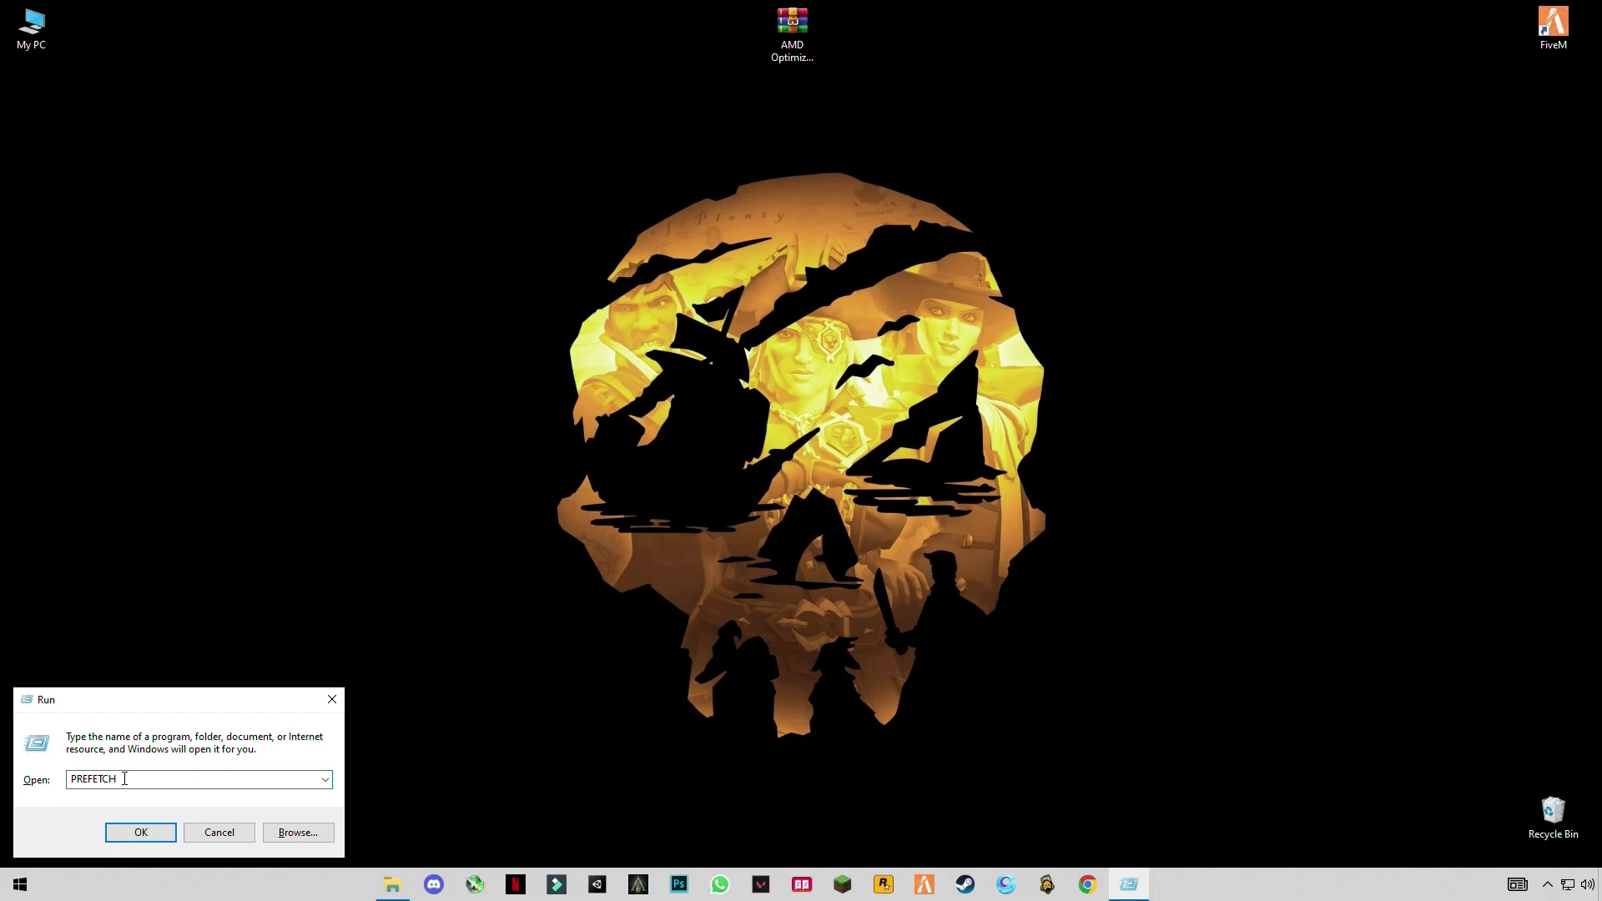
left_click(140, 833)
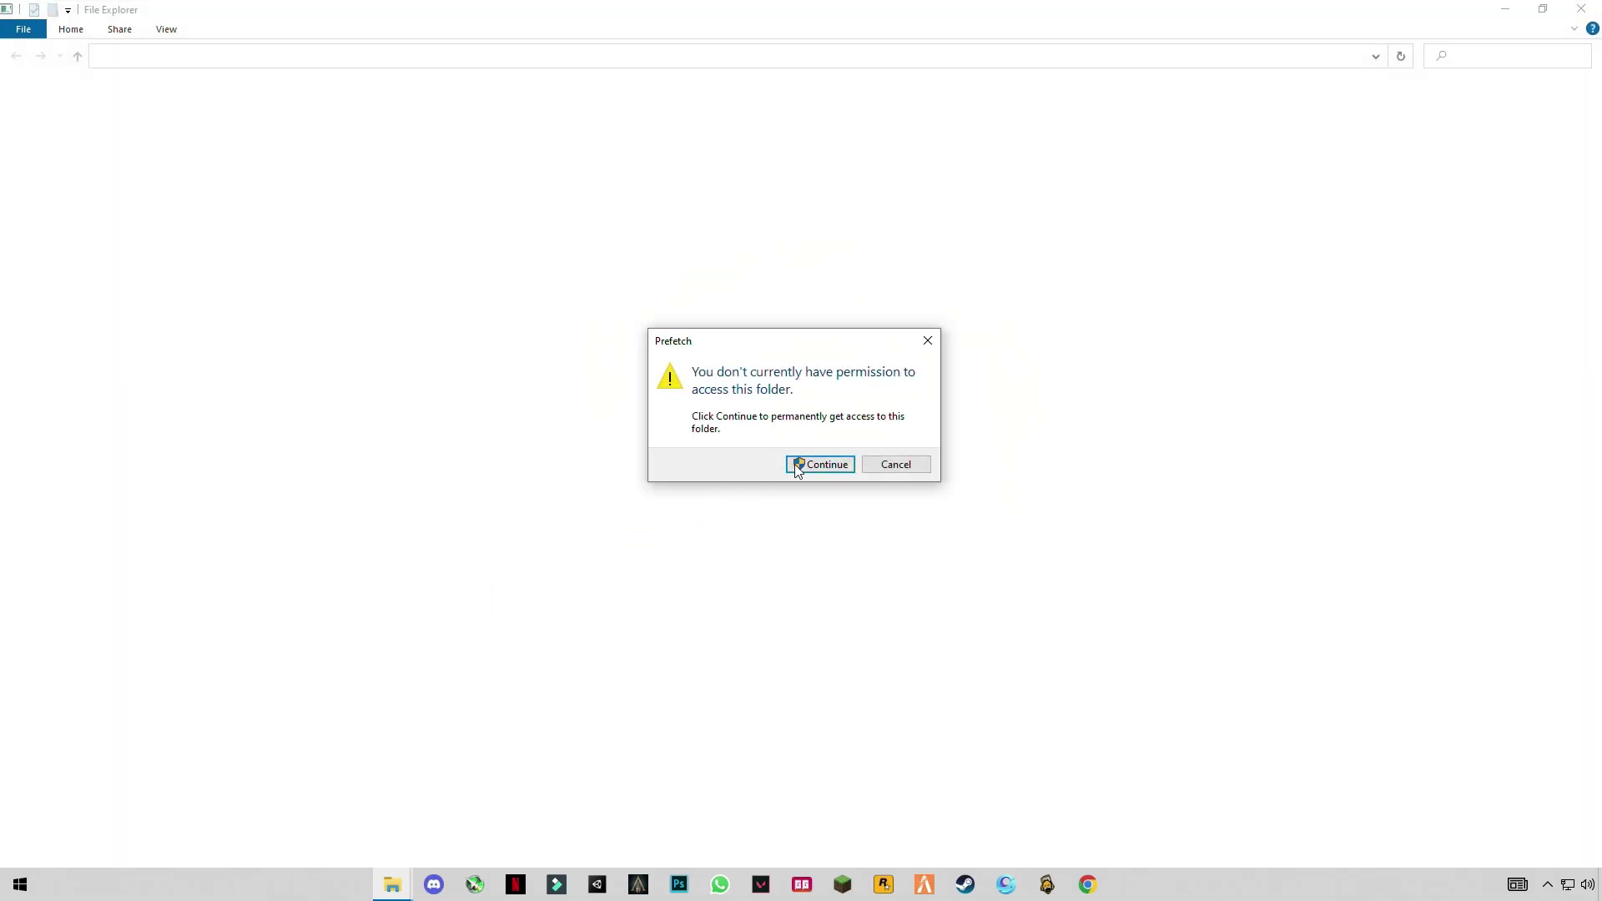
left_click(795, 464)
Delete all files in the Prefetch folder and close the folder window
left_click(367, 464)
key("ctrl+a")
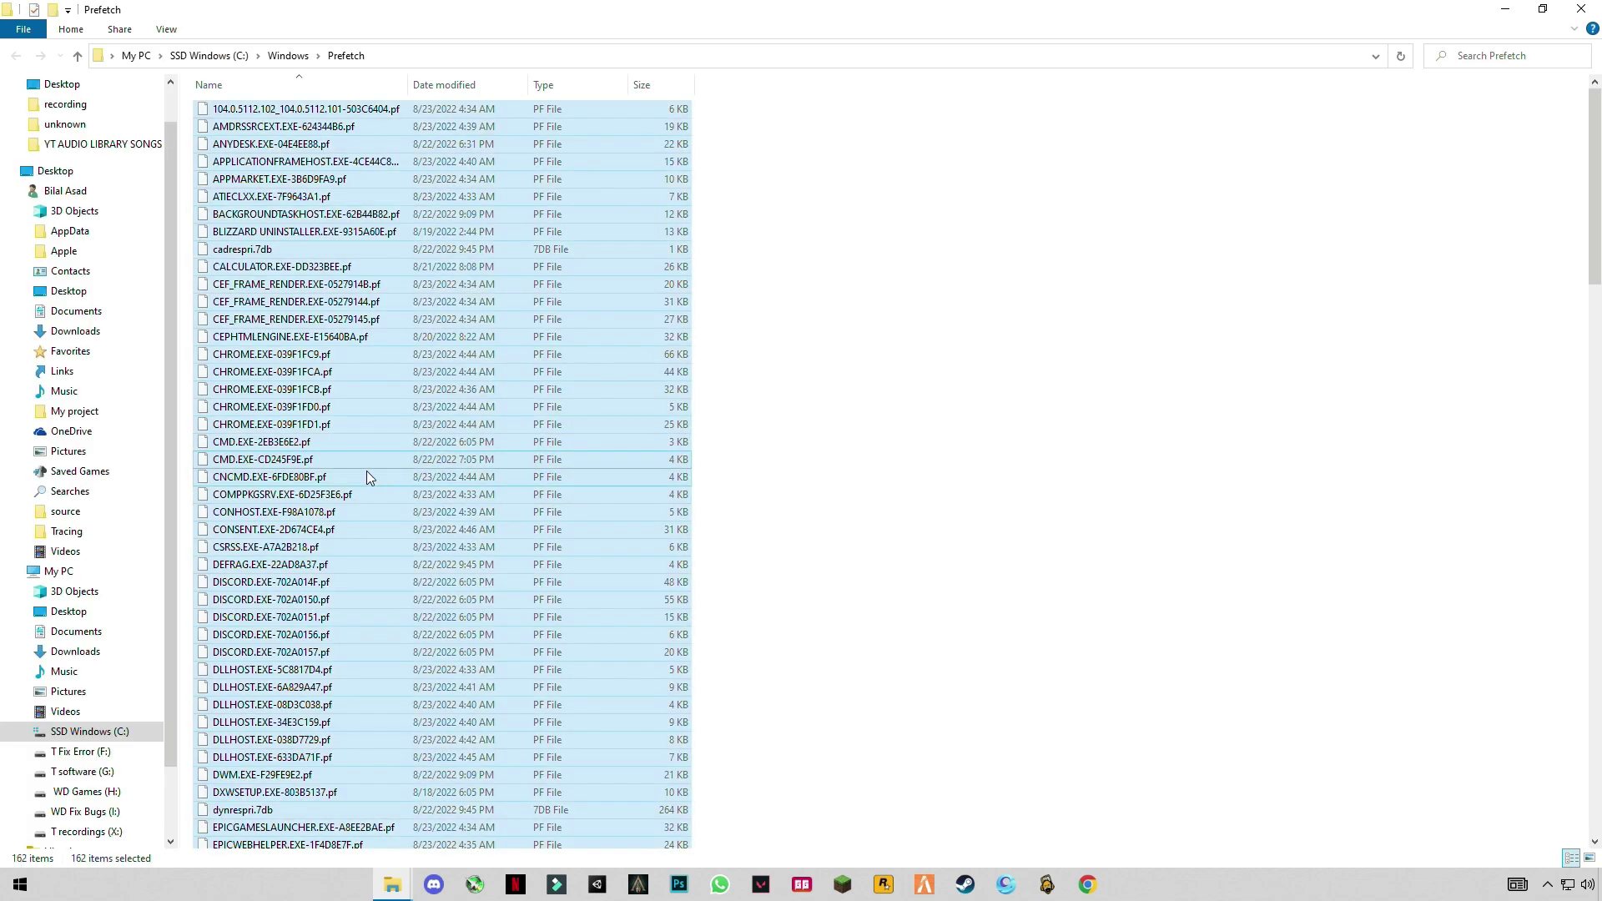
right_click(367, 472)
left_click(130, 683)
left_click(824, 389)
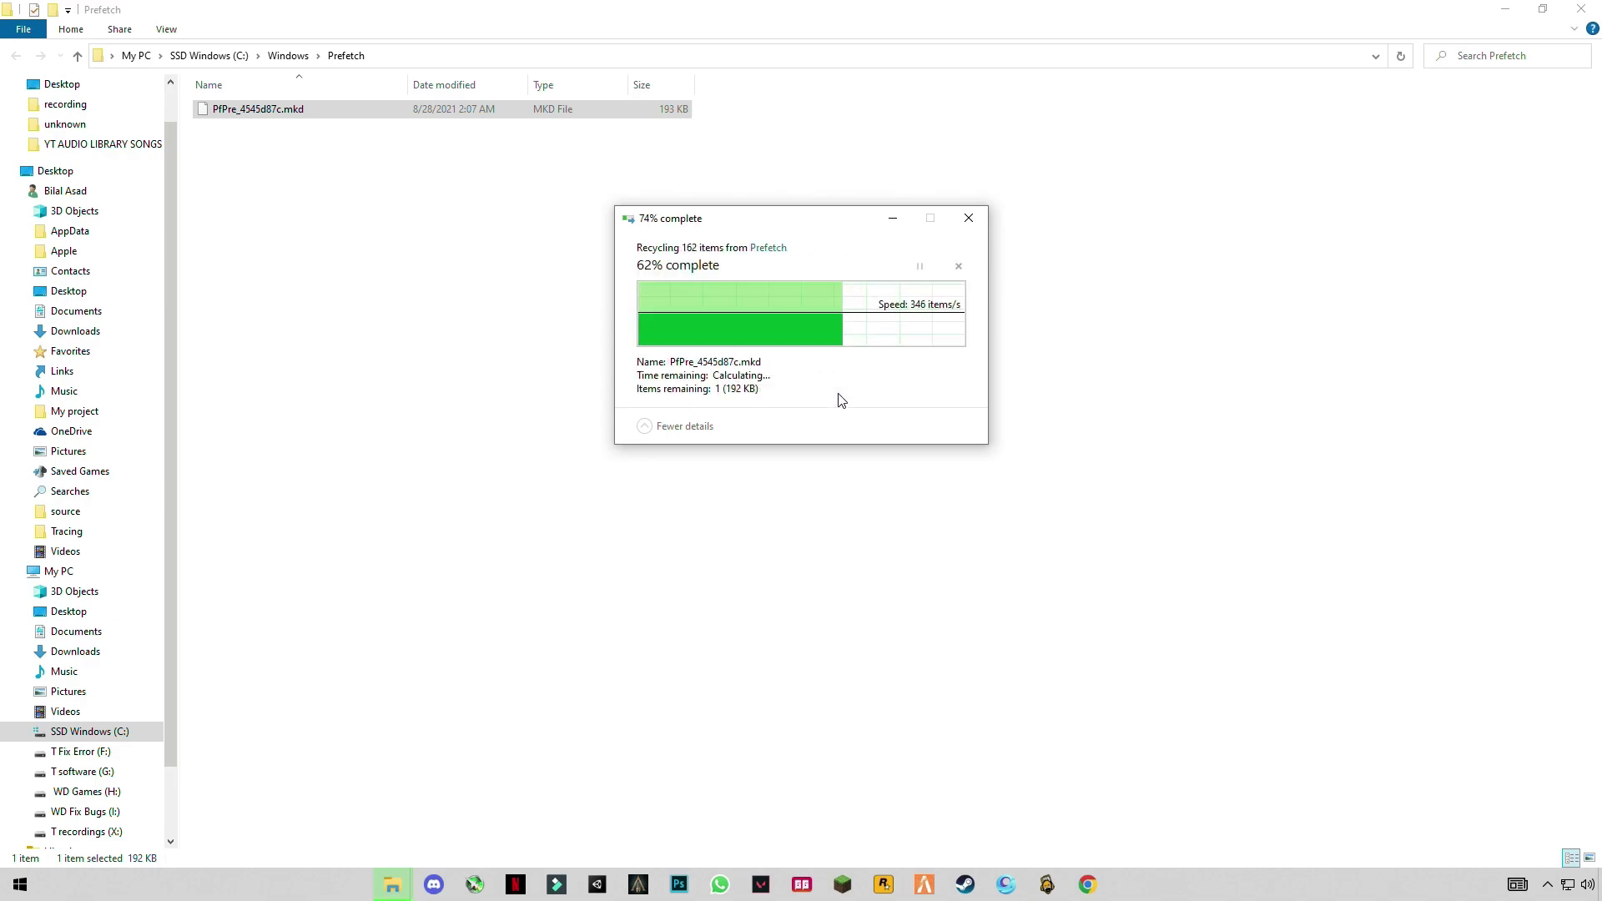
left_click(1581, 8)
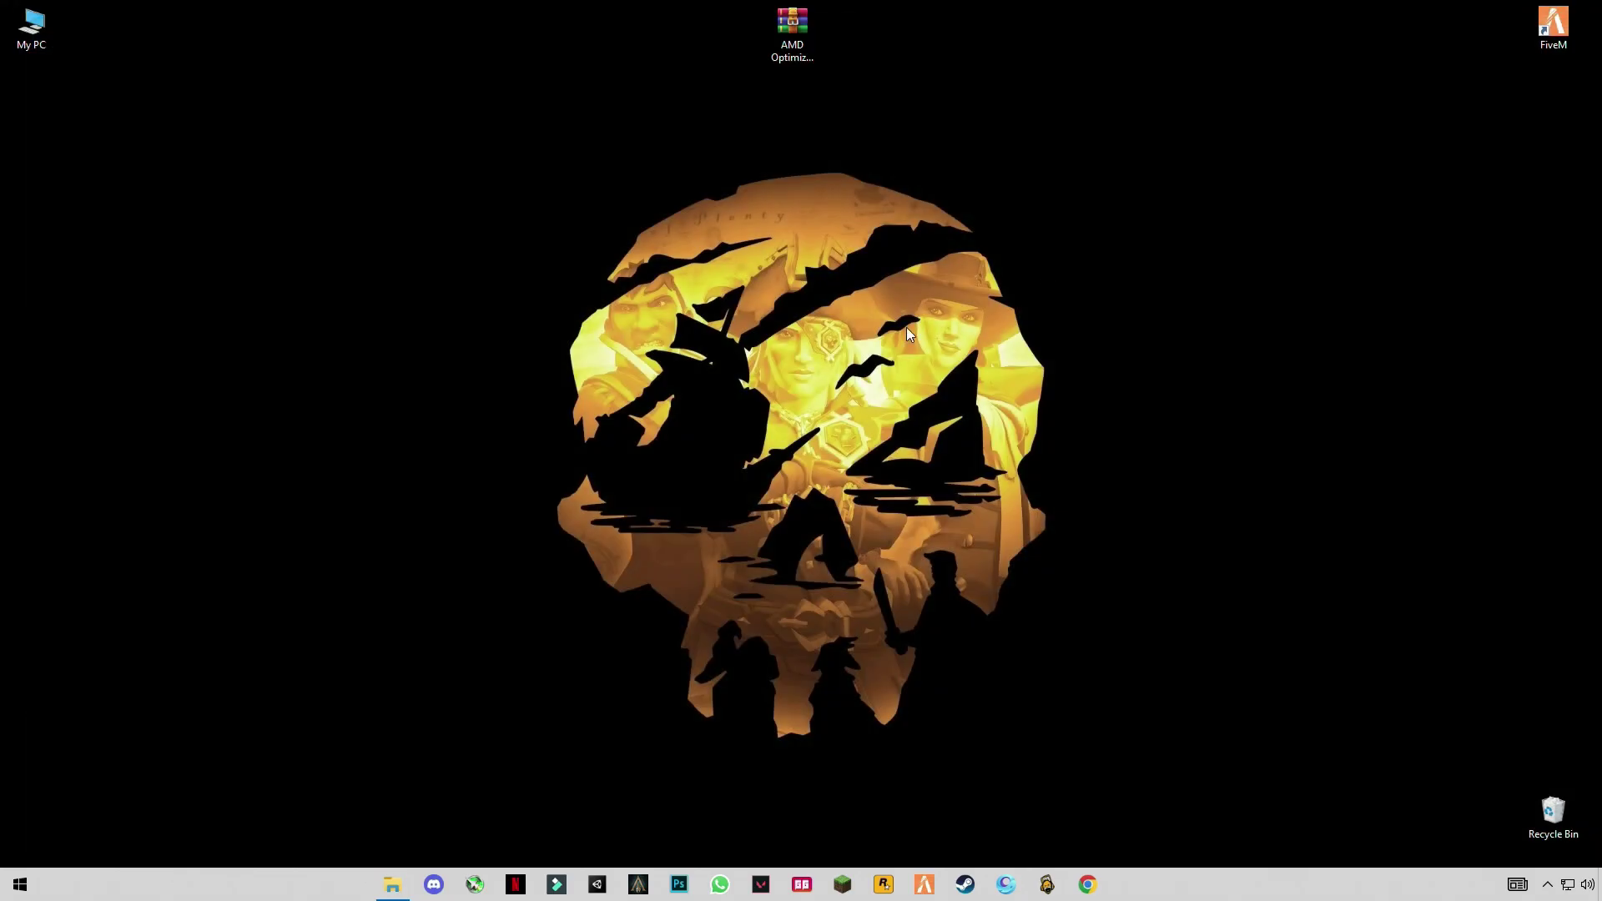
Open the Windows Temp folder with the Run command TEMP
key("super+r")
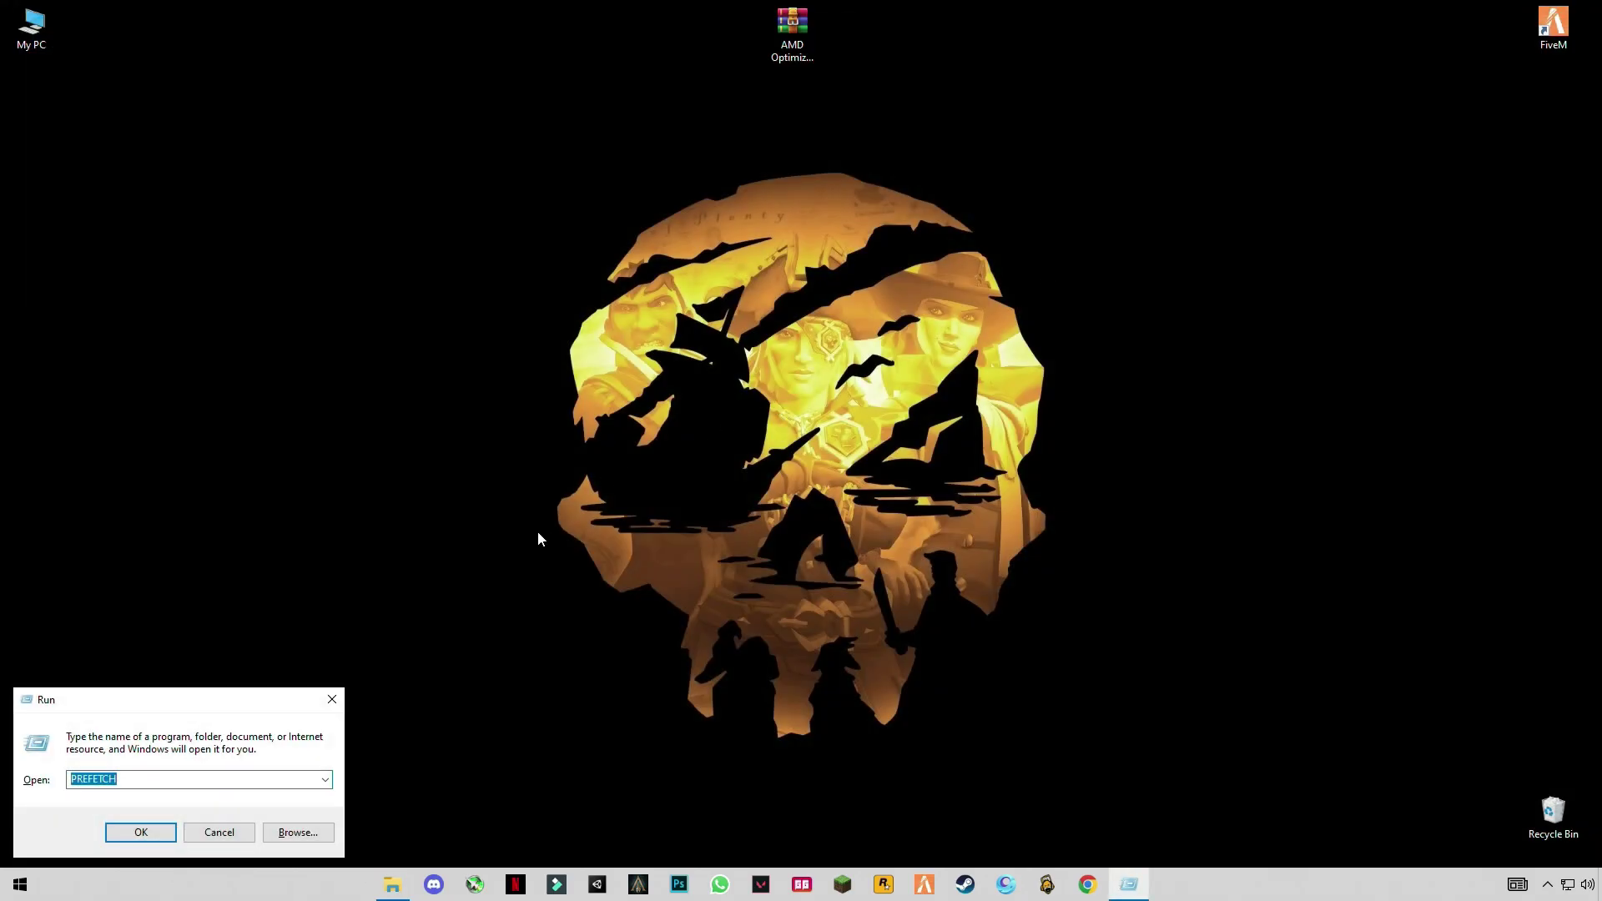
key("BackSpace")
type("TEM")
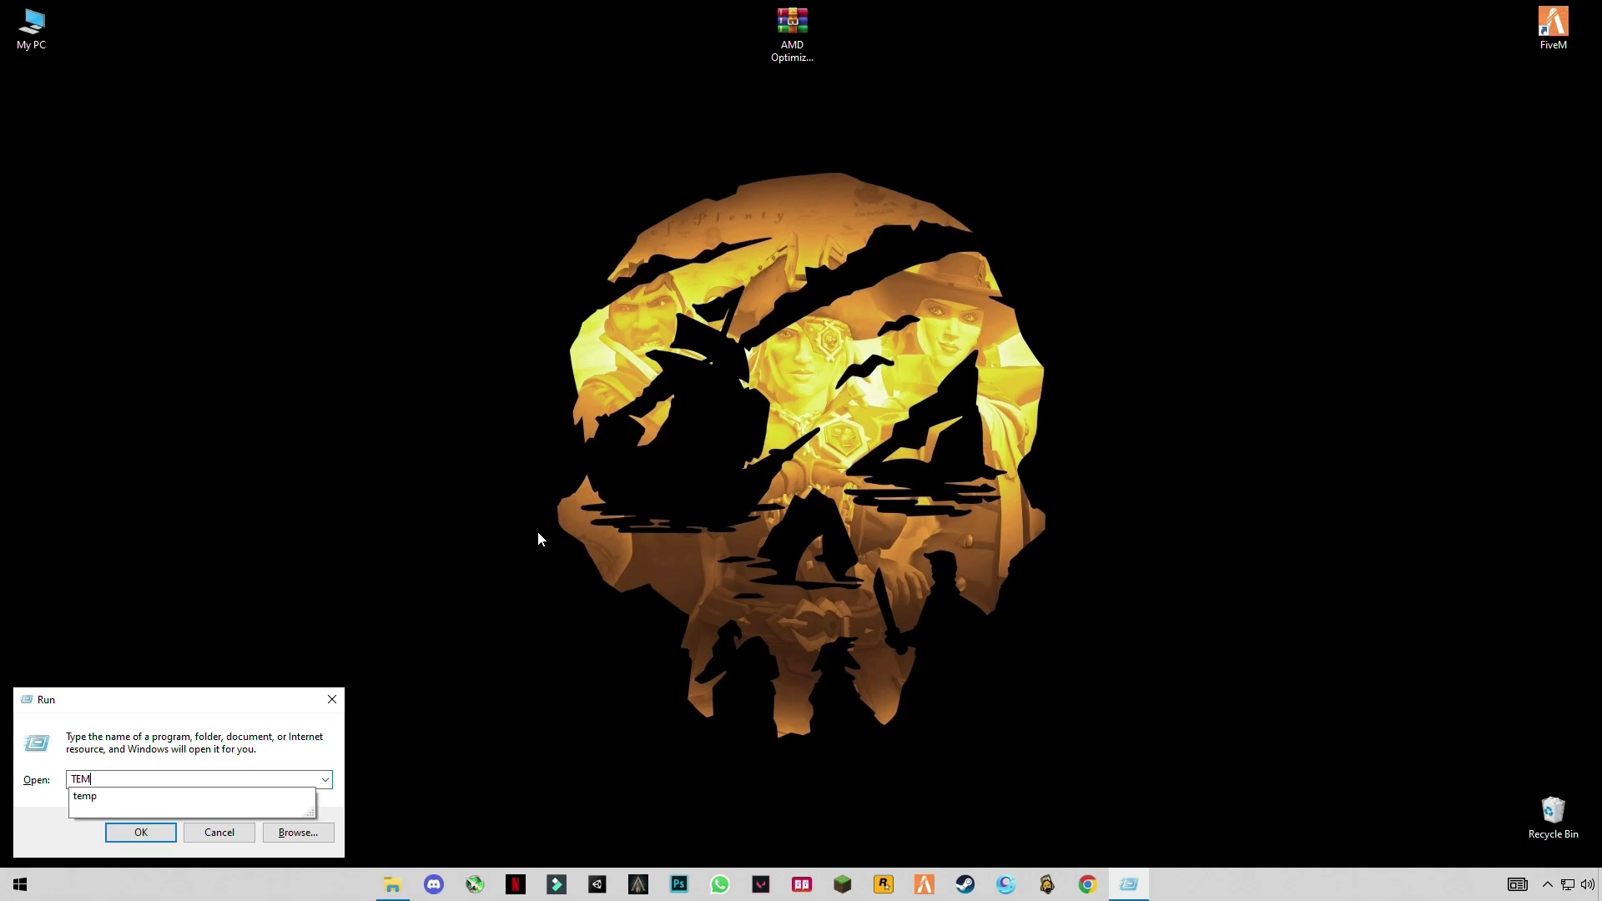
type("P")
key("Return")
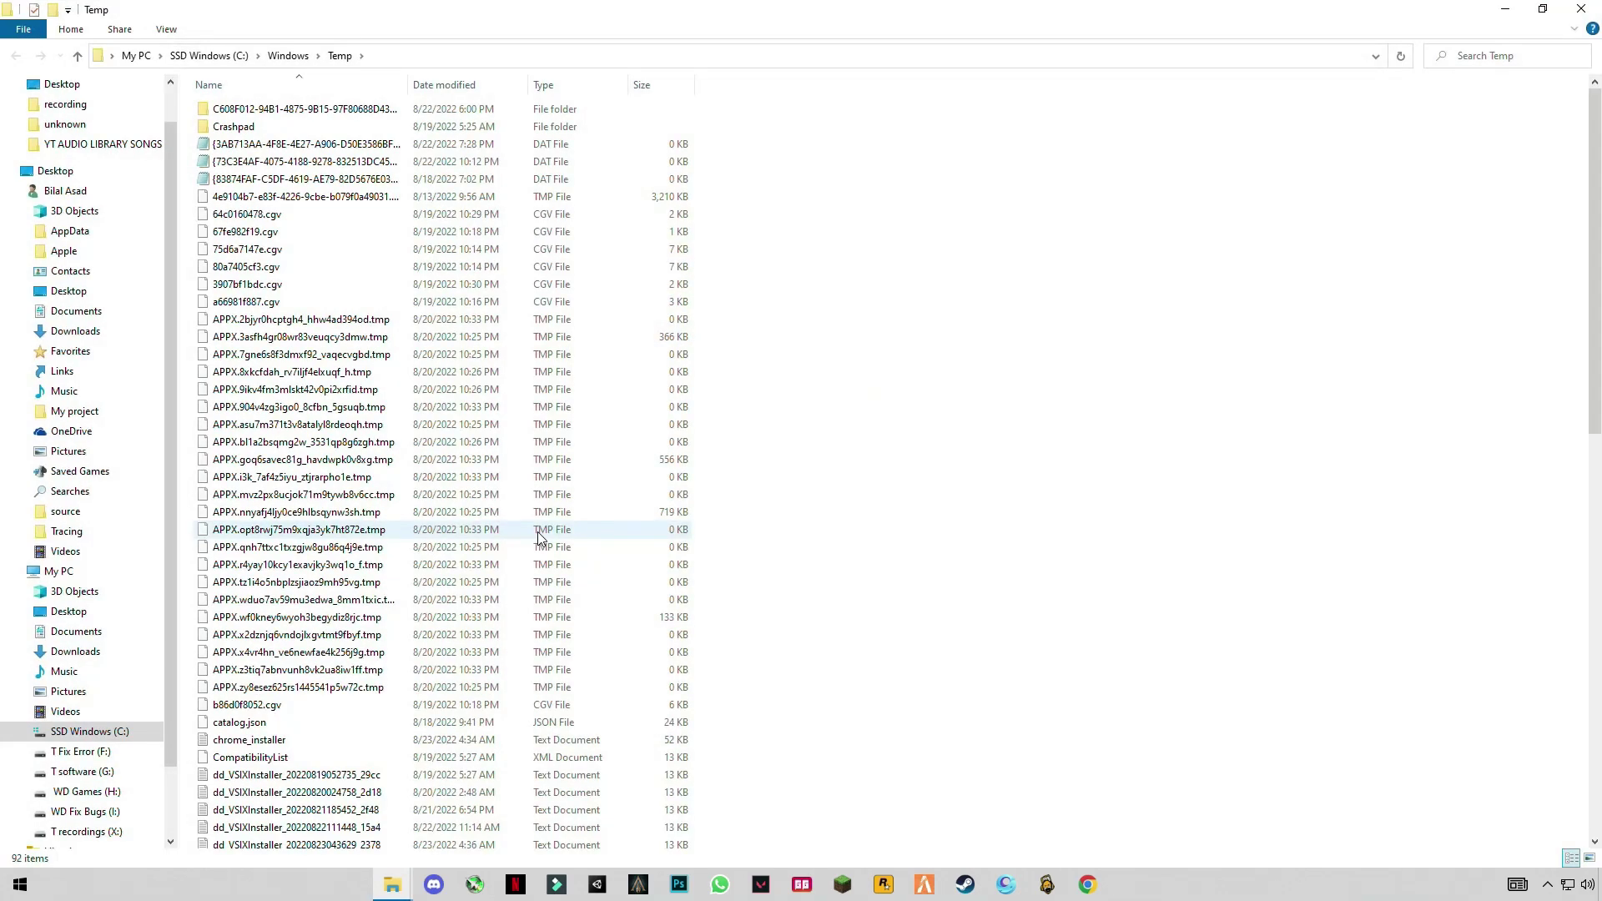
Delete everything in the Windows Temp folder, skipping all files in use, and close the folder window
left_click(538, 532)
key("ctrl+a")
right_click(537, 533)
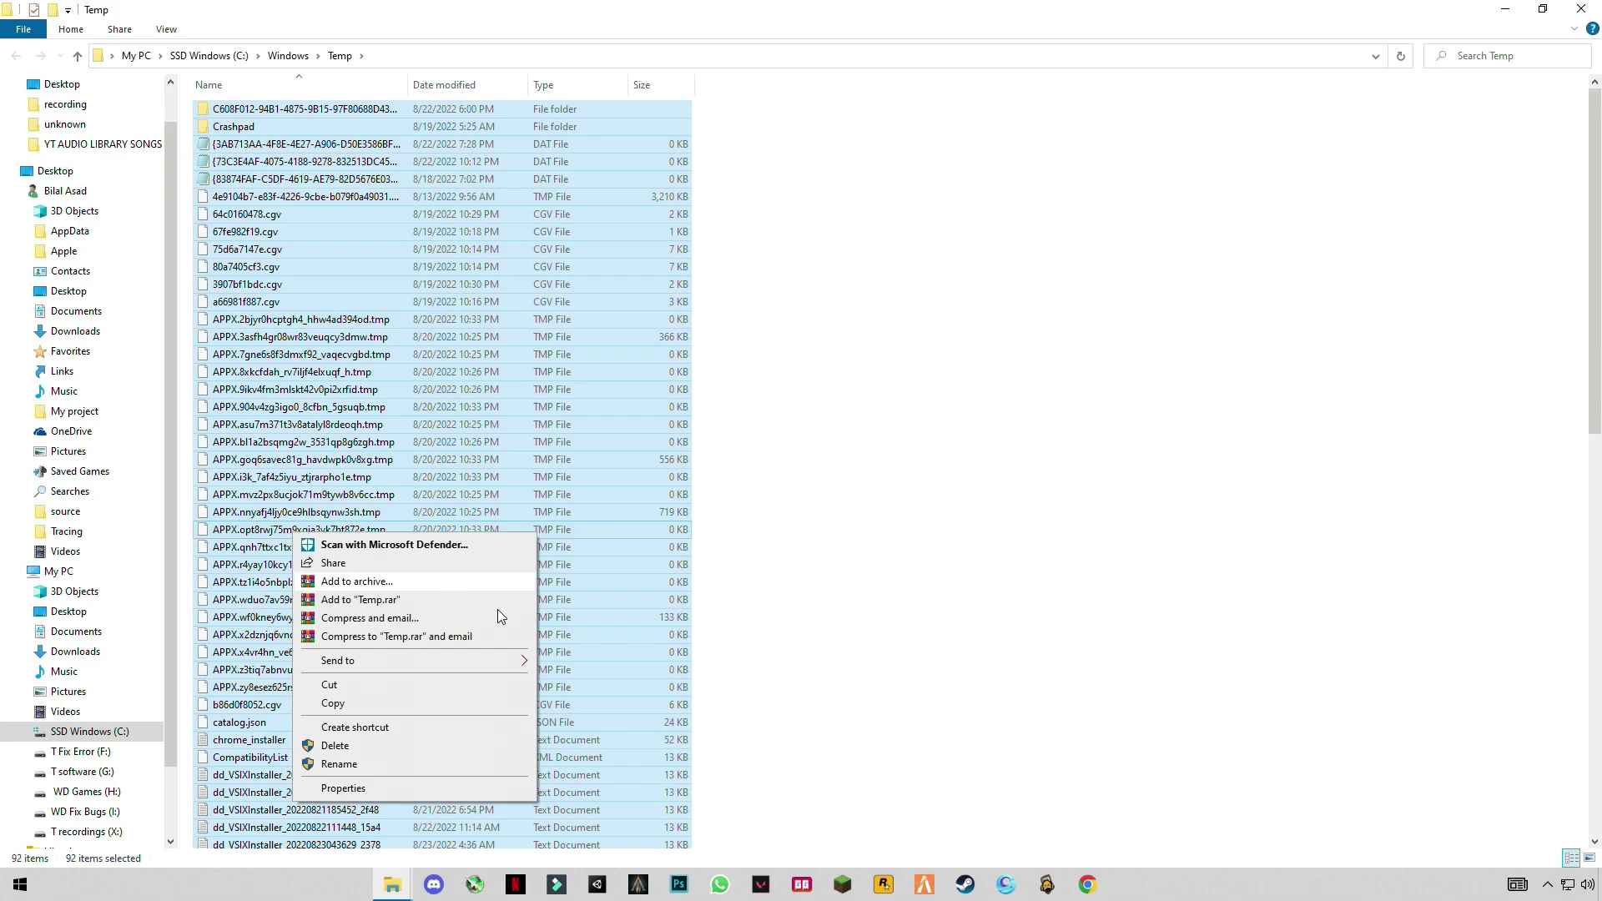
left_click(332, 746)
left_click(754, 362)
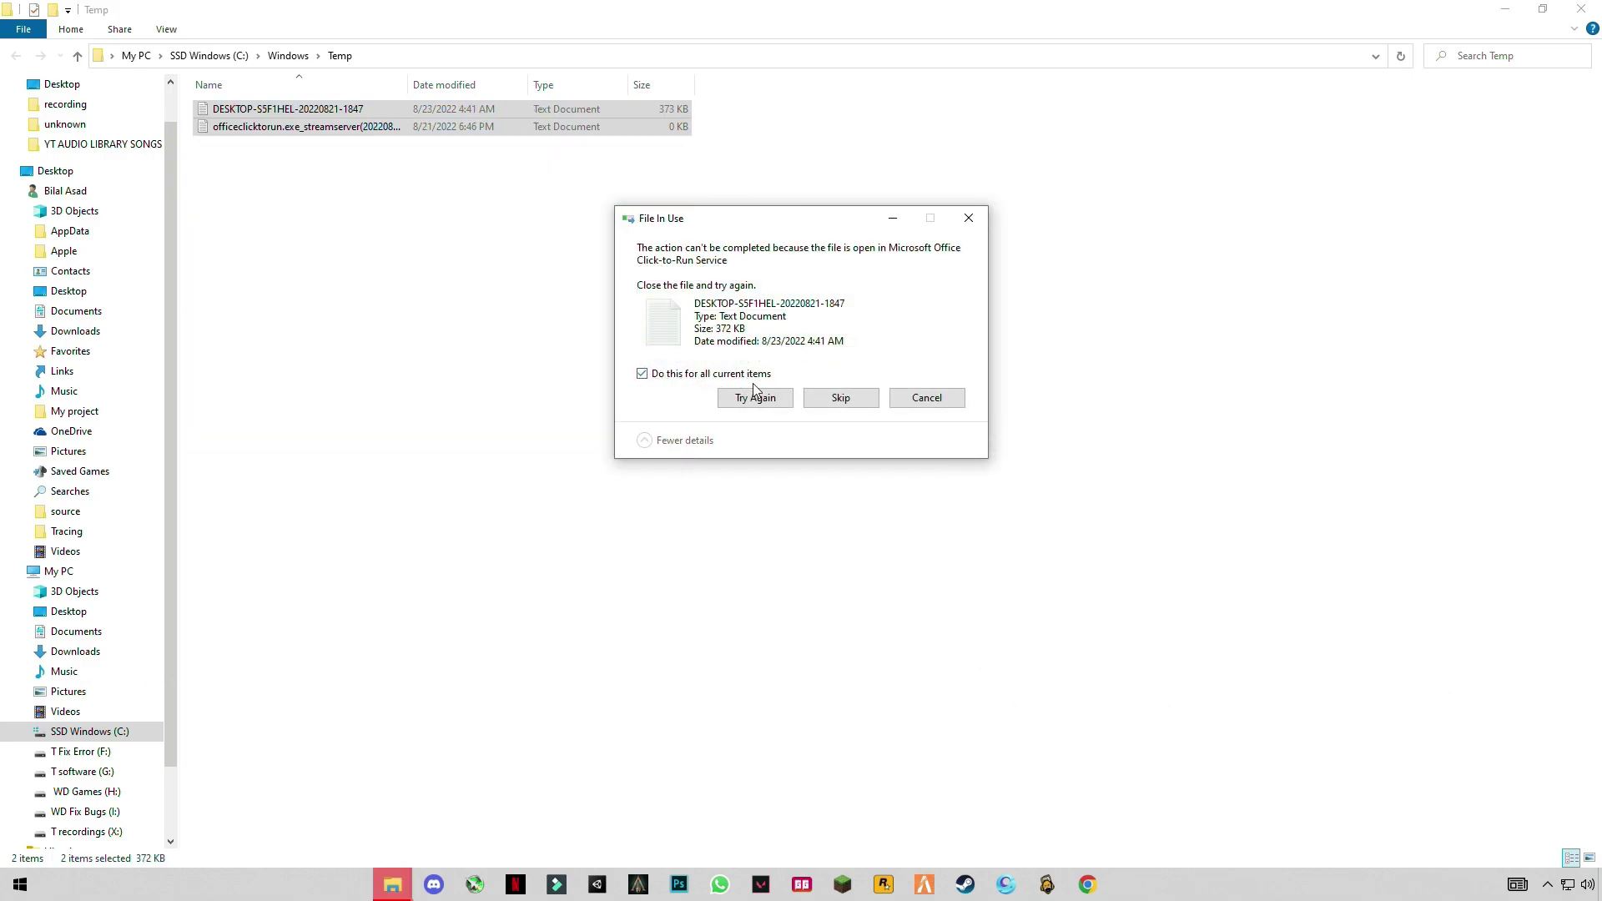
left_click(841, 397)
left_click(1582, 8)
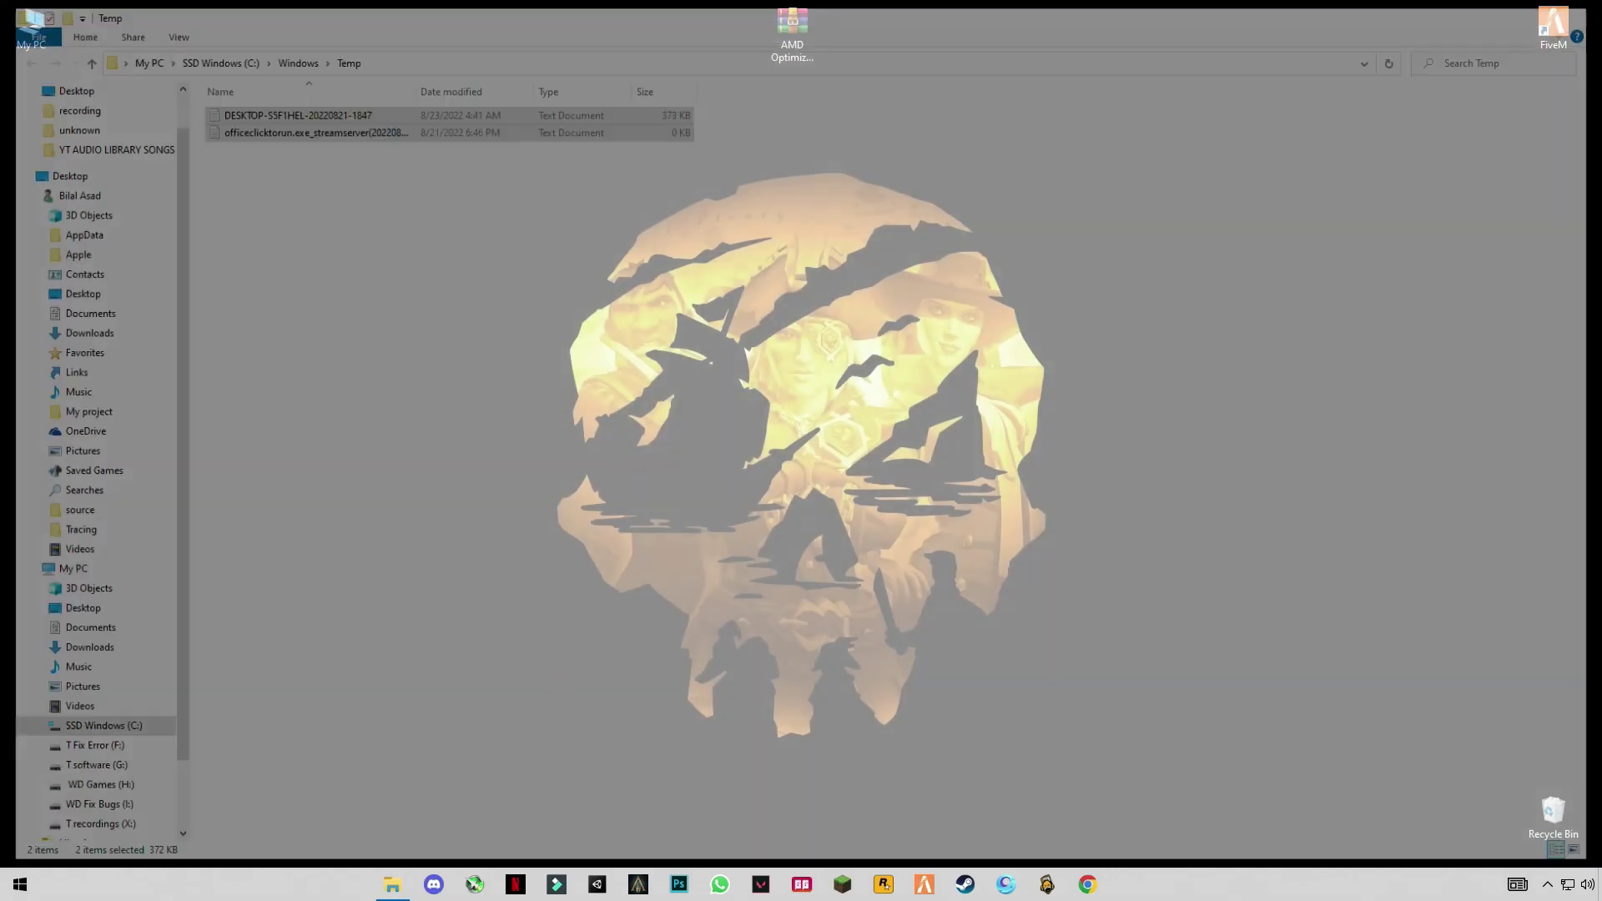
Open the user account's local Temp folder with the Run command %TEMP%
key("super+r")
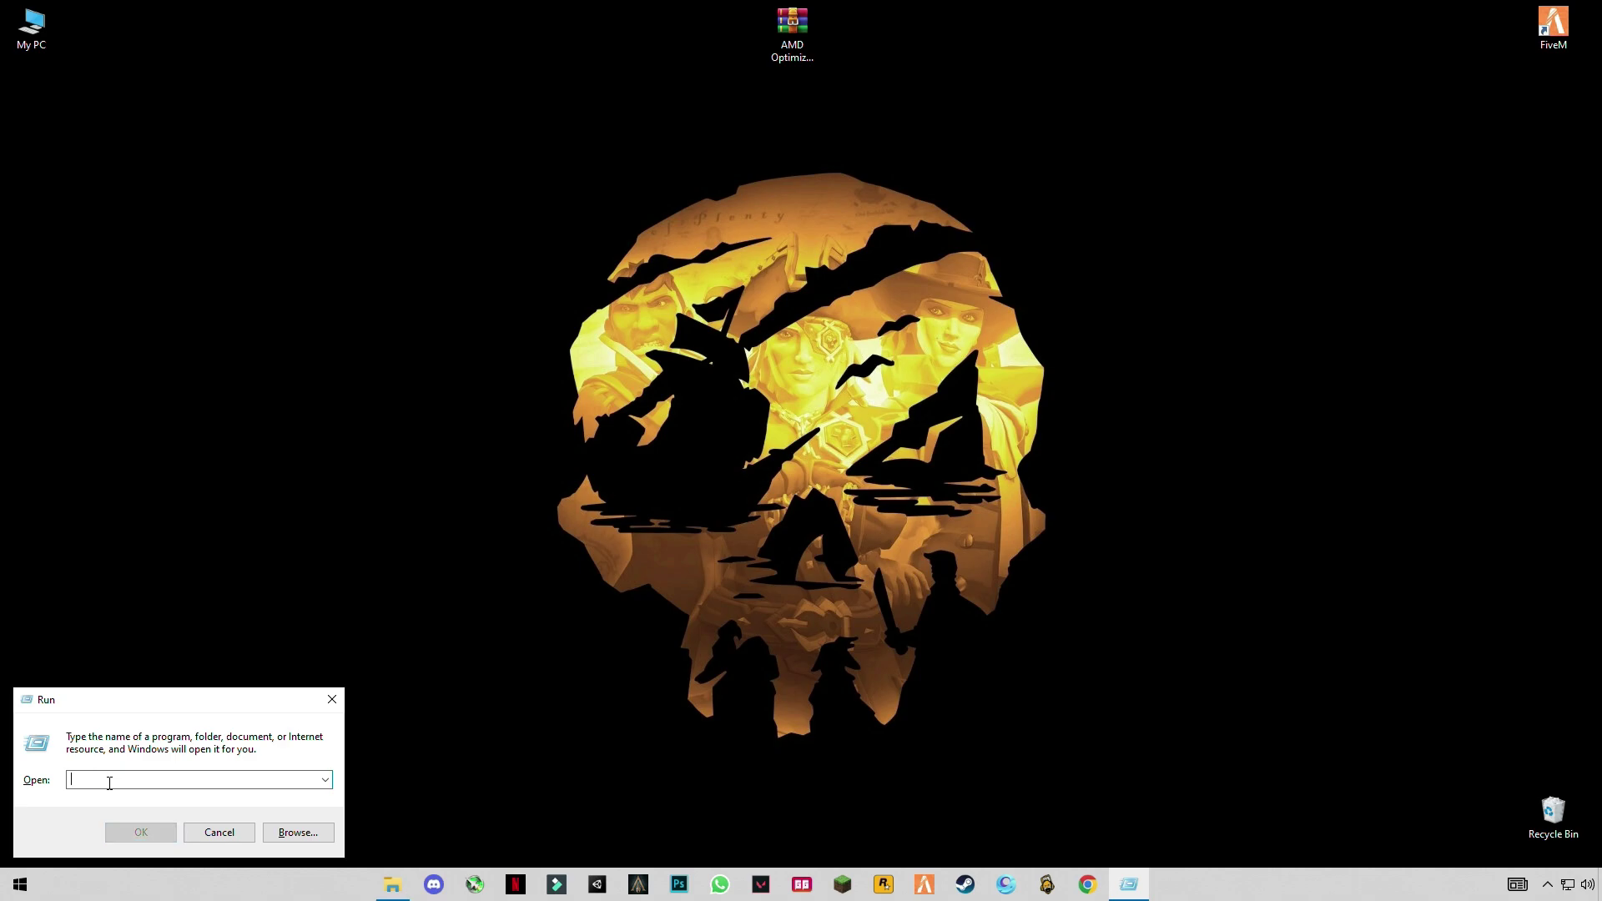
type("%TE")
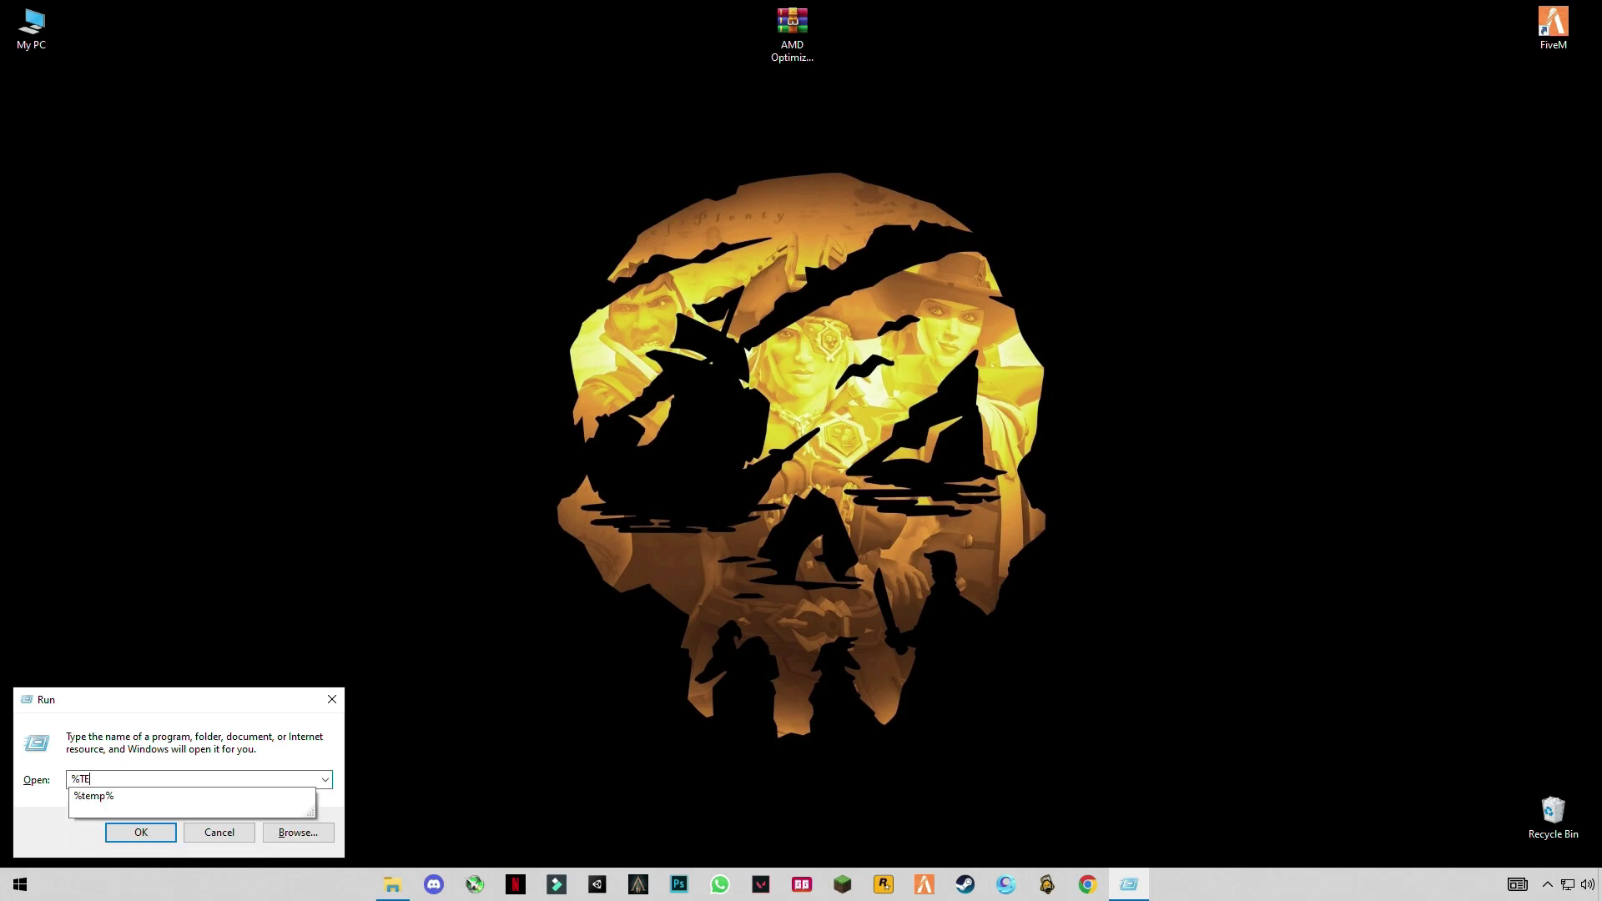
type("MP%")
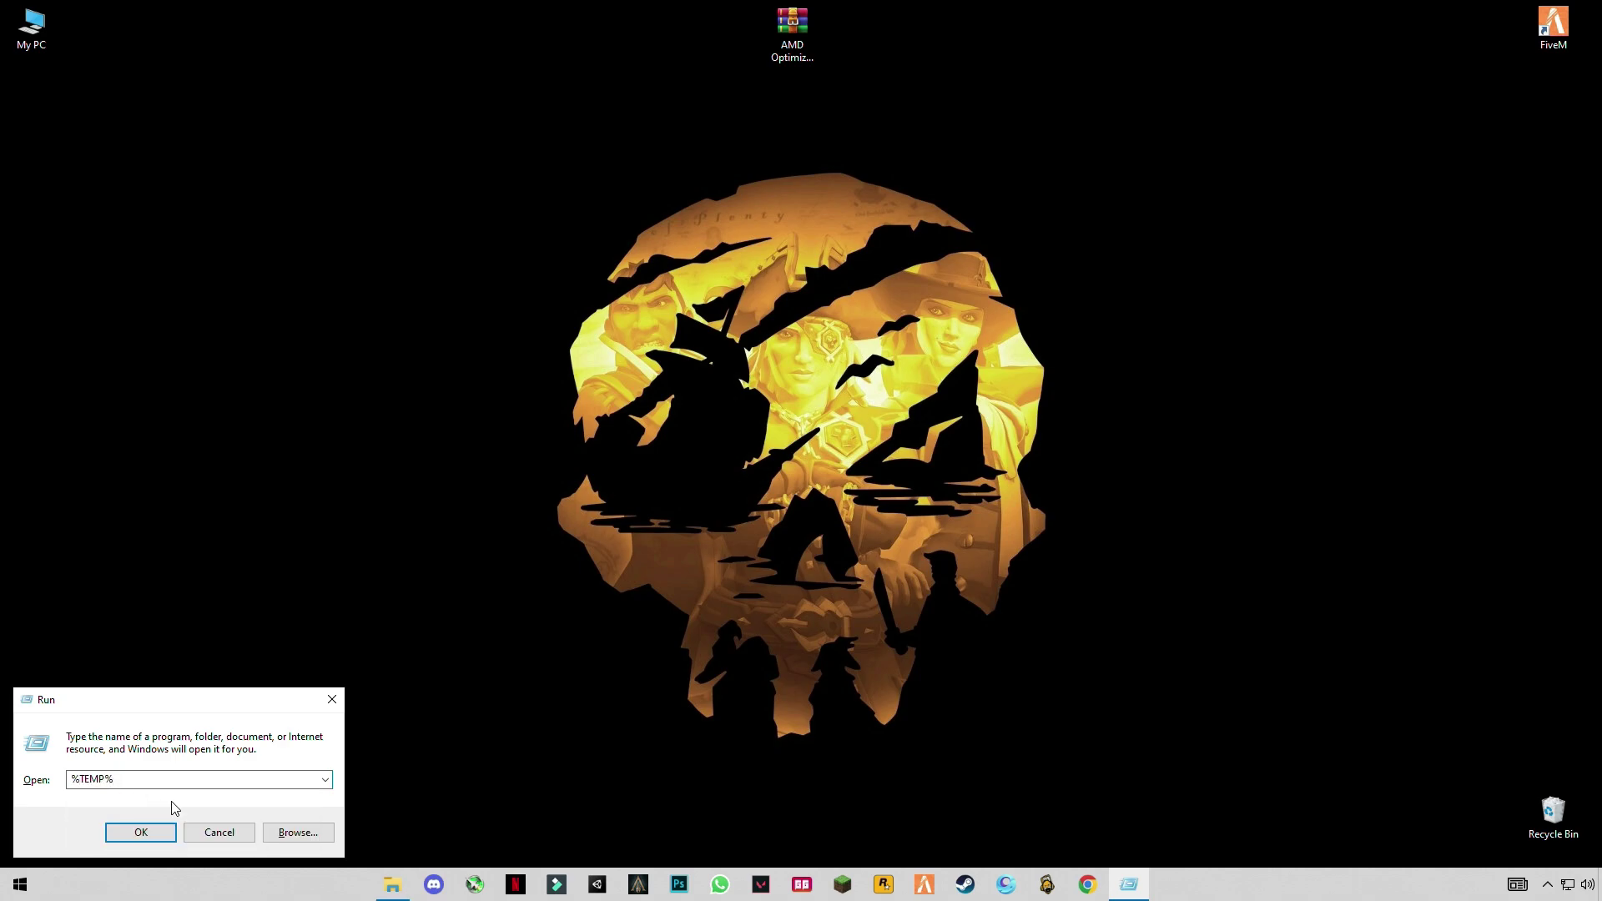
left_click(140, 832)
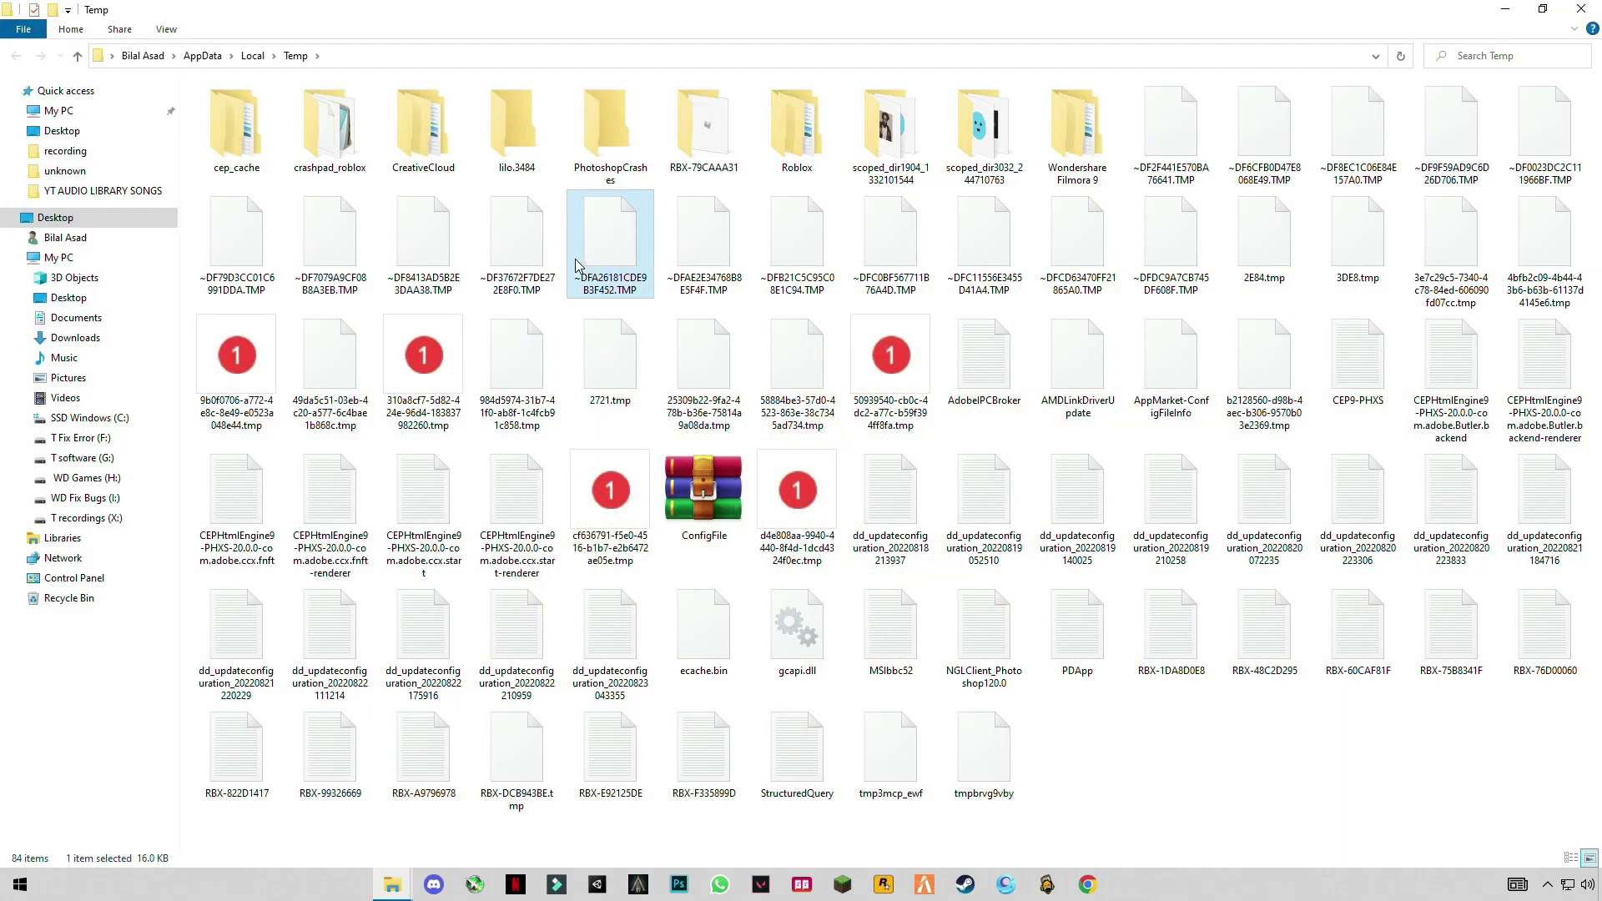
Delete everything in the local AppData Temp folder, skipping files in use, and close the folder window
key("ctrl+a")
right_click(574, 259)
left_click(429, 501)
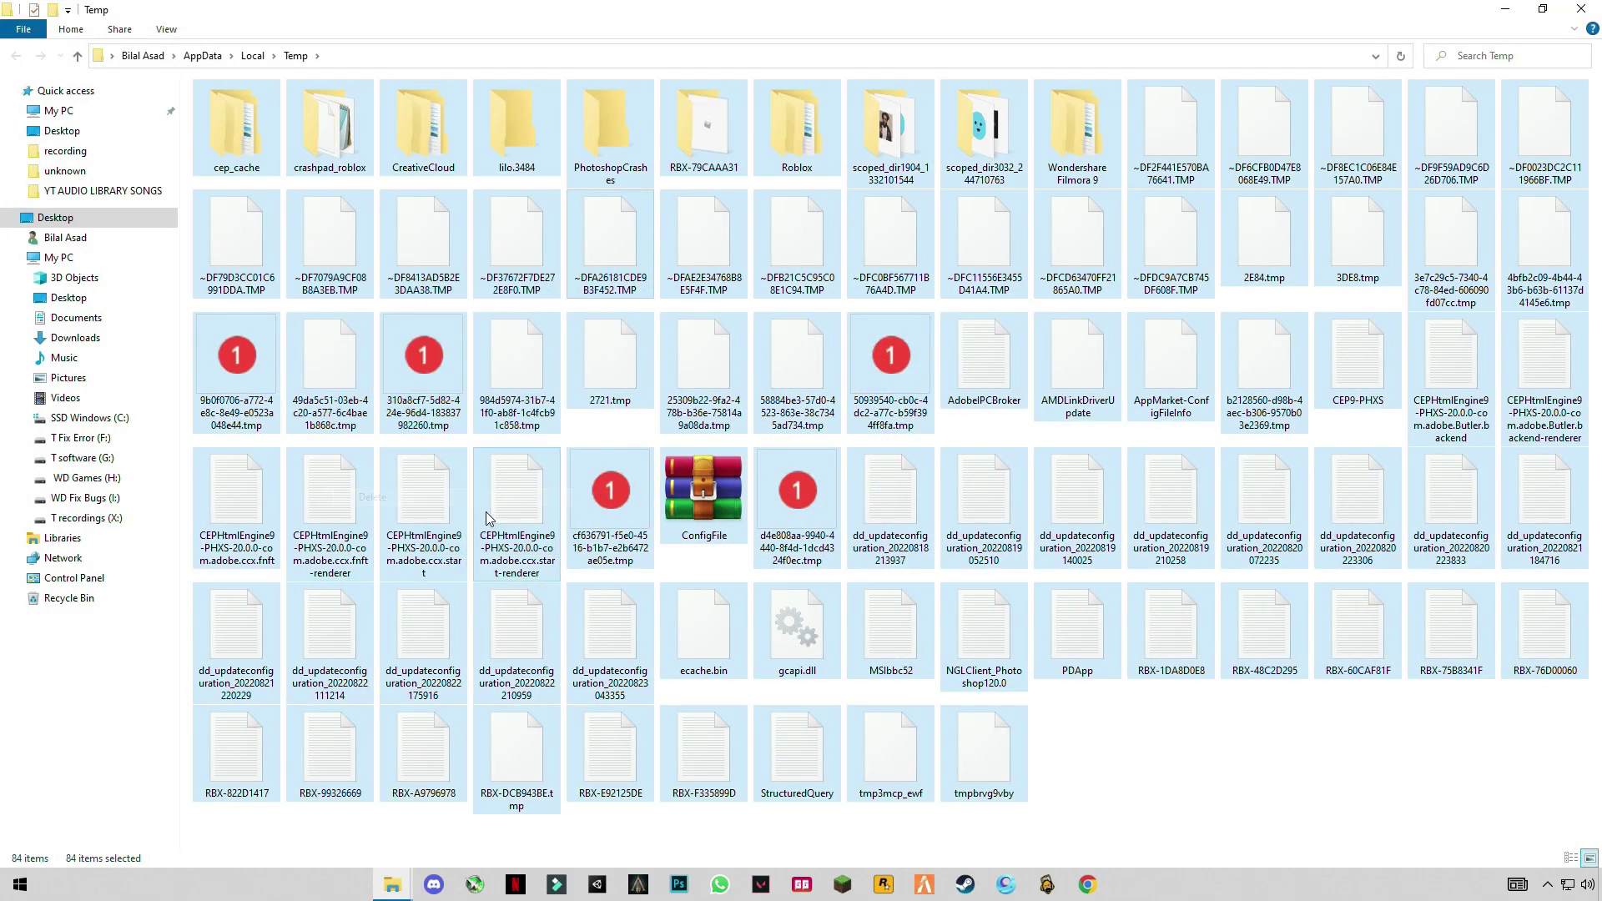
key("Delete")
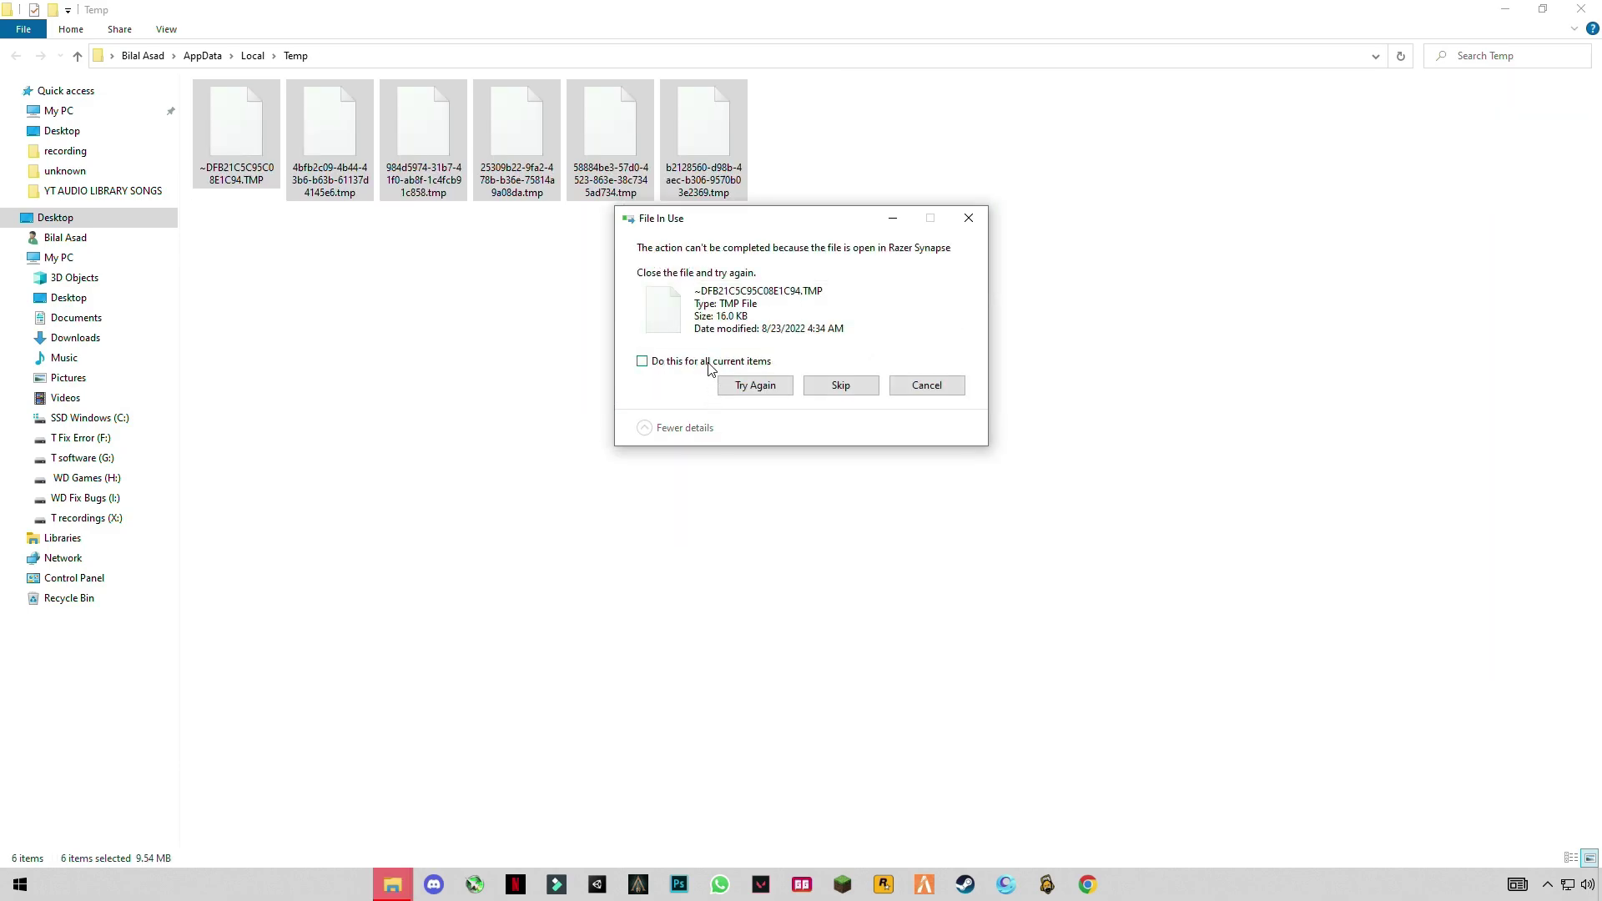
left_click(823, 393)
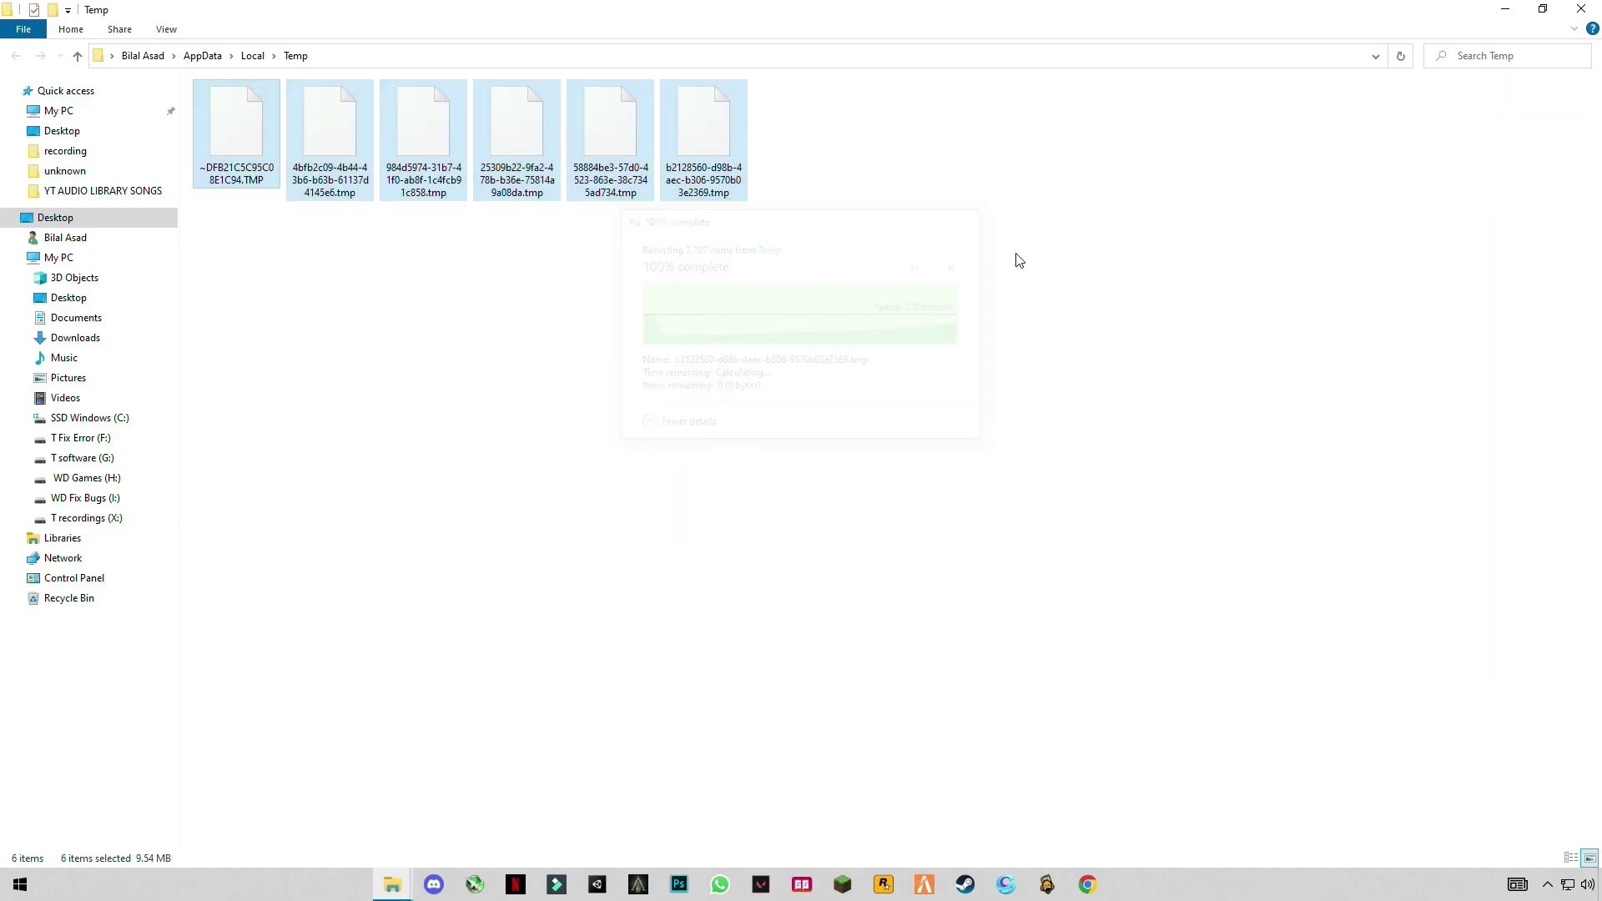
left_click(1581, 8)
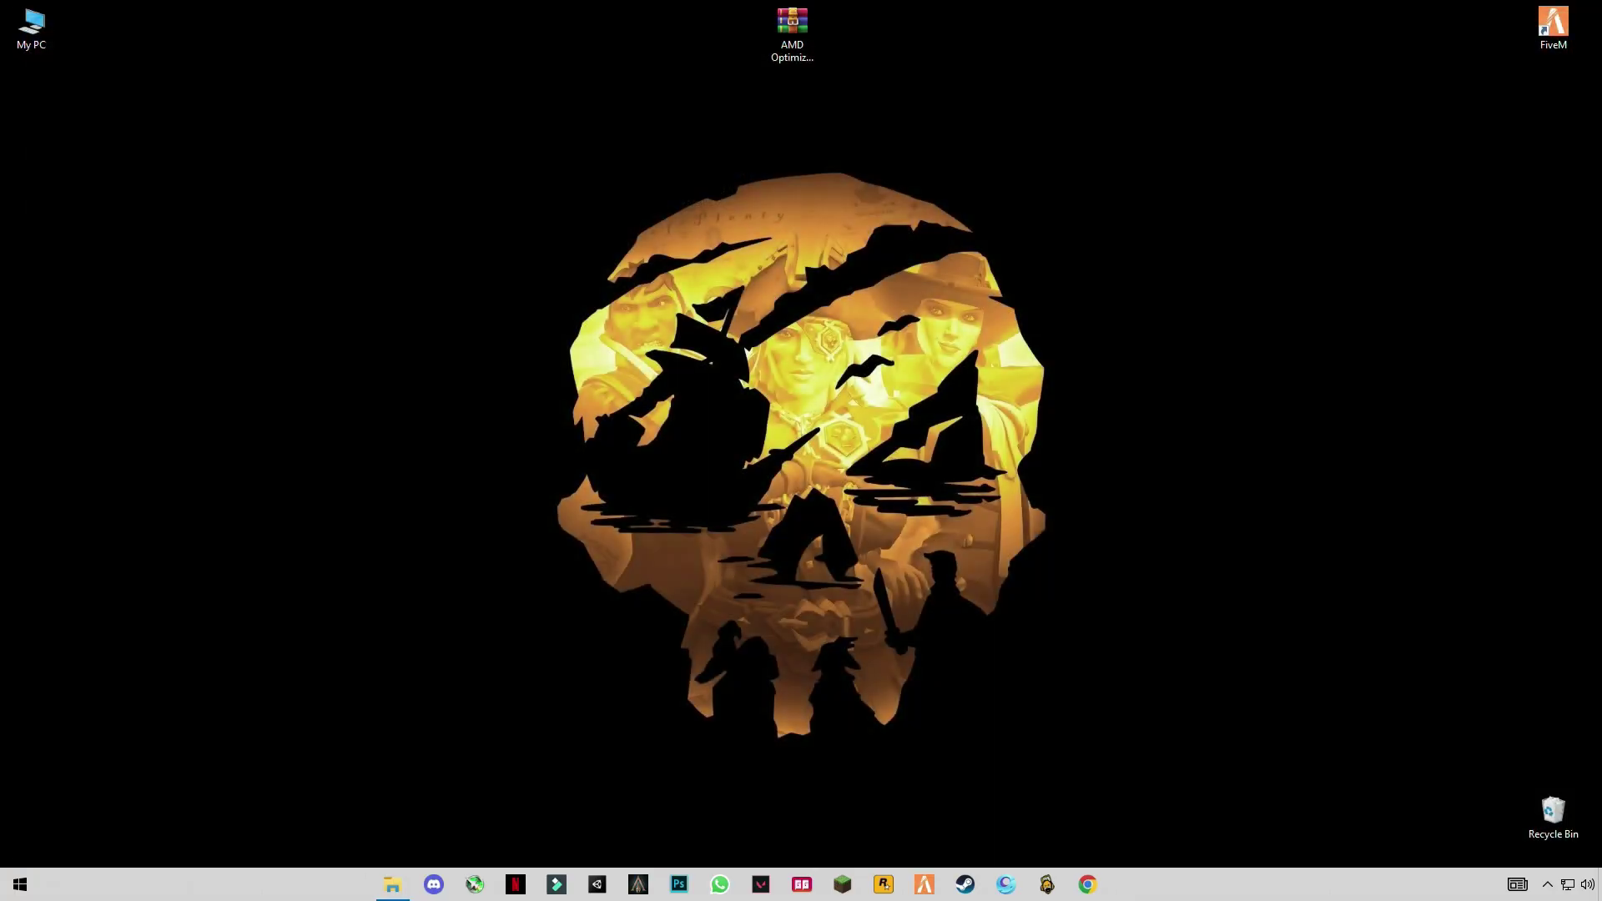
Empty the Recycle Bin and confirm the permanent deletion of its items
right_click(1548, 805)
left_click(1425, 712)
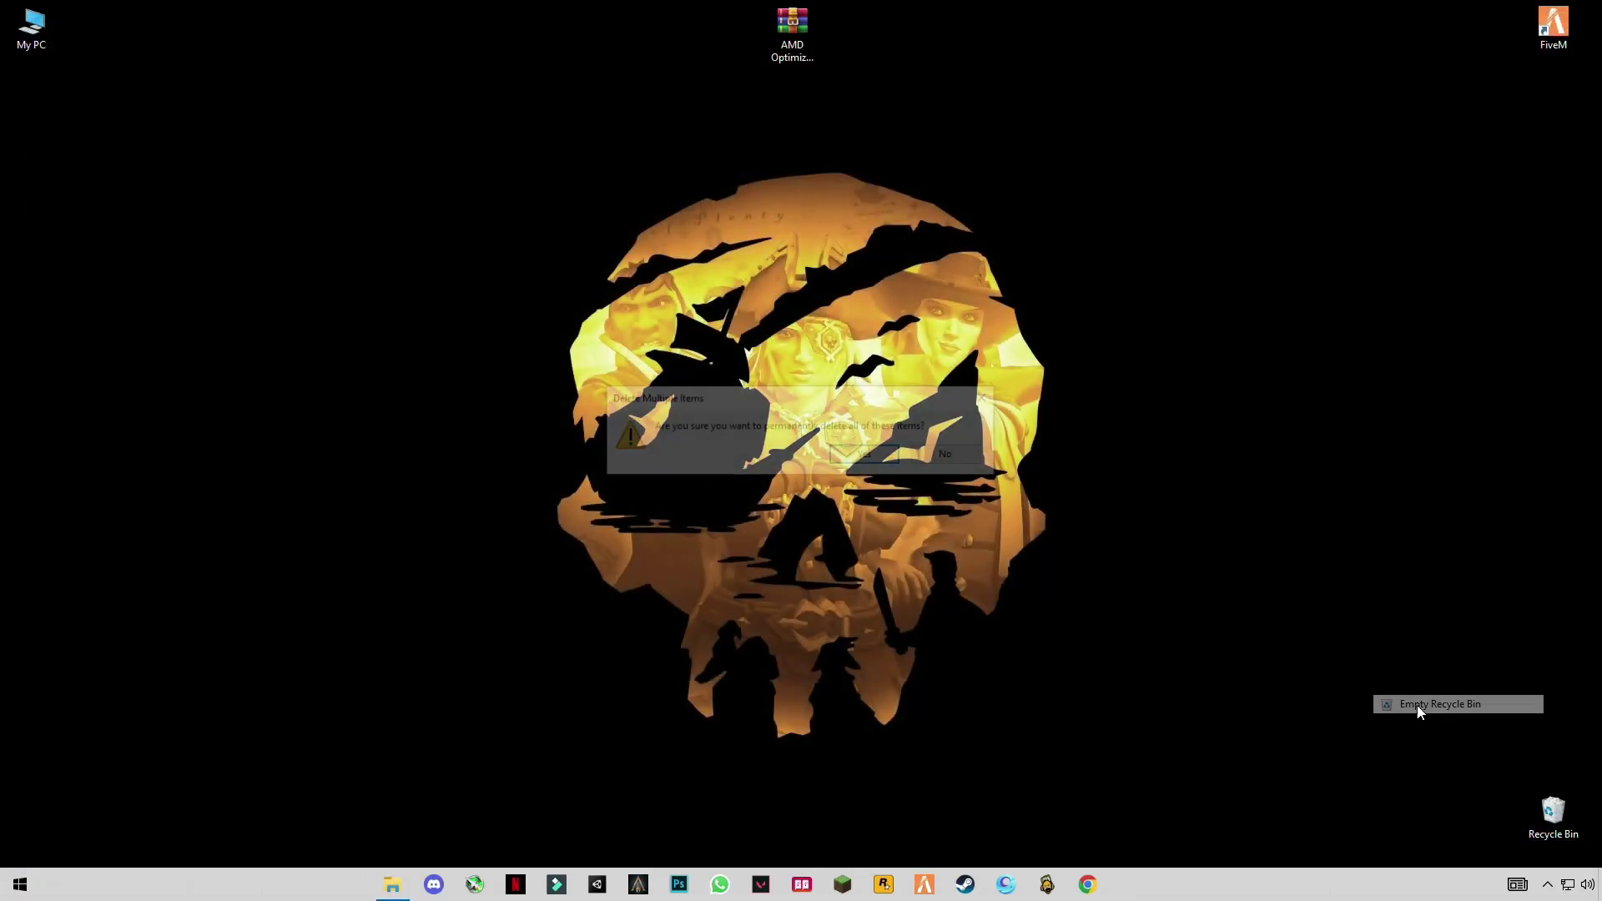
left_click(895, 463)
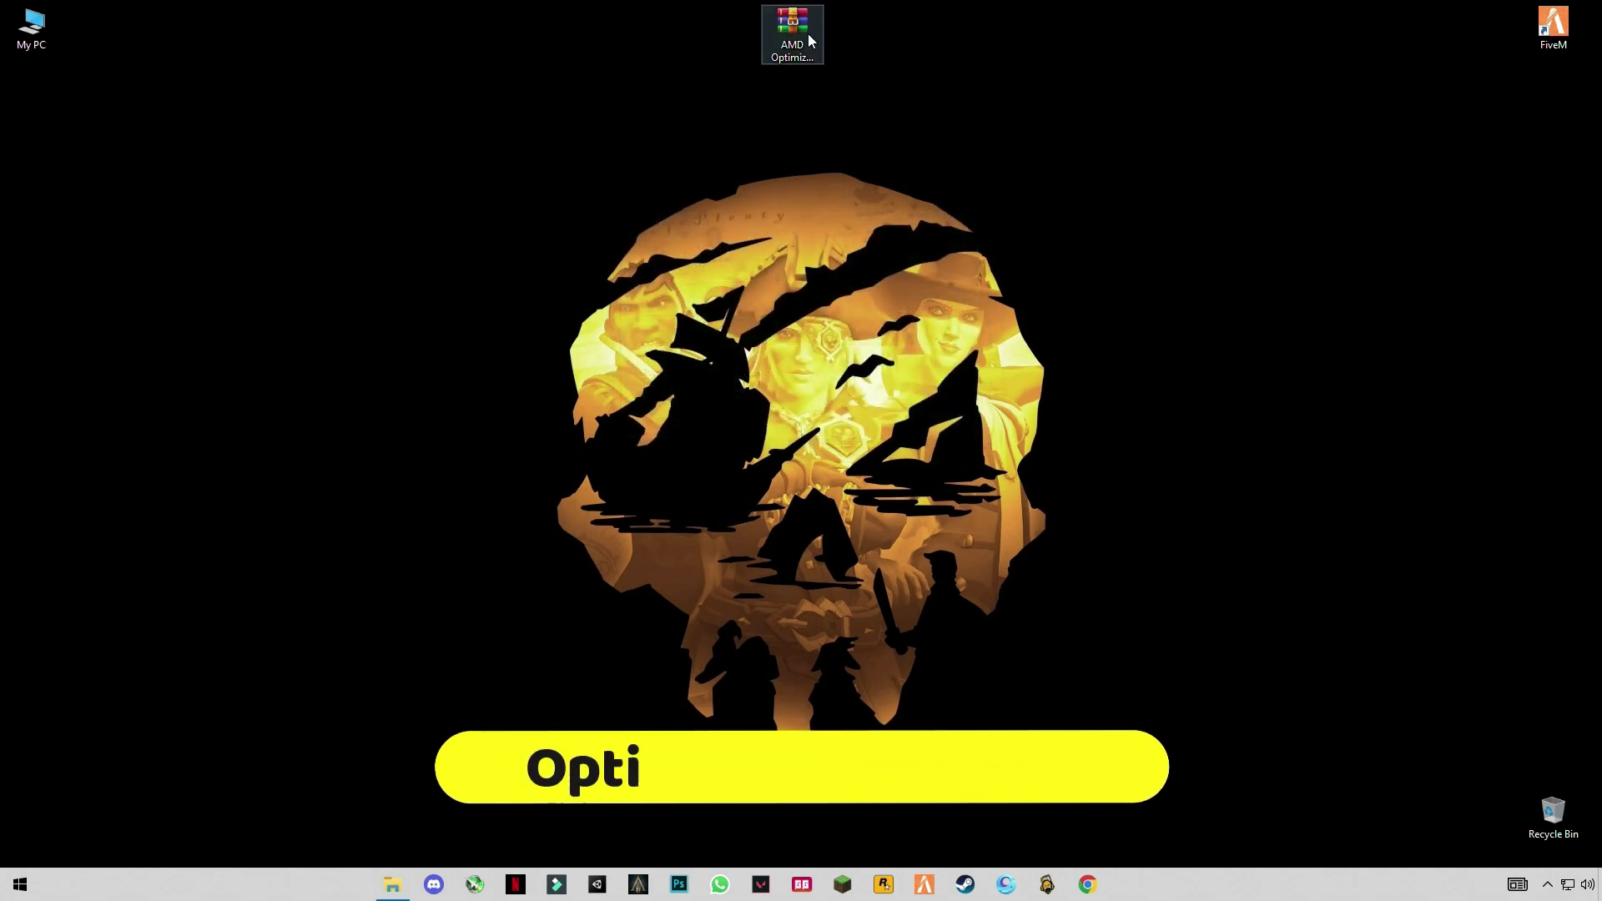
Extract the AMD Optimized Pack archive directly onto the desktop
left_click(780, 32)
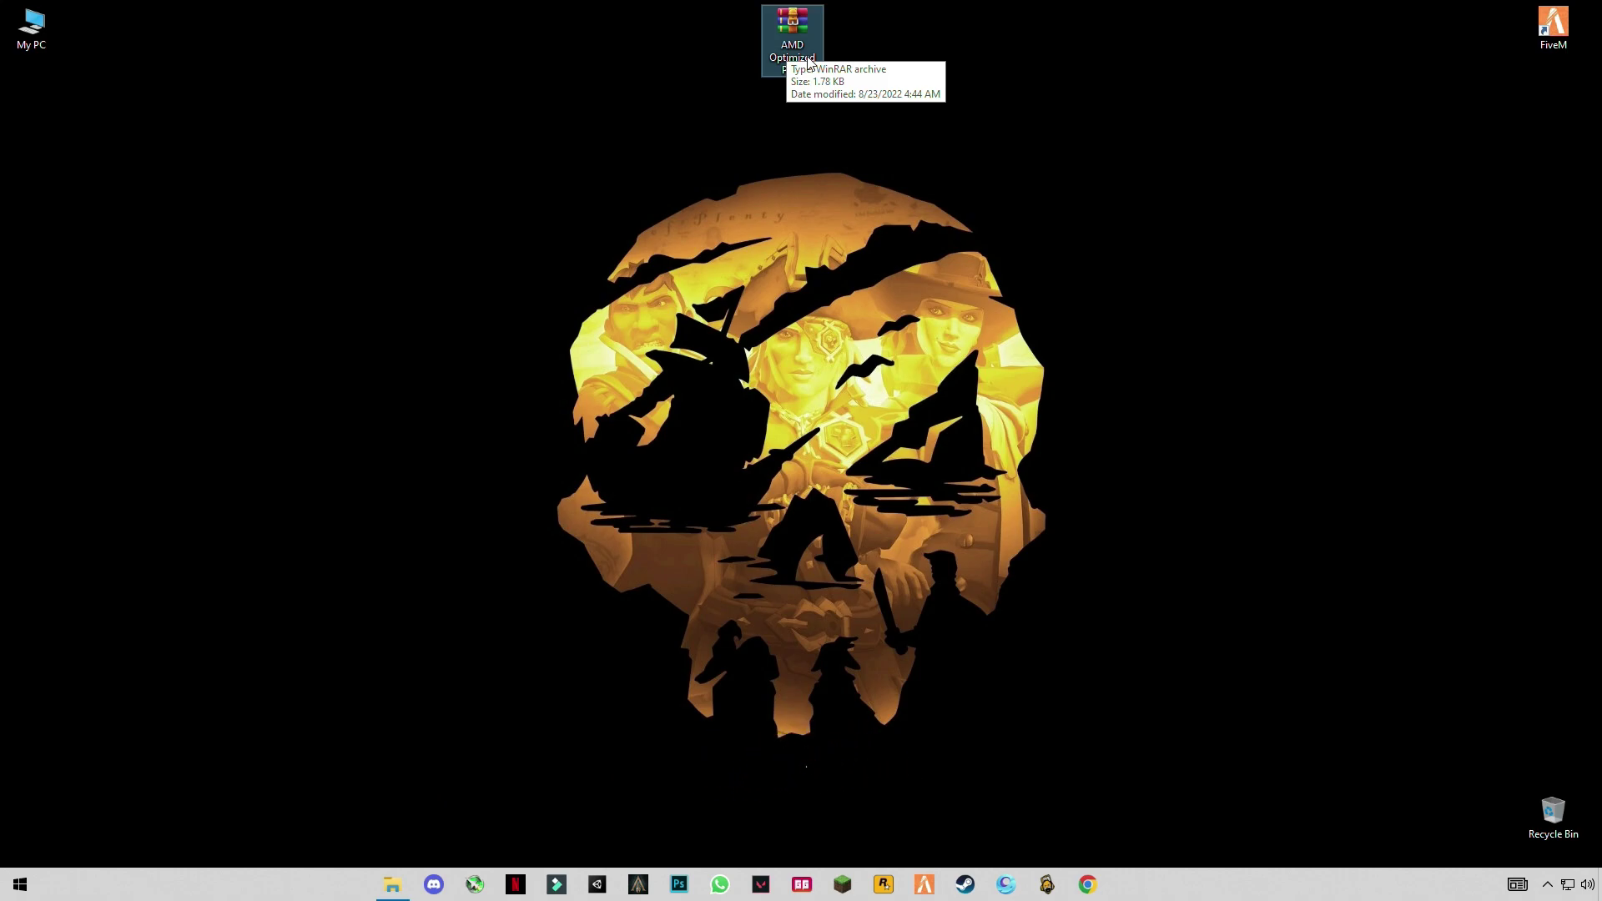
right_click(808, 60)
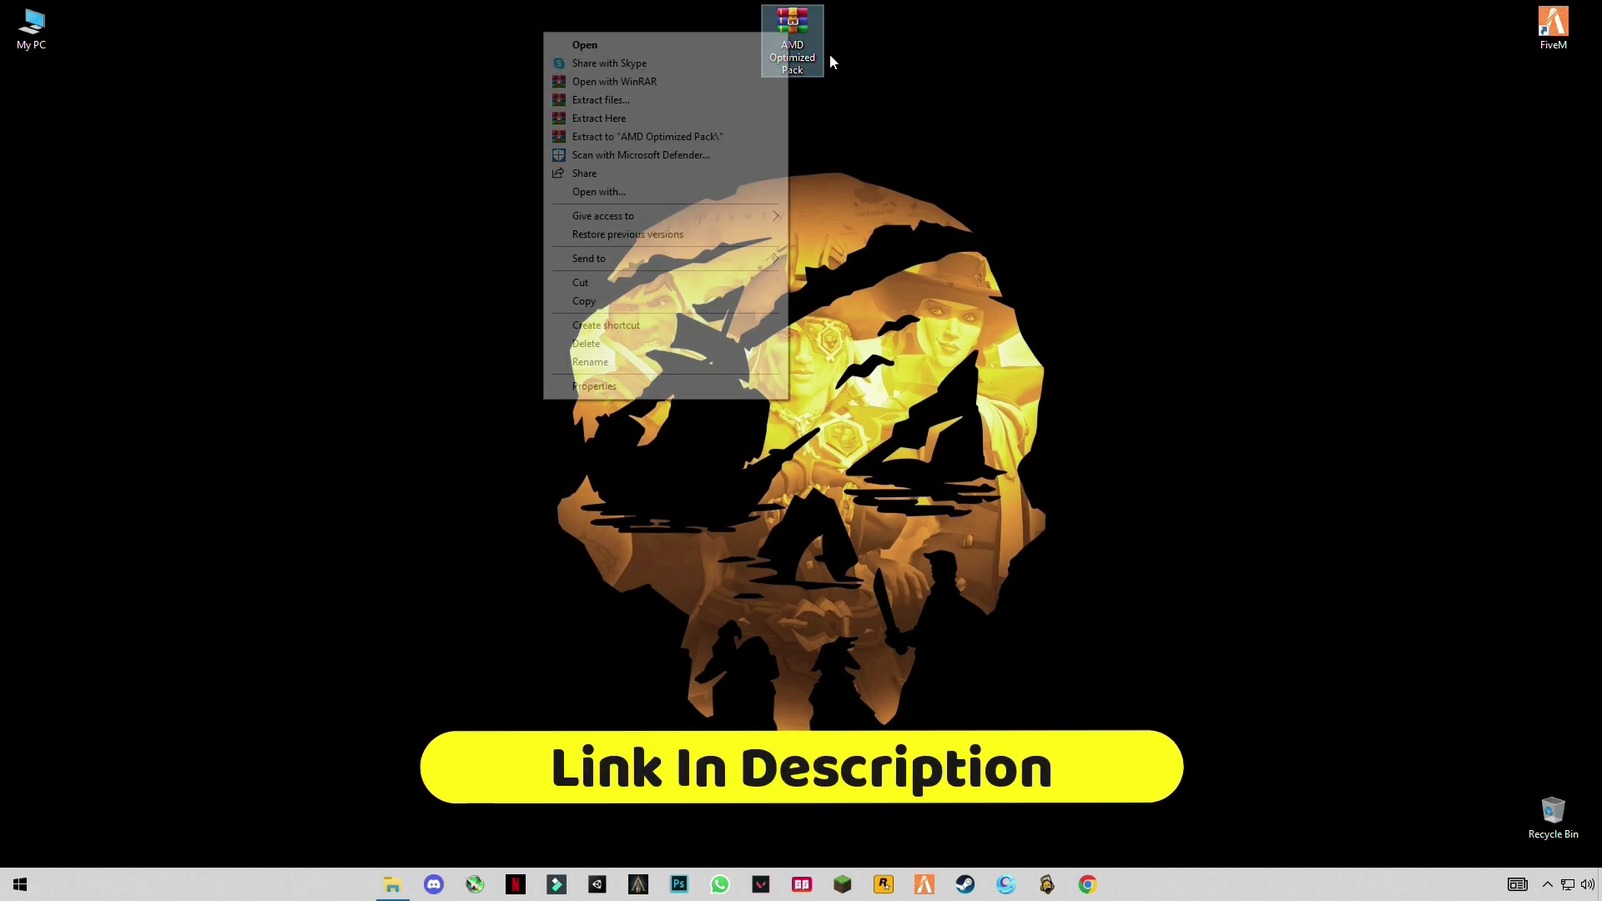
left_click(632, 121)
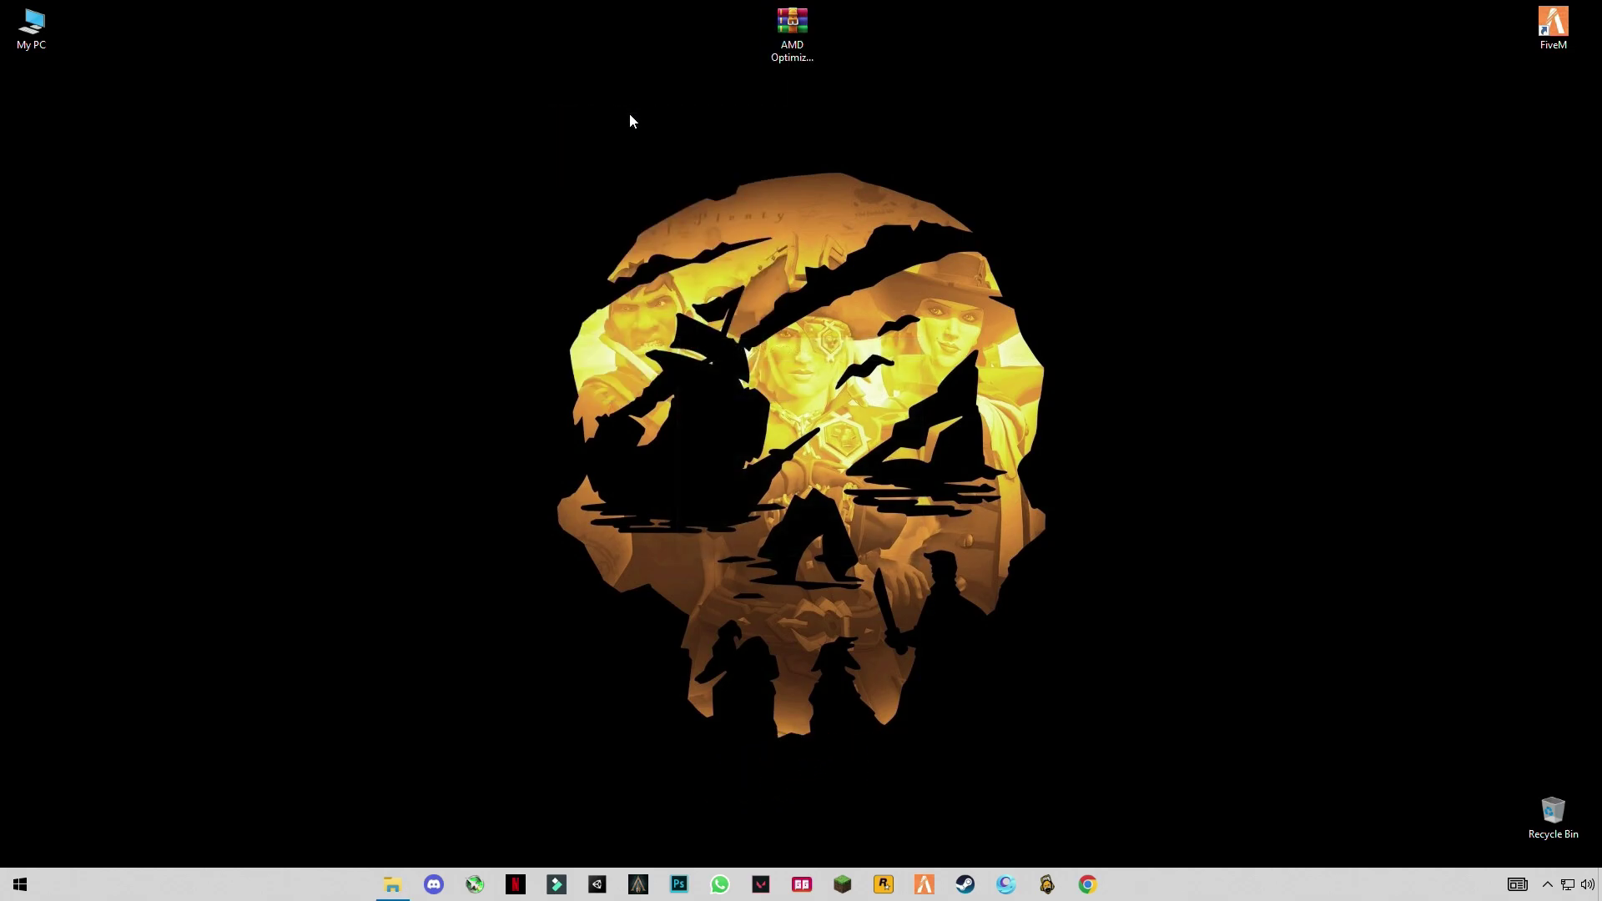
Open the extracted AMD Optimized Pack folder and its "cmd commands" text file
double_click(31, 105)
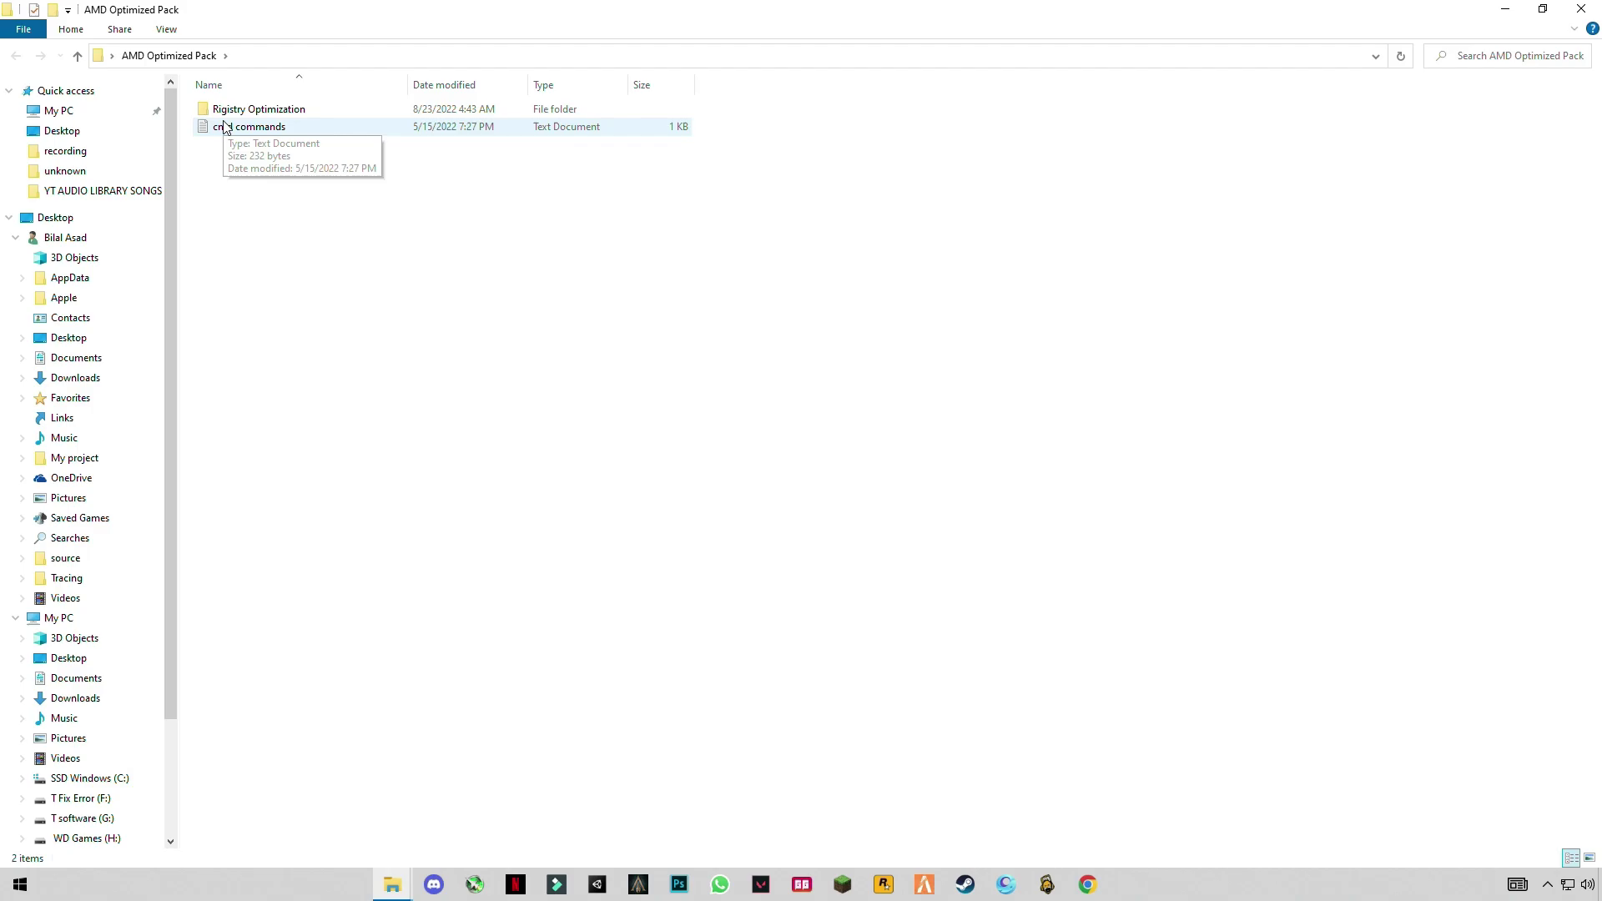
left_click(224, 126)
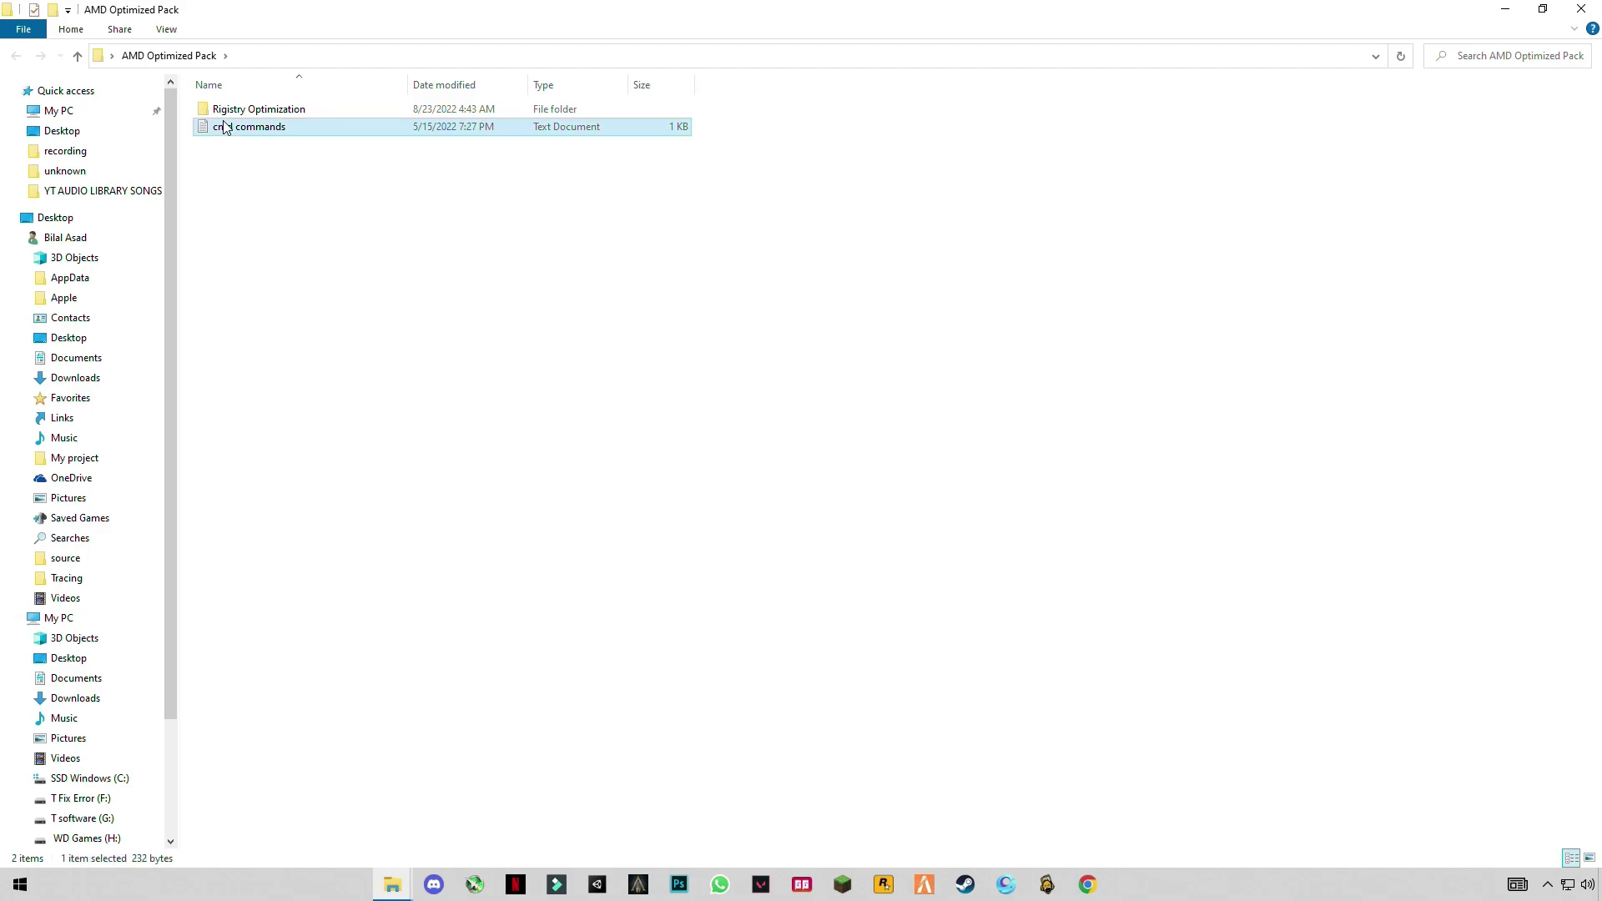
double_click(254, 133)
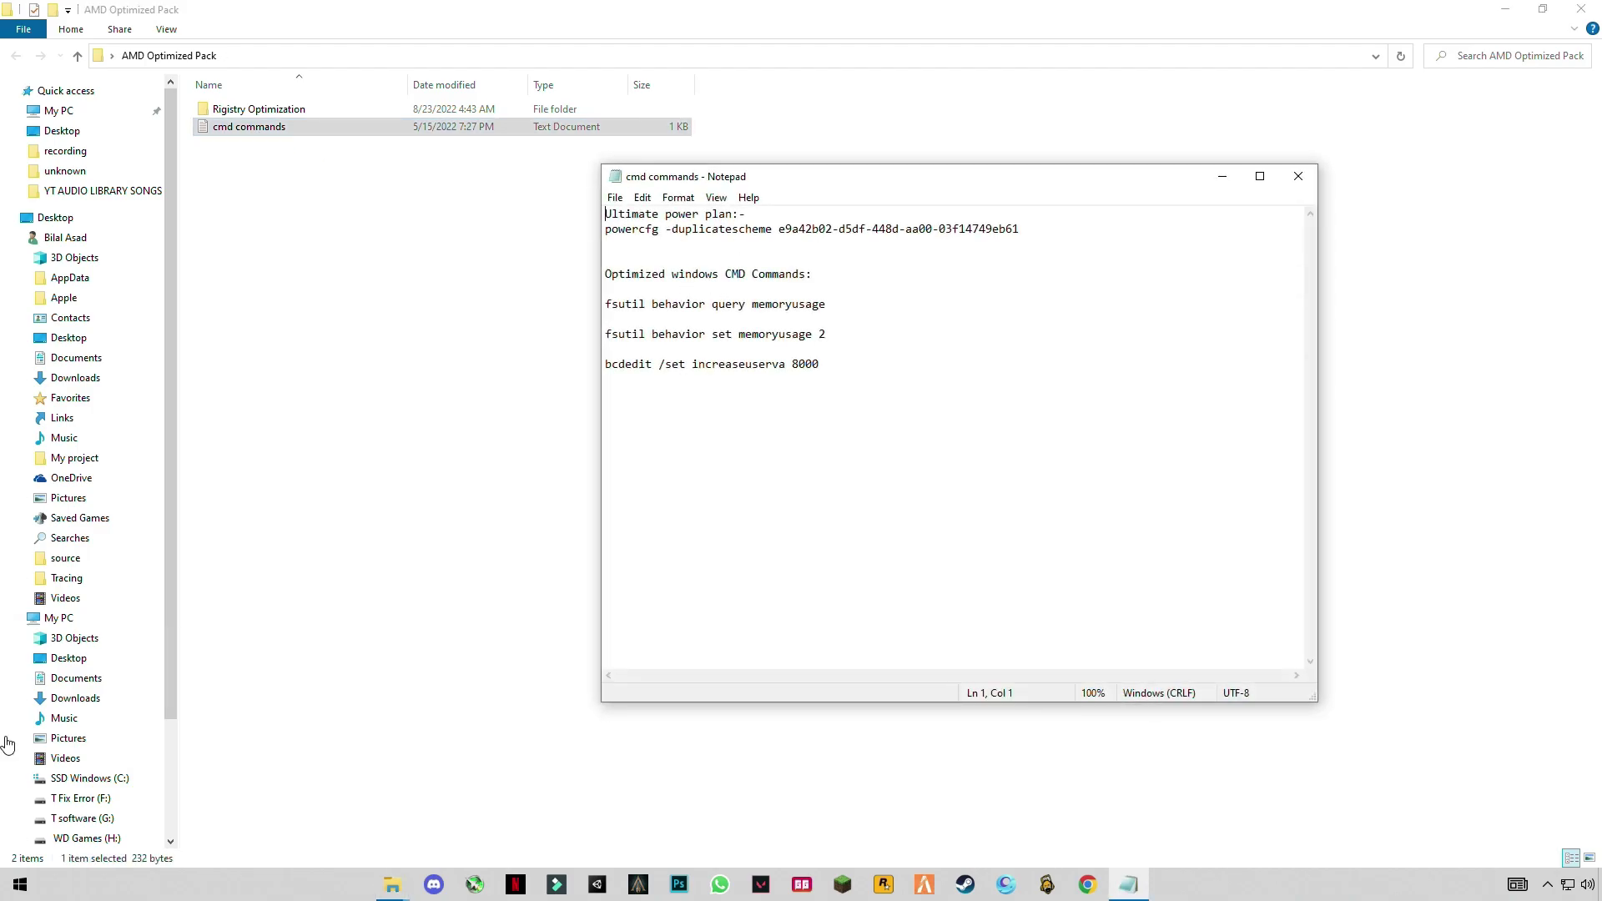
Open Command Prompt as administrator, allow the elevation, and arrange its window beside the "cmd commands" text file
left_click(16, 890)
type("cmd")
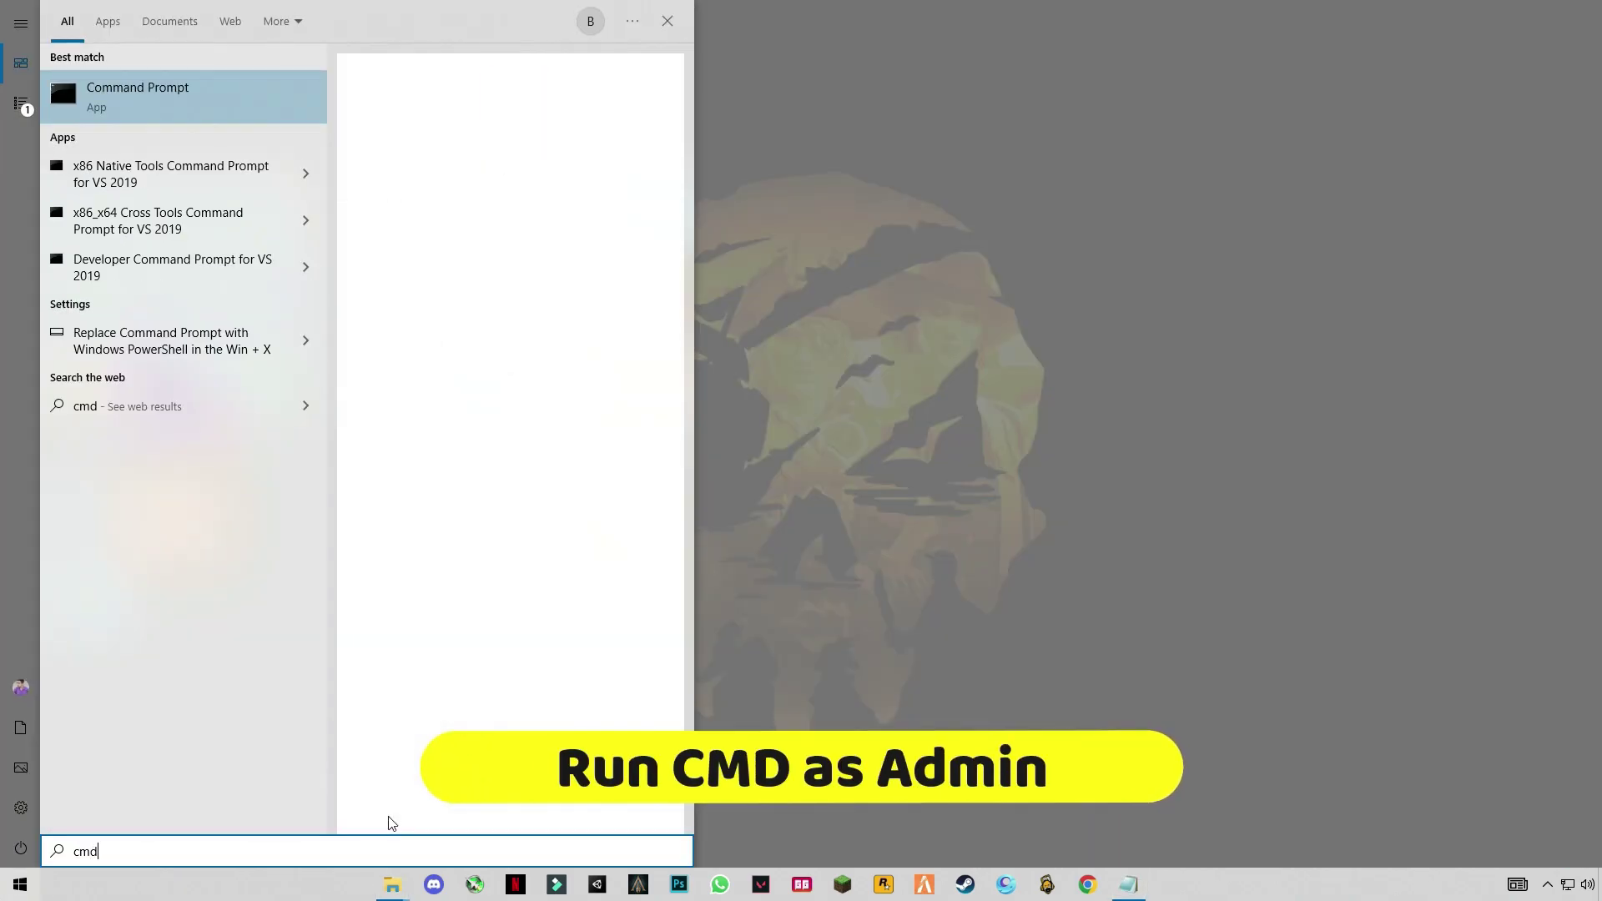
right_click(147, 111)
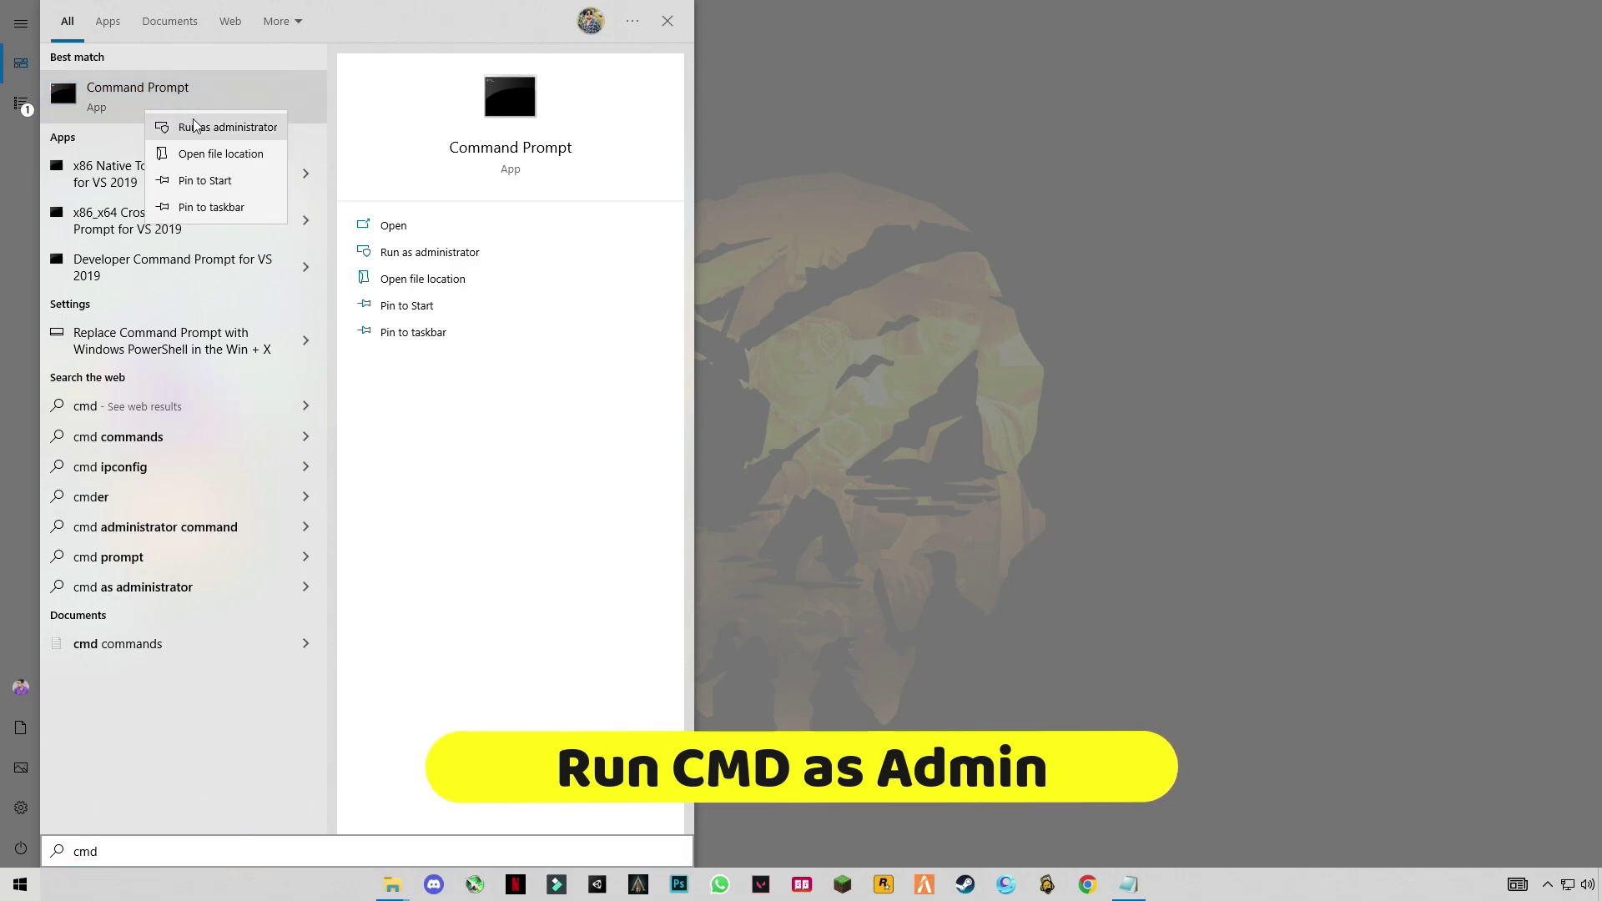
left_click(212, 129)
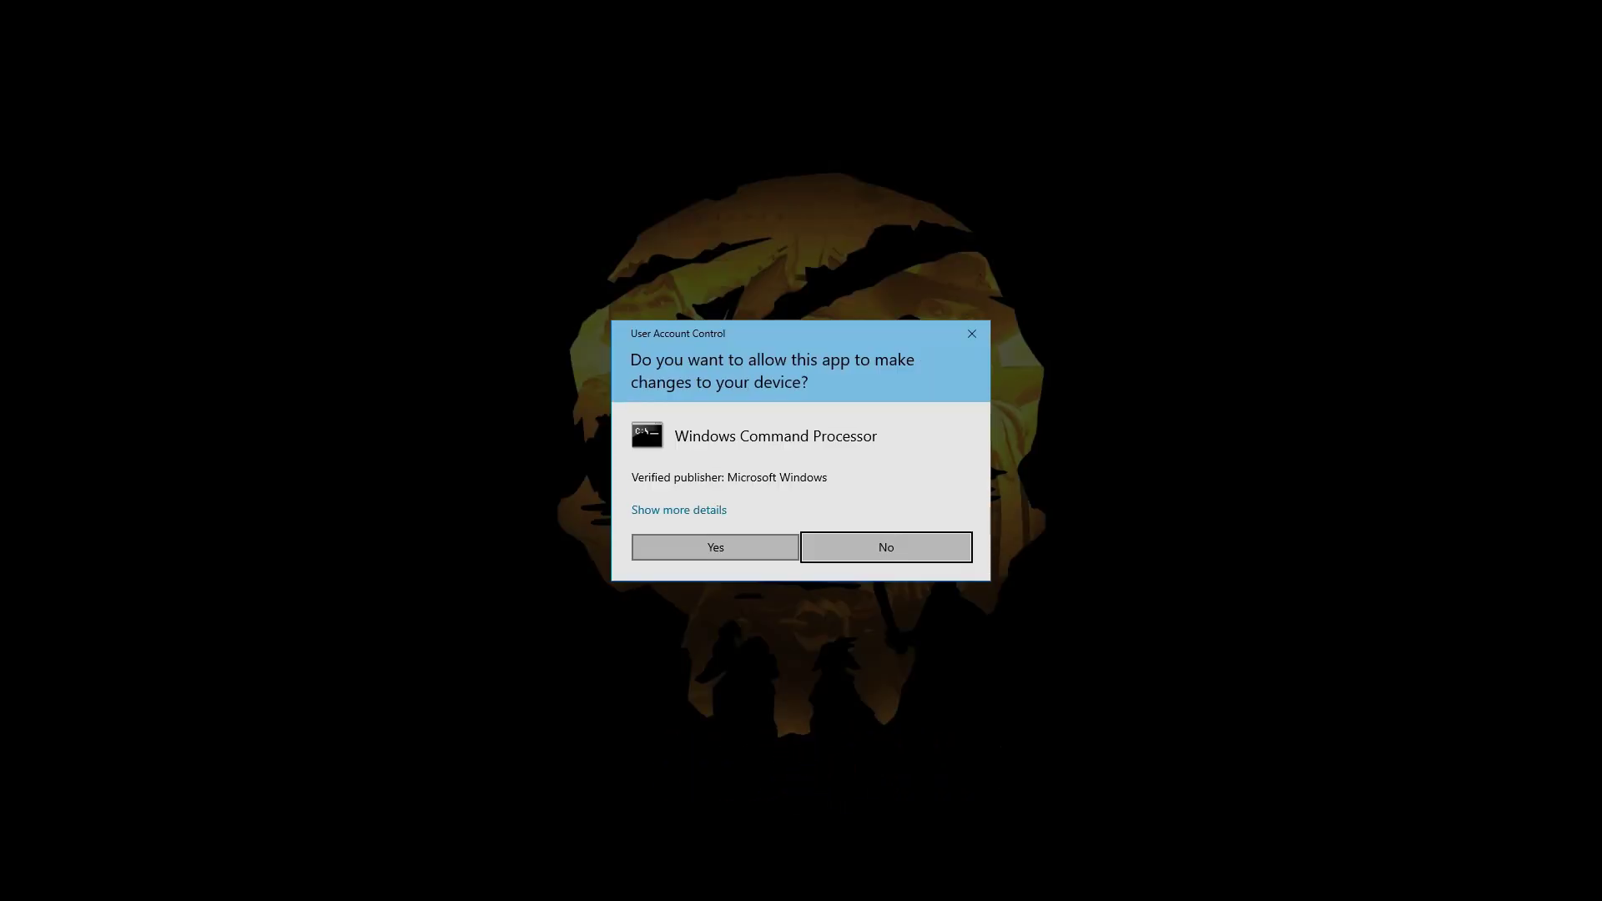
left_click(773, 537)
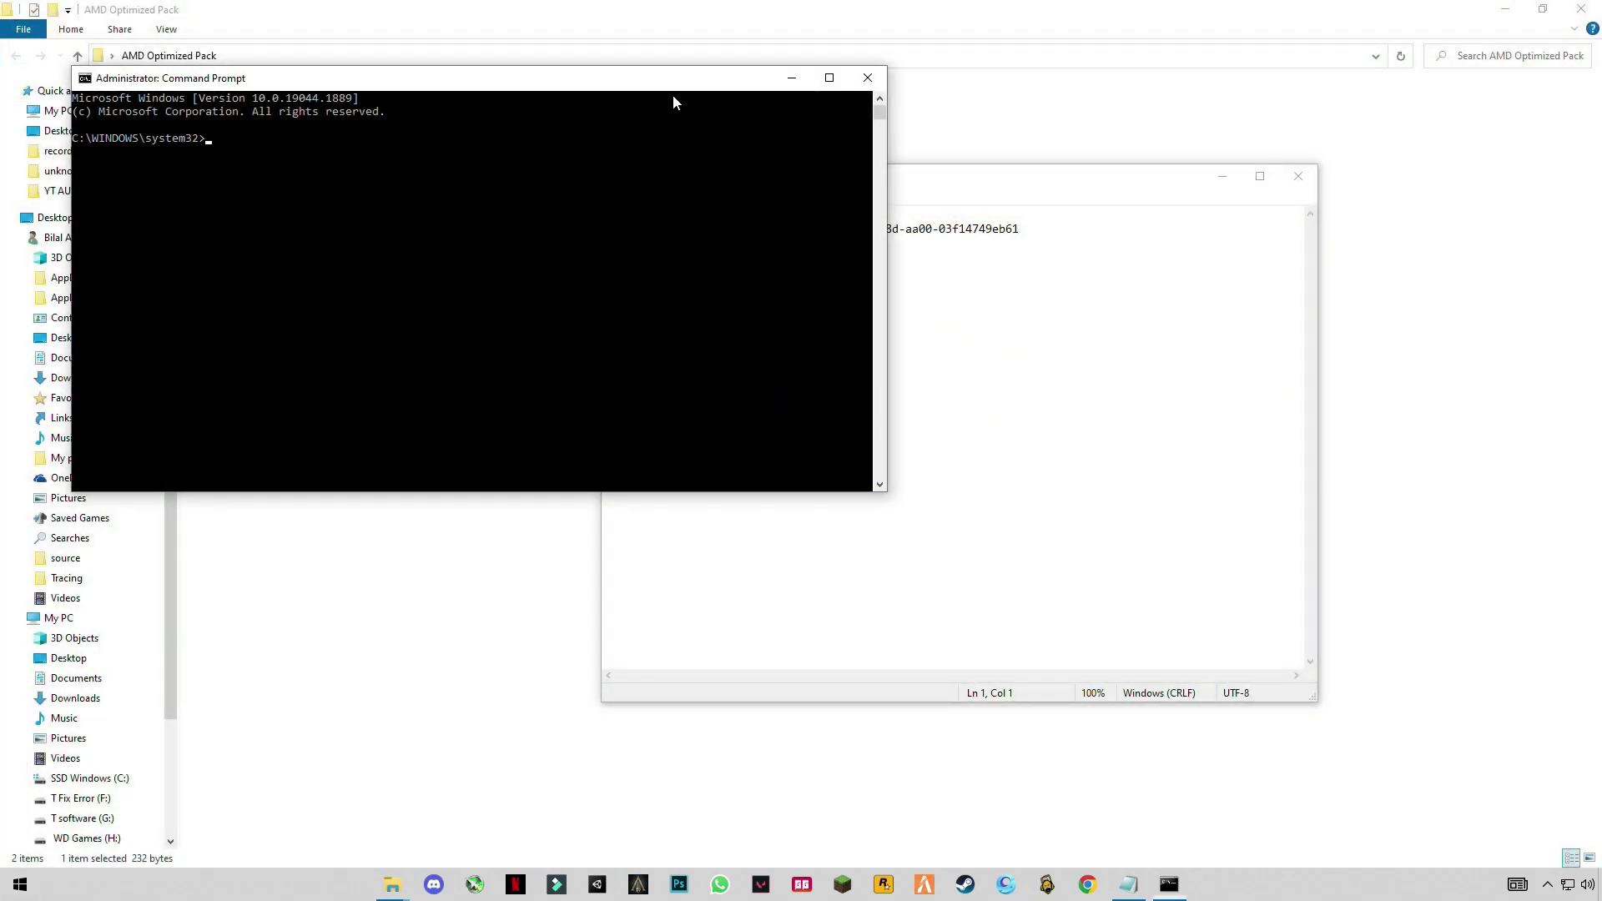
left_click_drag(673, 84, 632, 379)
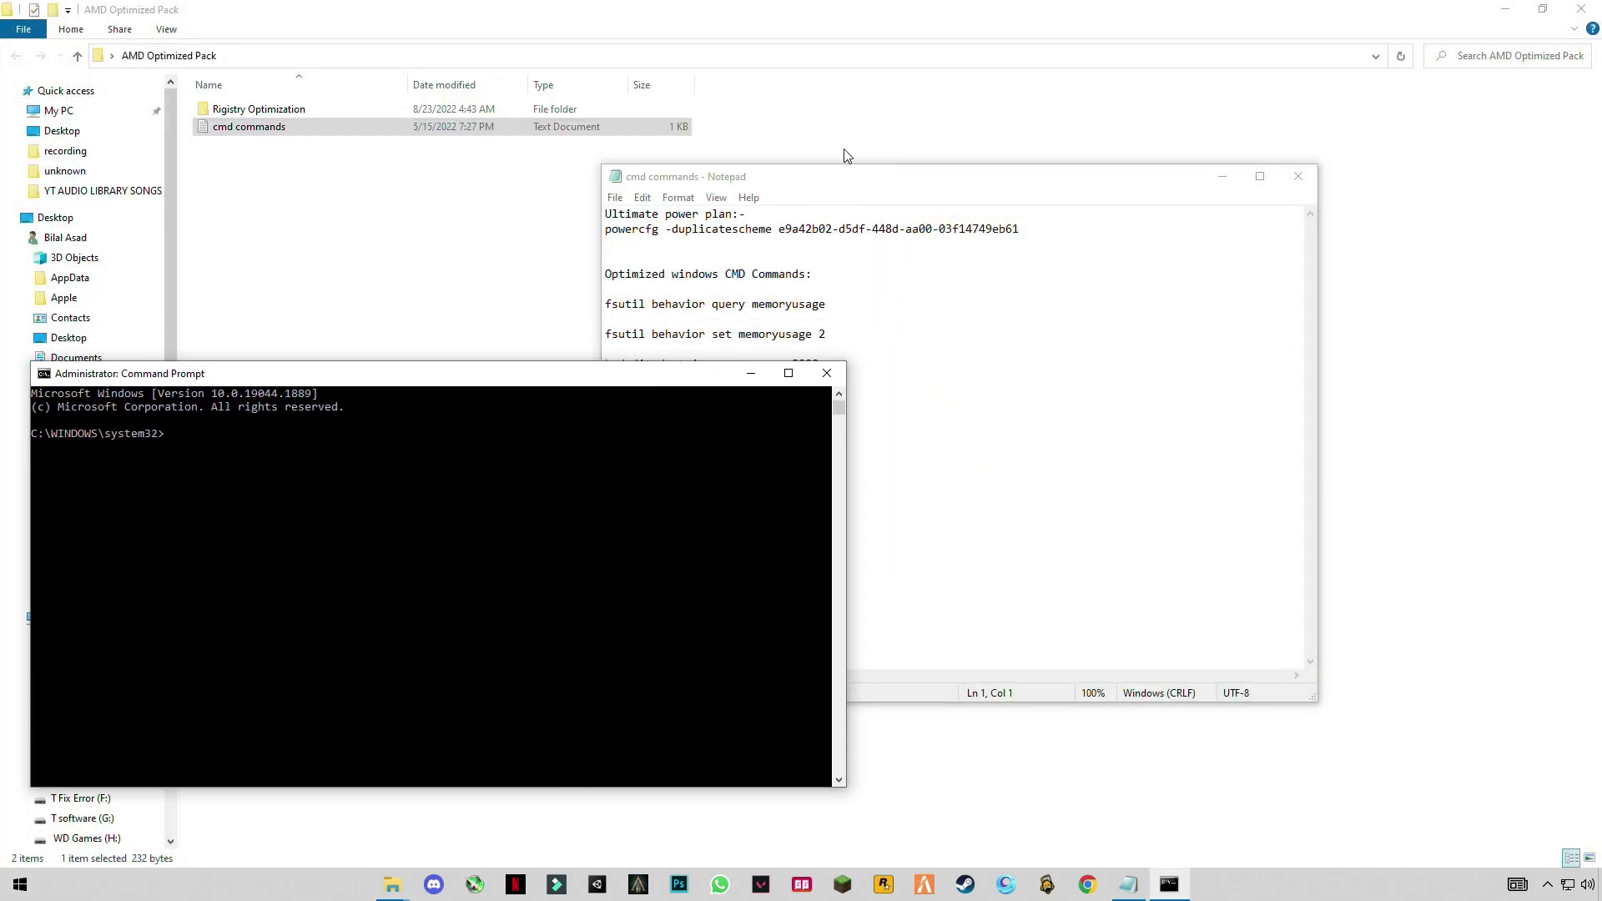
left_click_drag(828, 181, 1095, 295)
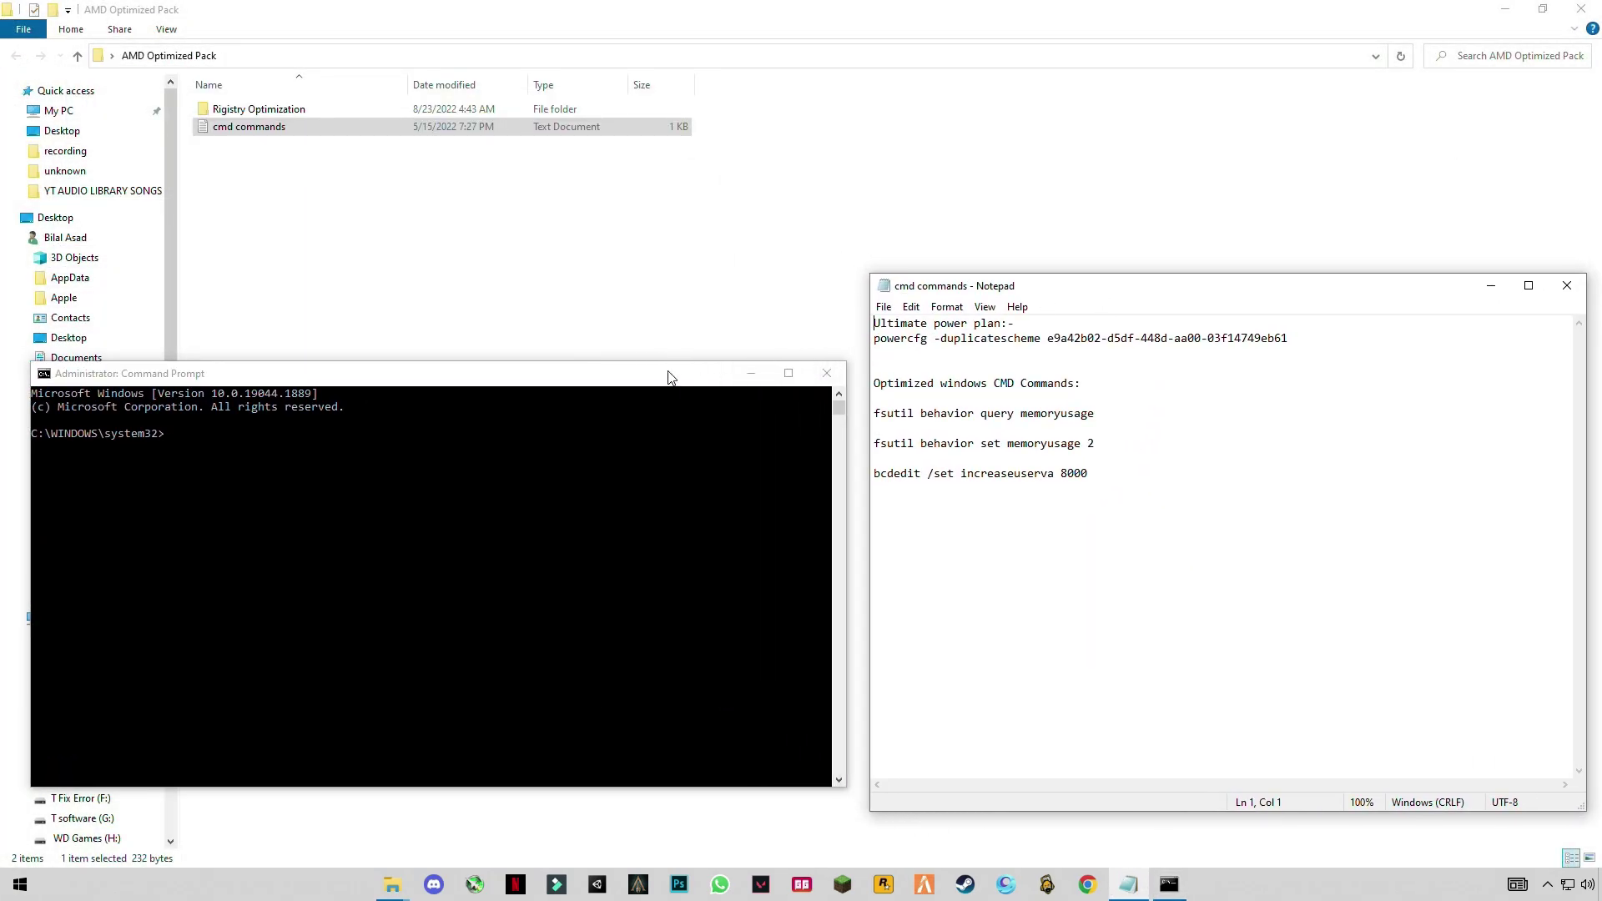
left_click_drag(668, 373, 666, 324)
Copy the Ultimate power plan command from the text file and run it: powercfg -duplicatescheme e9a42b02-d5df-448d-aa00-03f14749eb61
left_click(1110, 355)
left_click_drag(1289, 339, 878, 342)
right_click(891, 341)
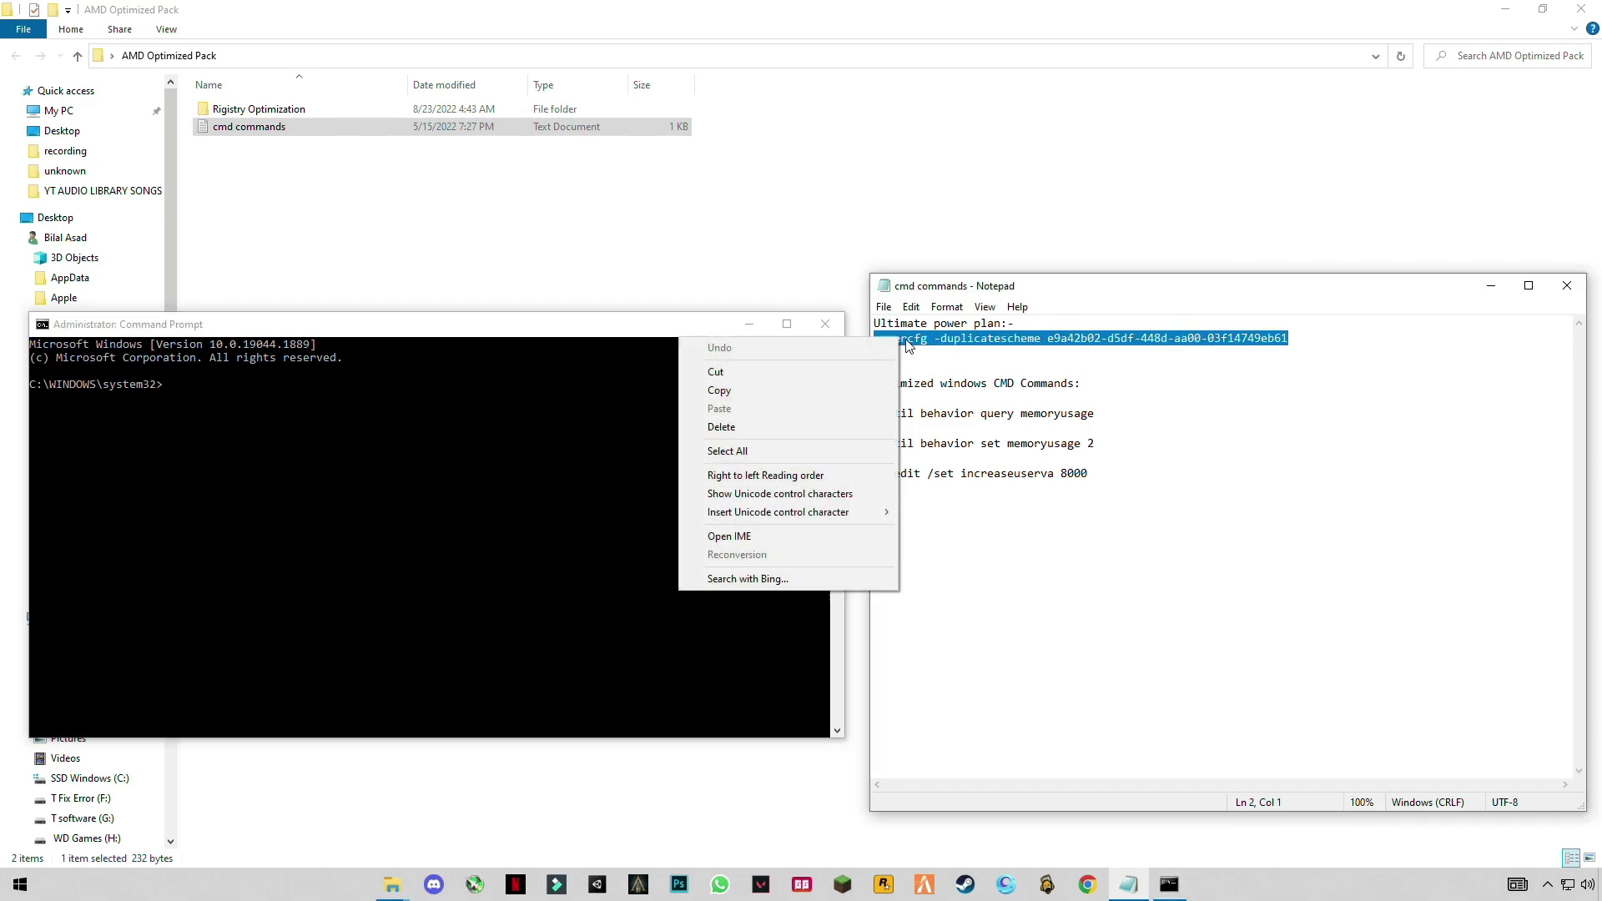
left_click(751, 393)
left_click(258, 389)
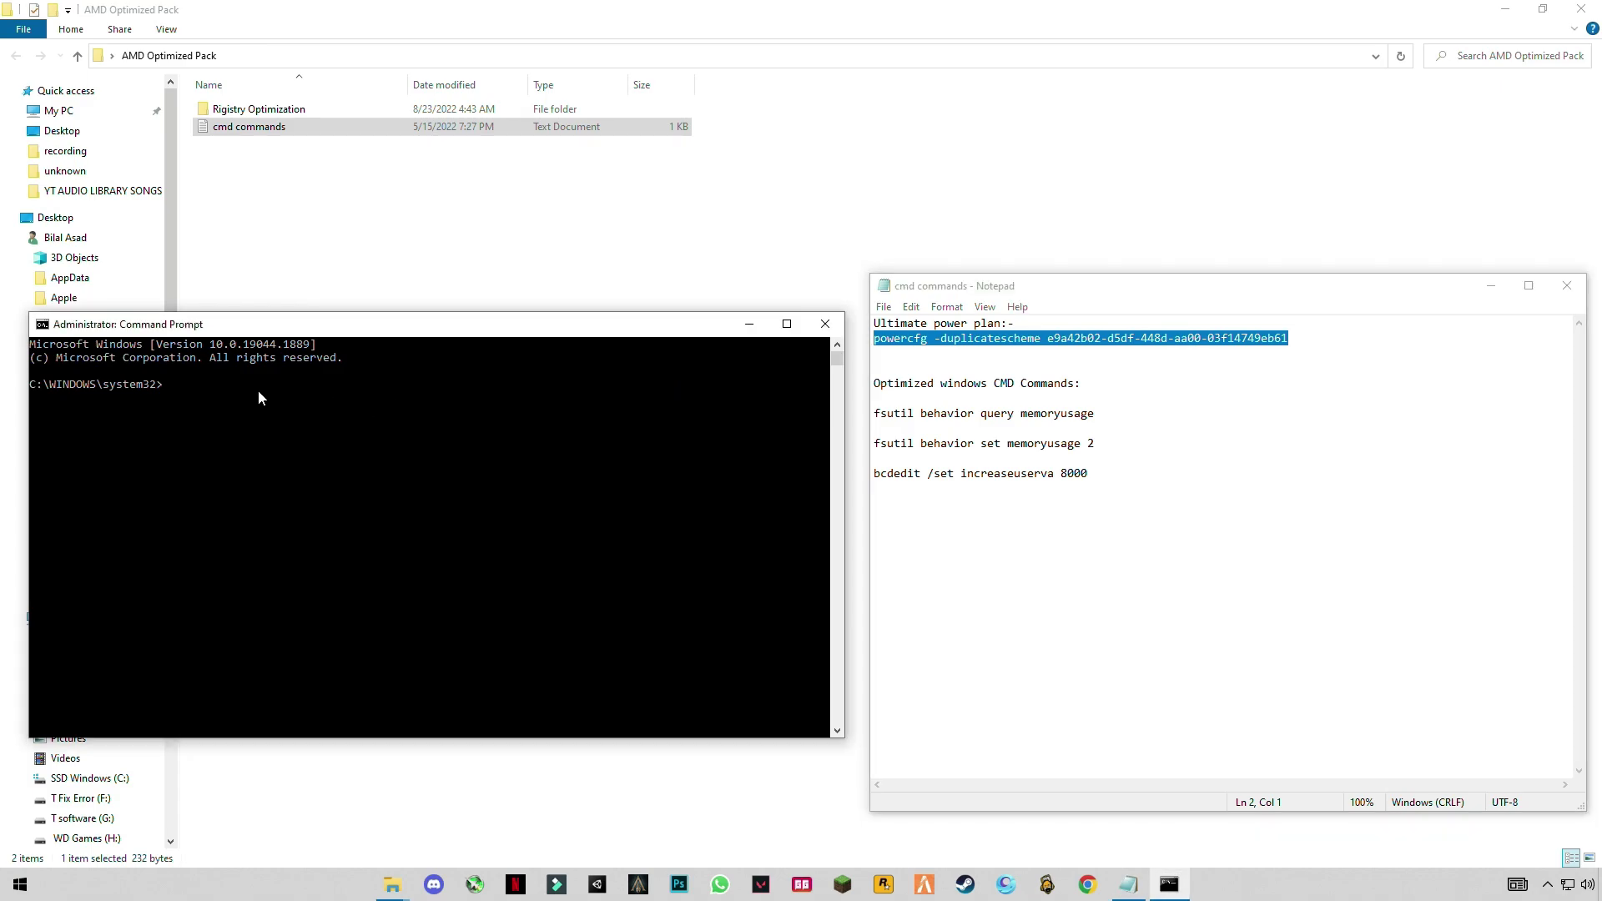
right_click(234, 388)
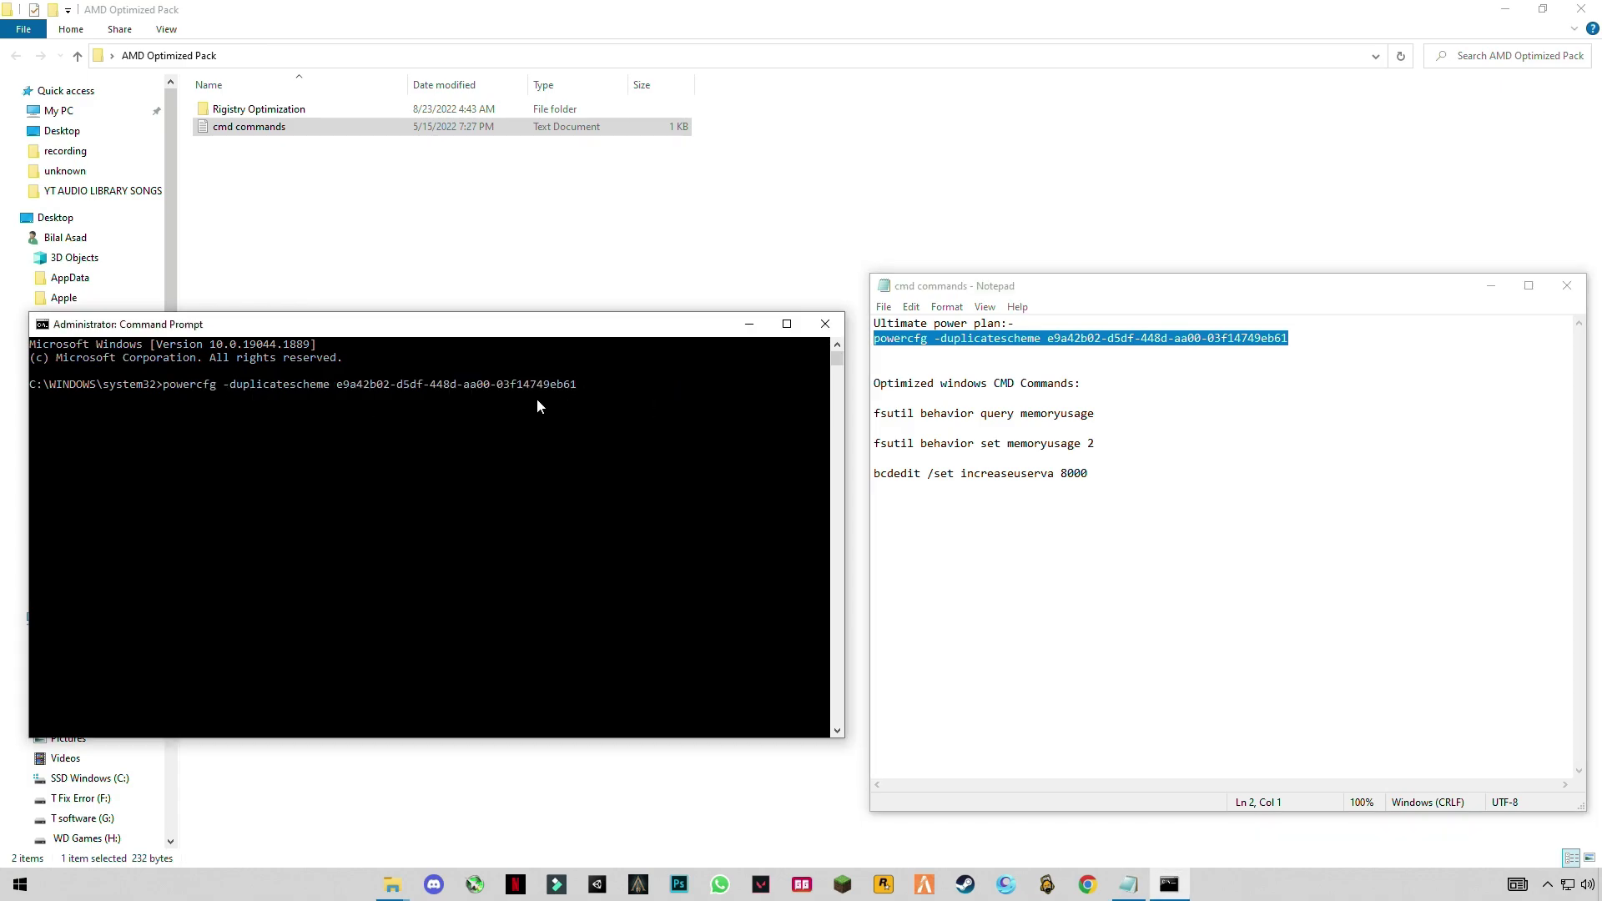
key("Return")
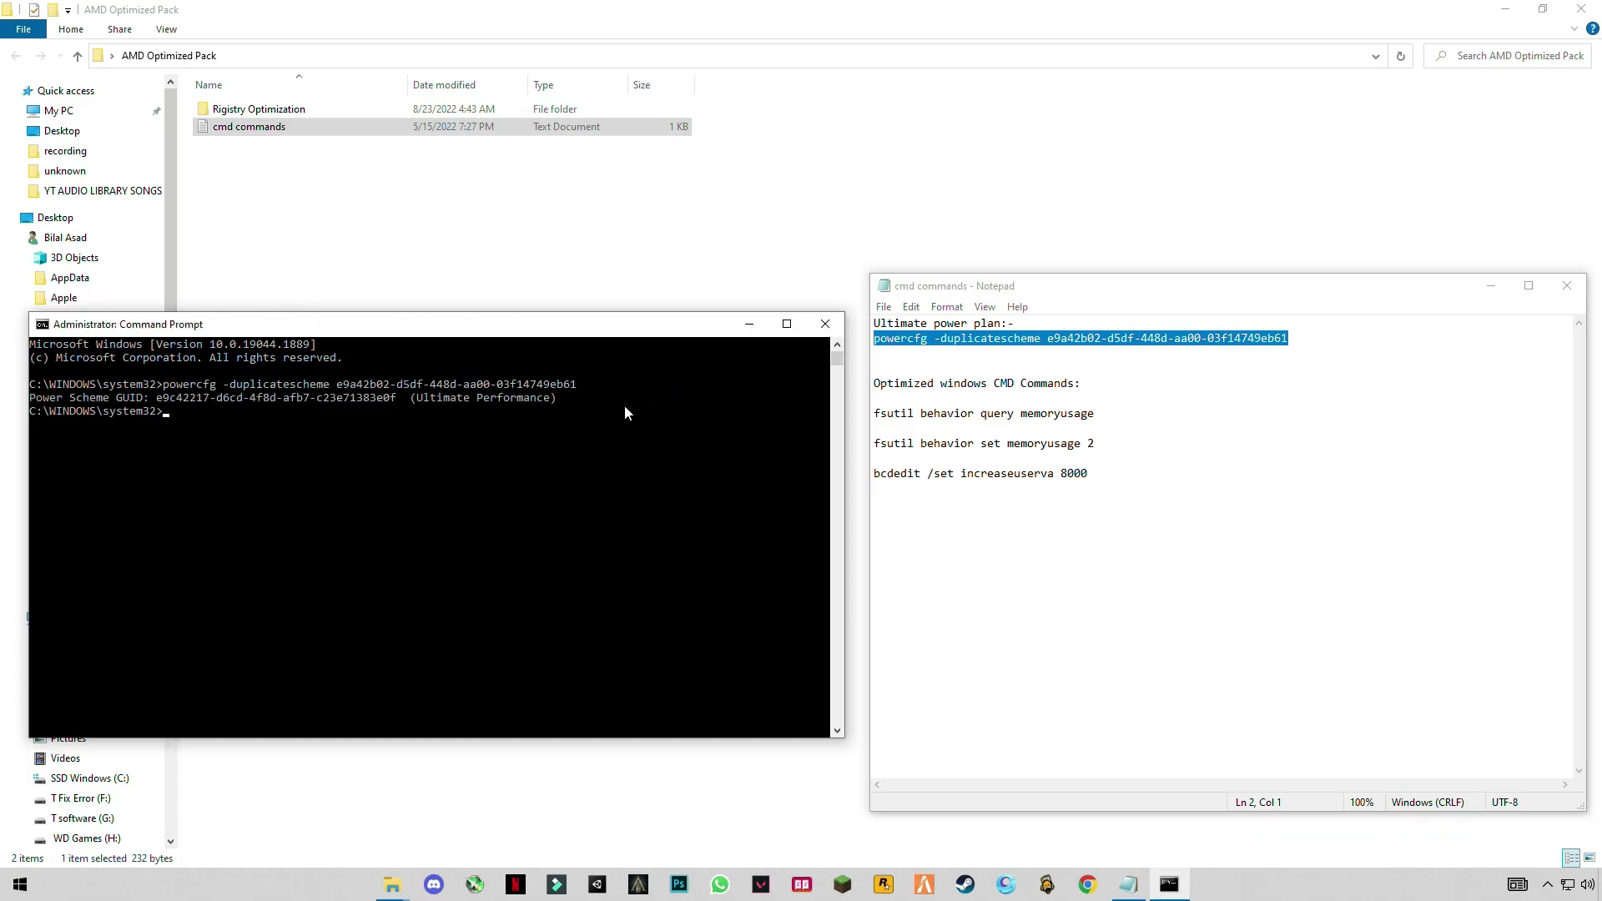
Copy and run the three optimized Windows commands: fsutil behavior query memoryusage, fsutil behavior set memoryusage 2, and bcdedit /set increaseuserva 8000
left_click_drag(1109, 486, 873, 414)
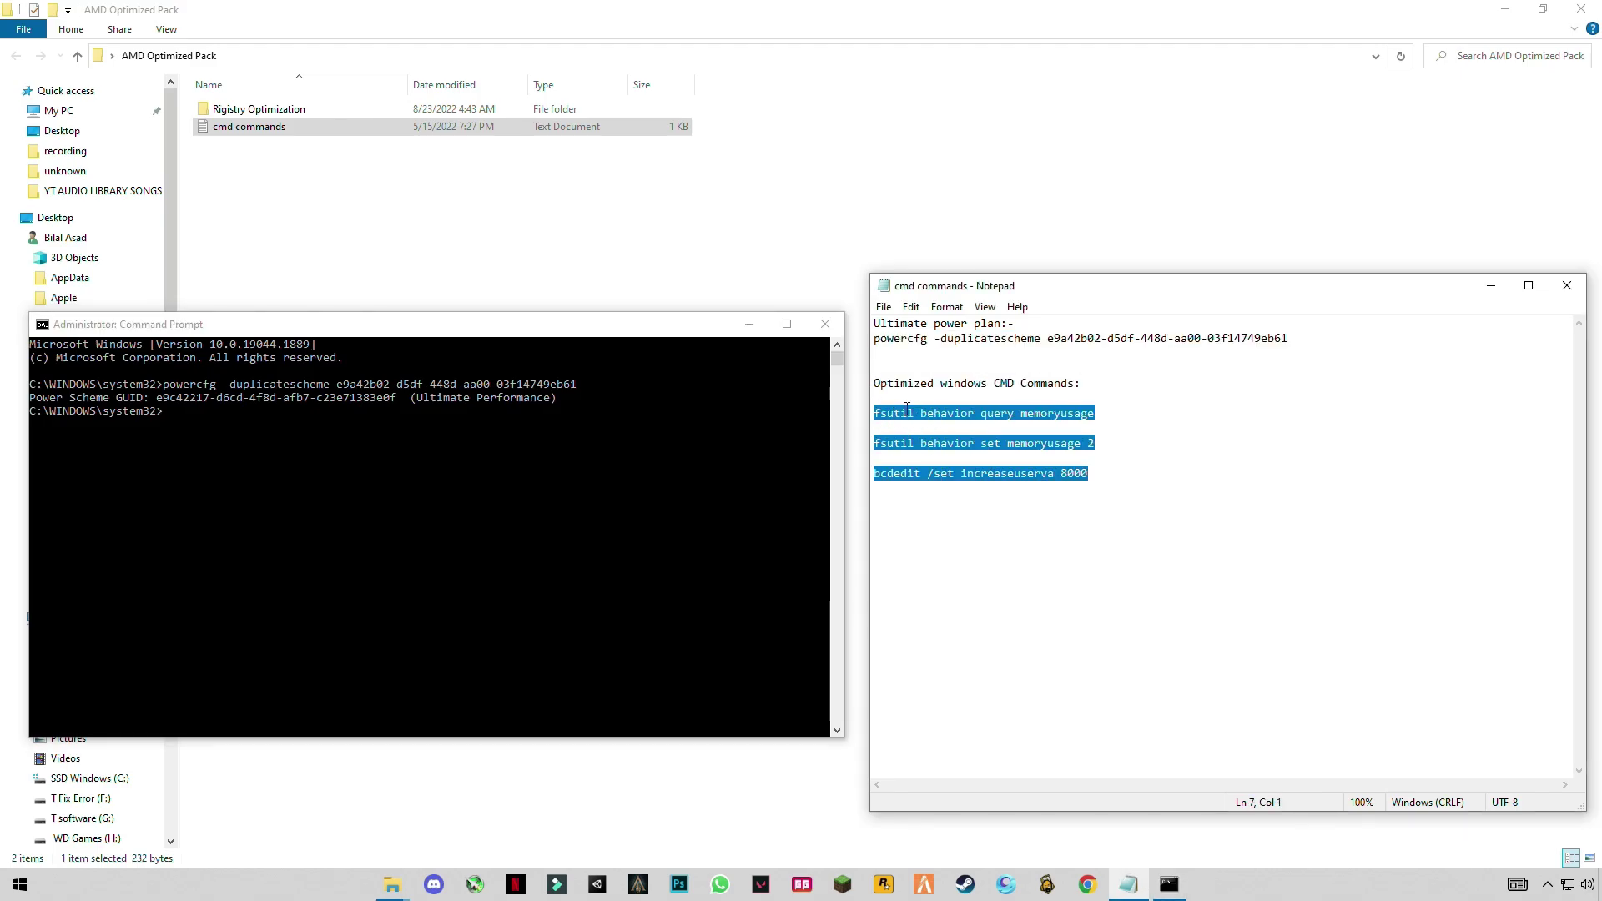
right_click(907, 409)
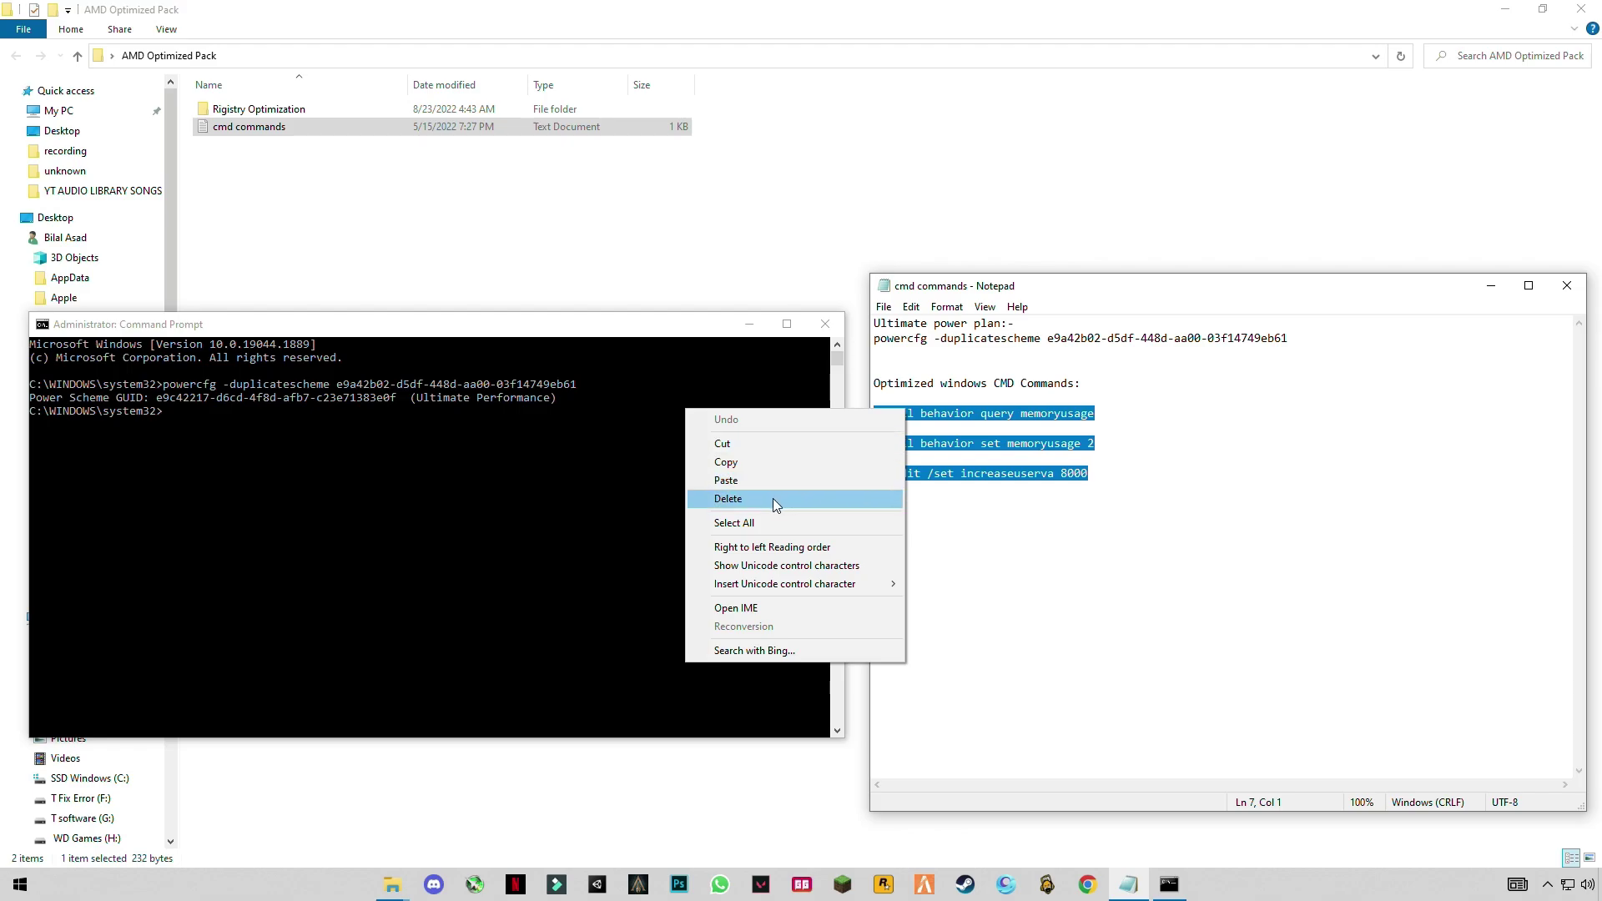
left_click(724, 463)
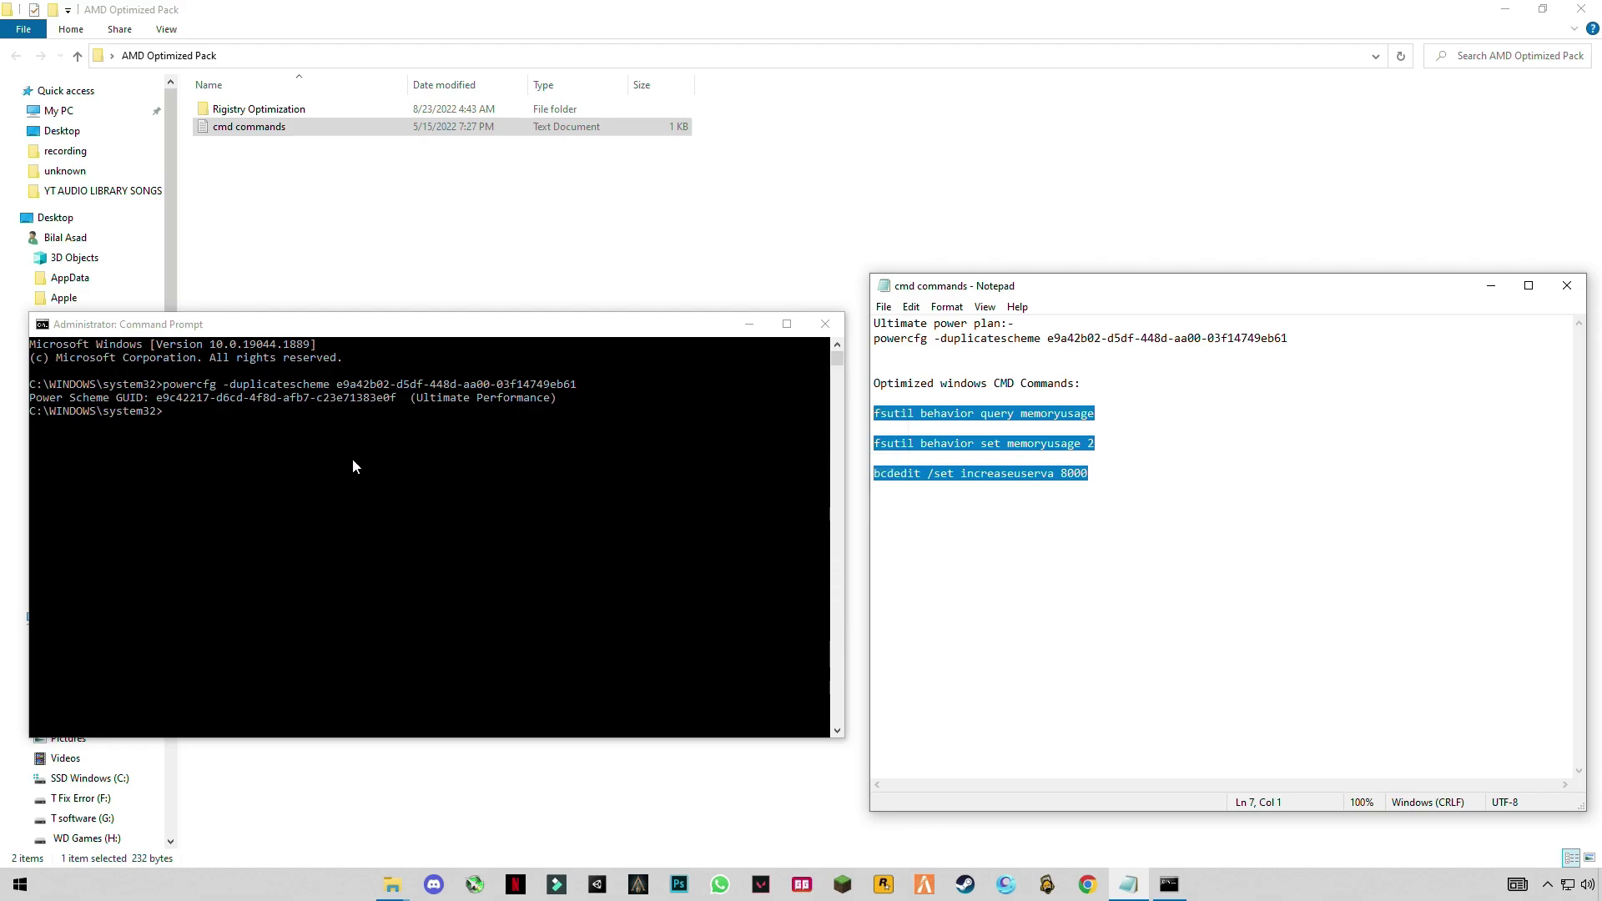
left_click(241, 433)
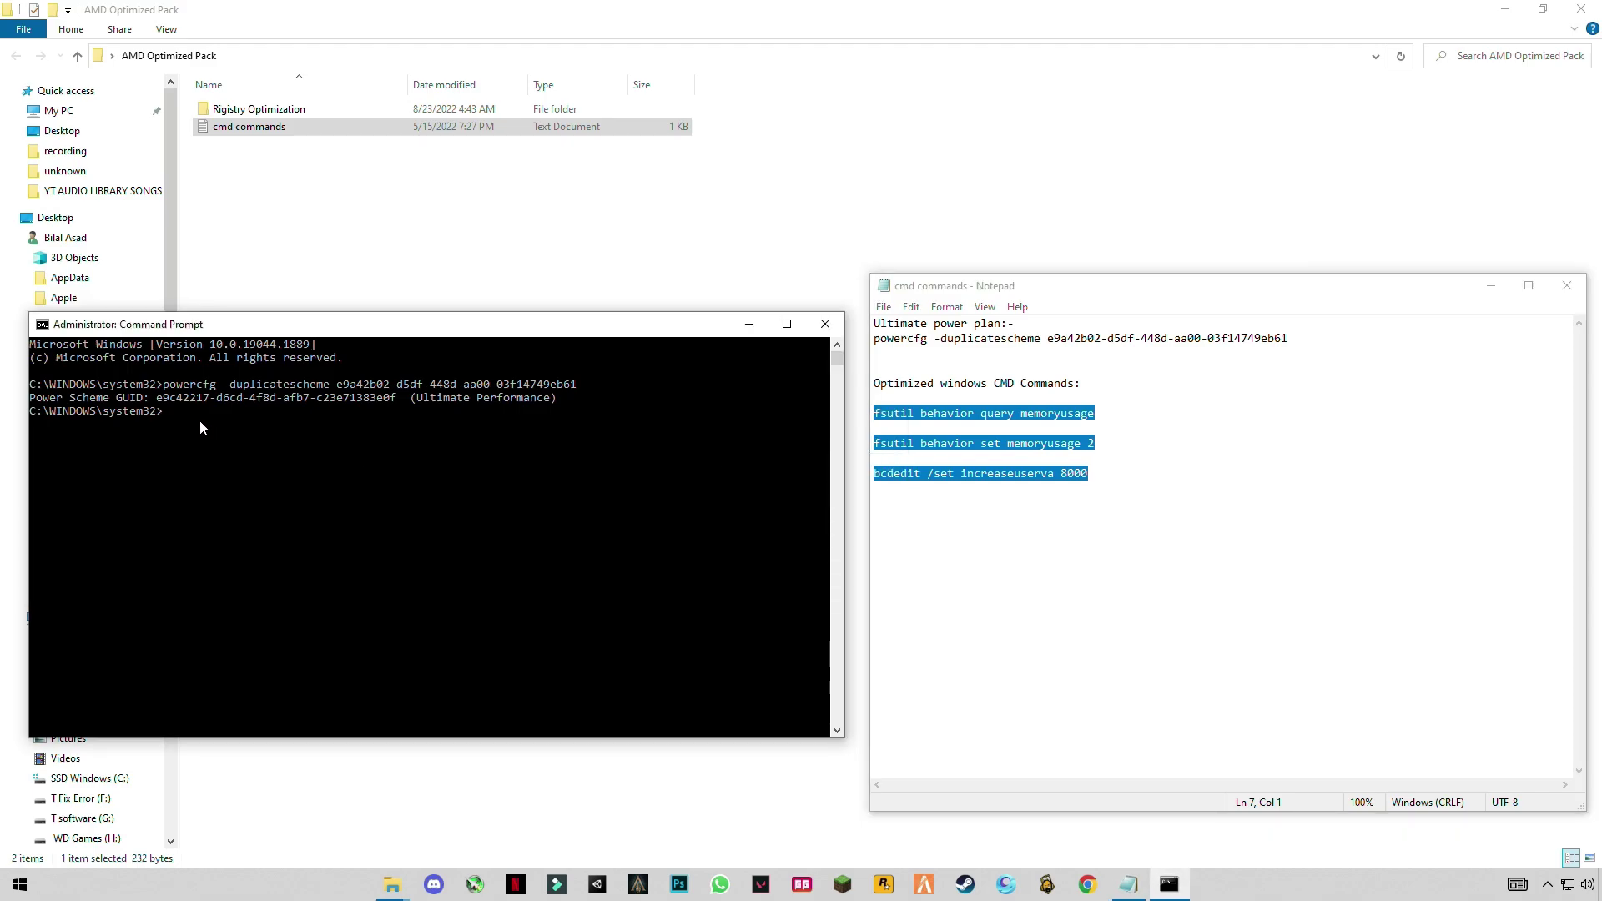
right_click(199, 419)
key("Return")
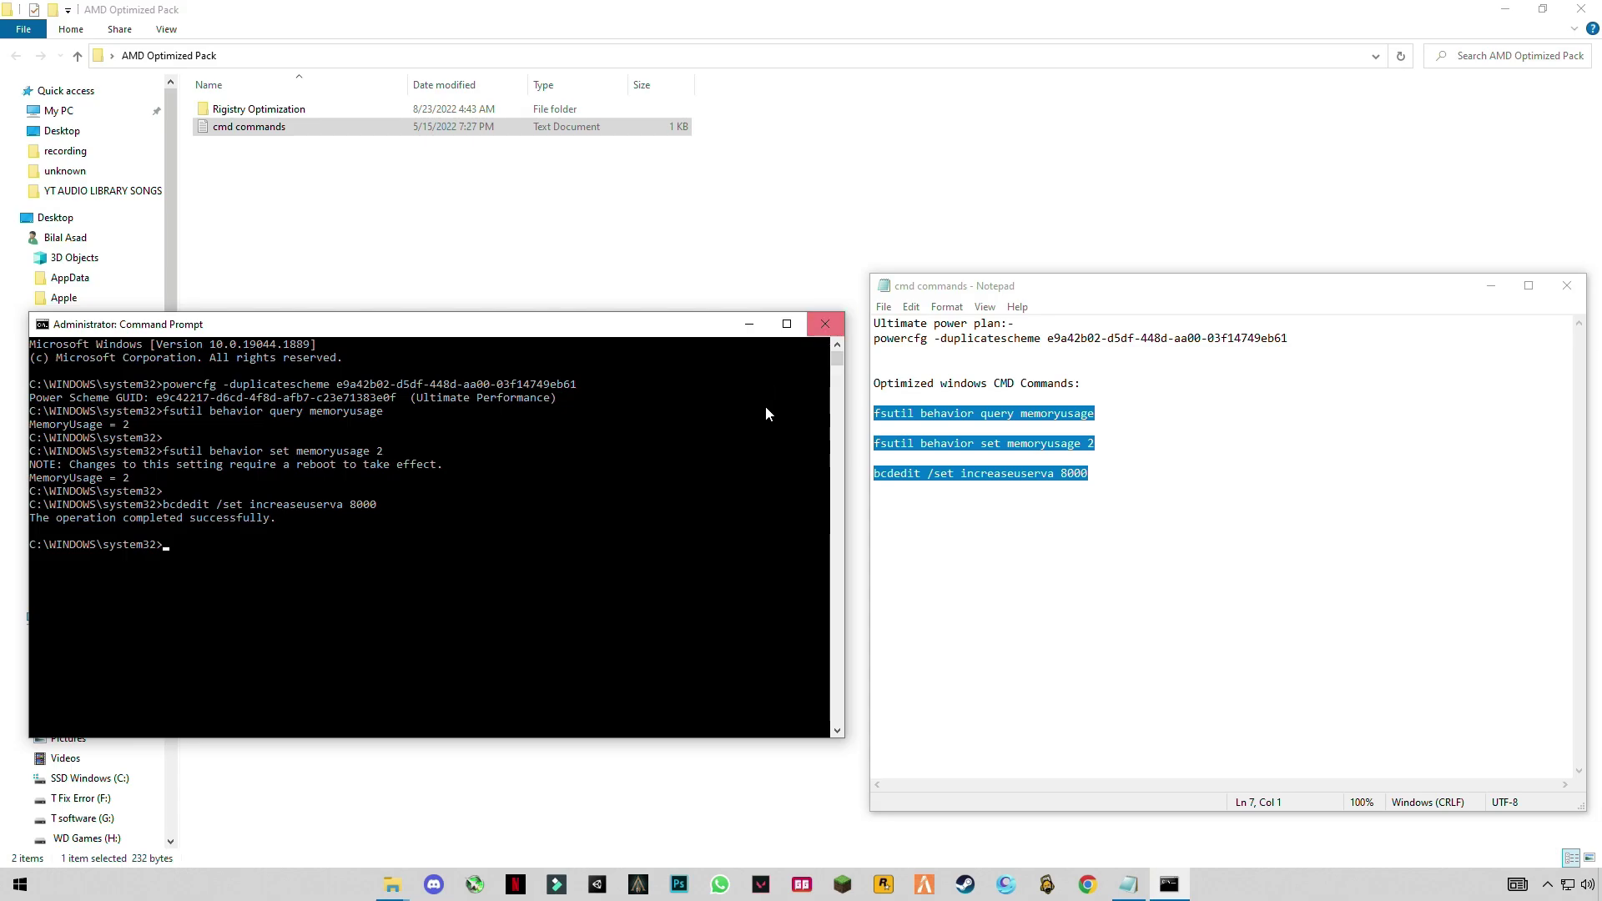
End the Command Prompt session with the EXIT command and close the "cmd commands" text file
type("E")
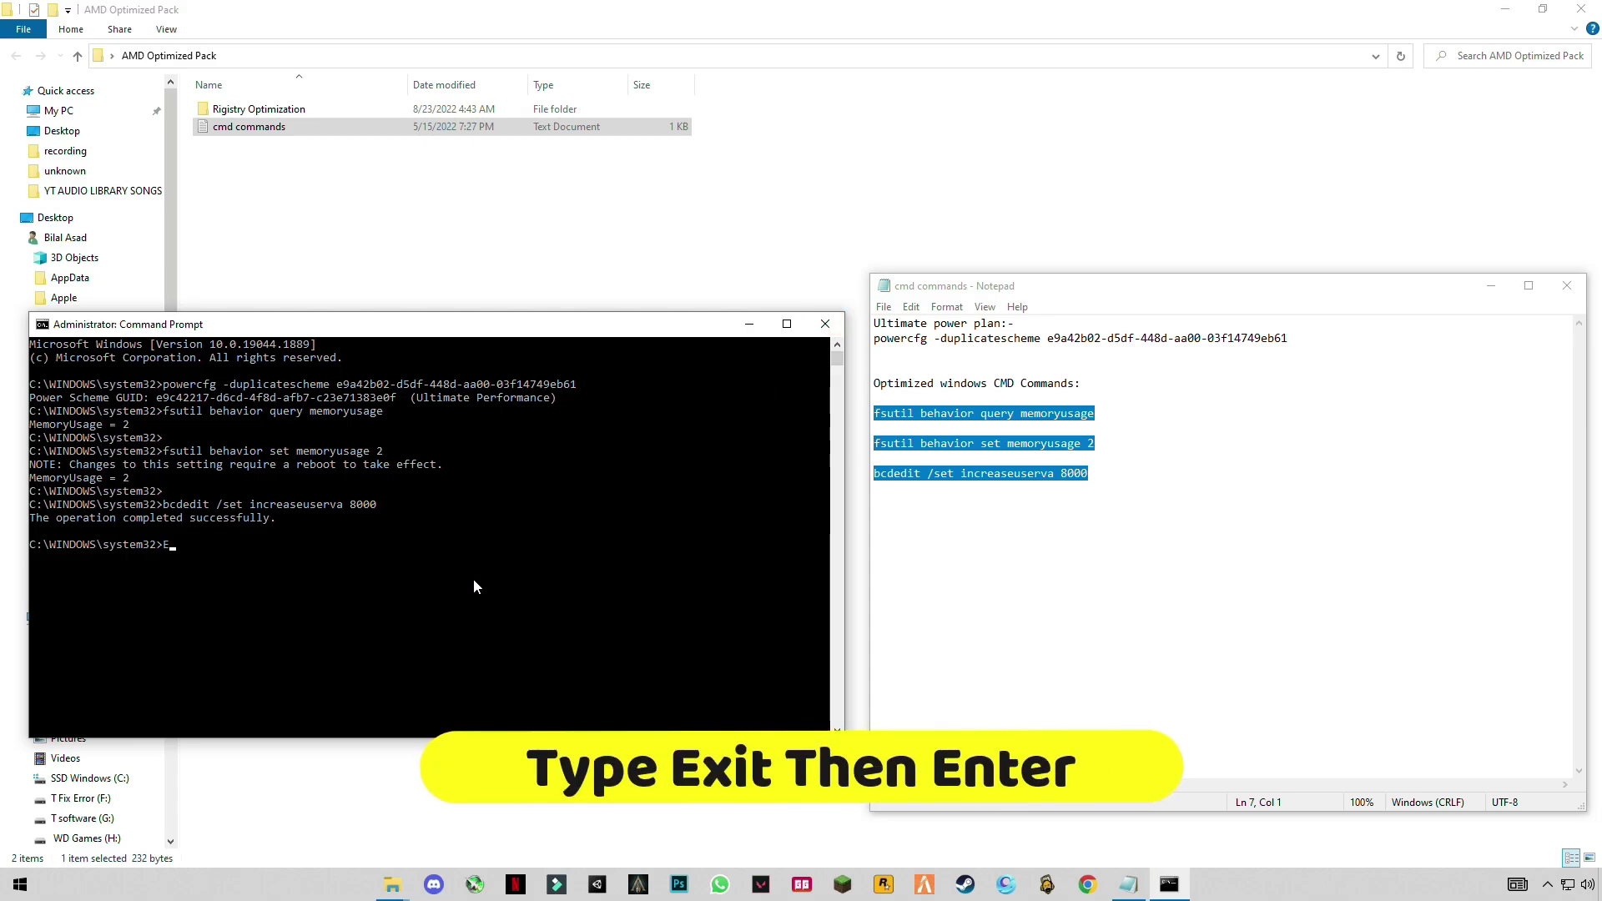
type("XIT")
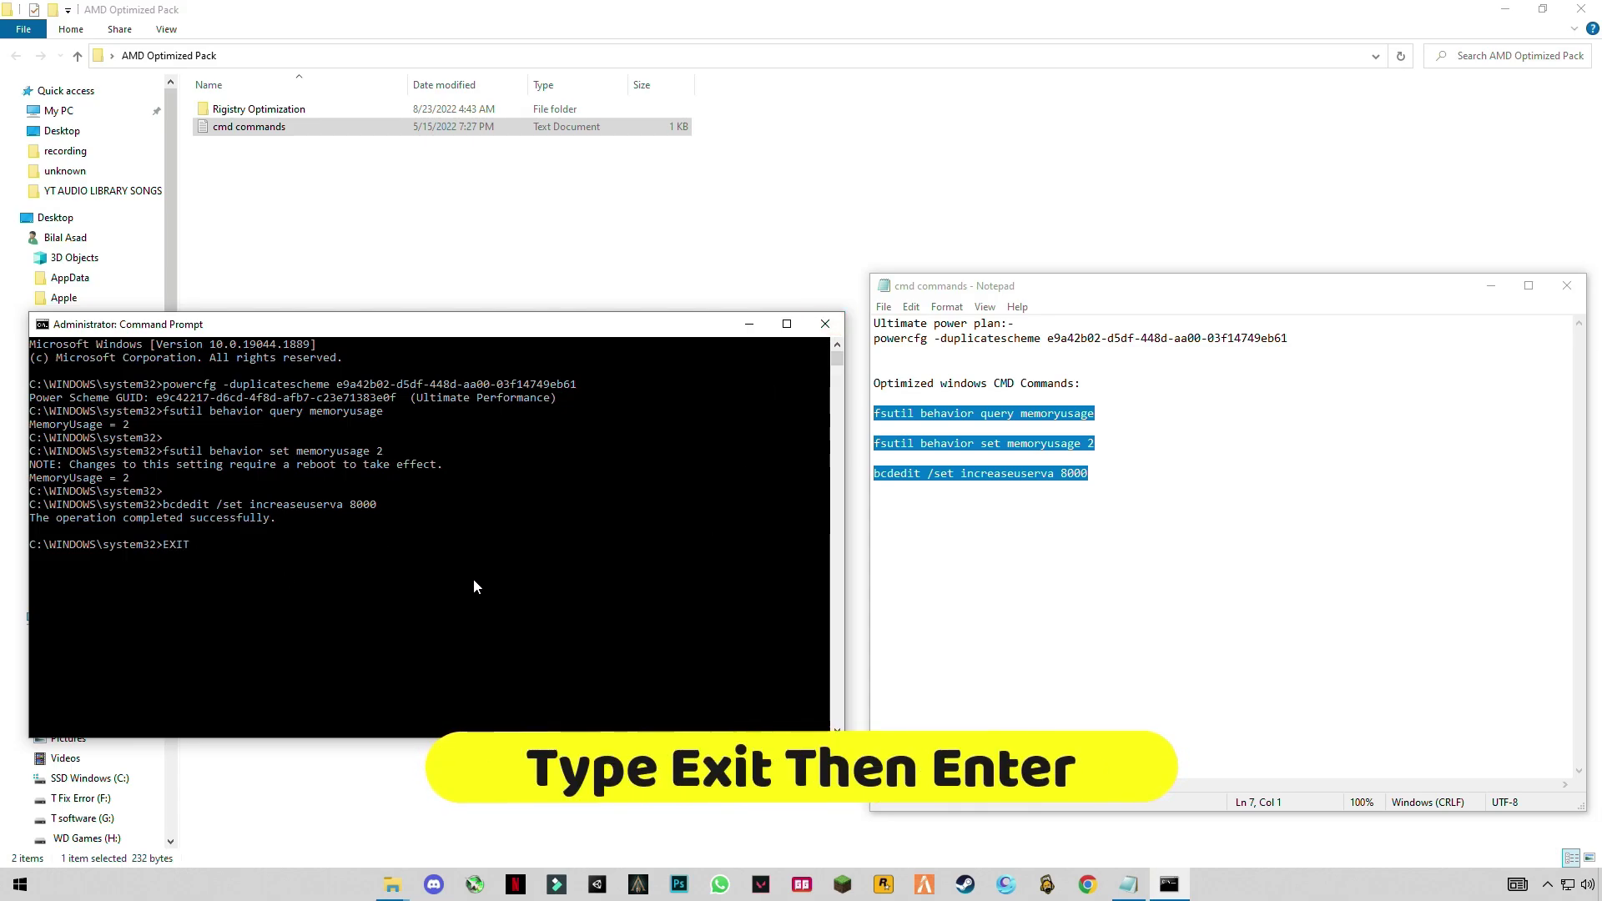
key("Return")
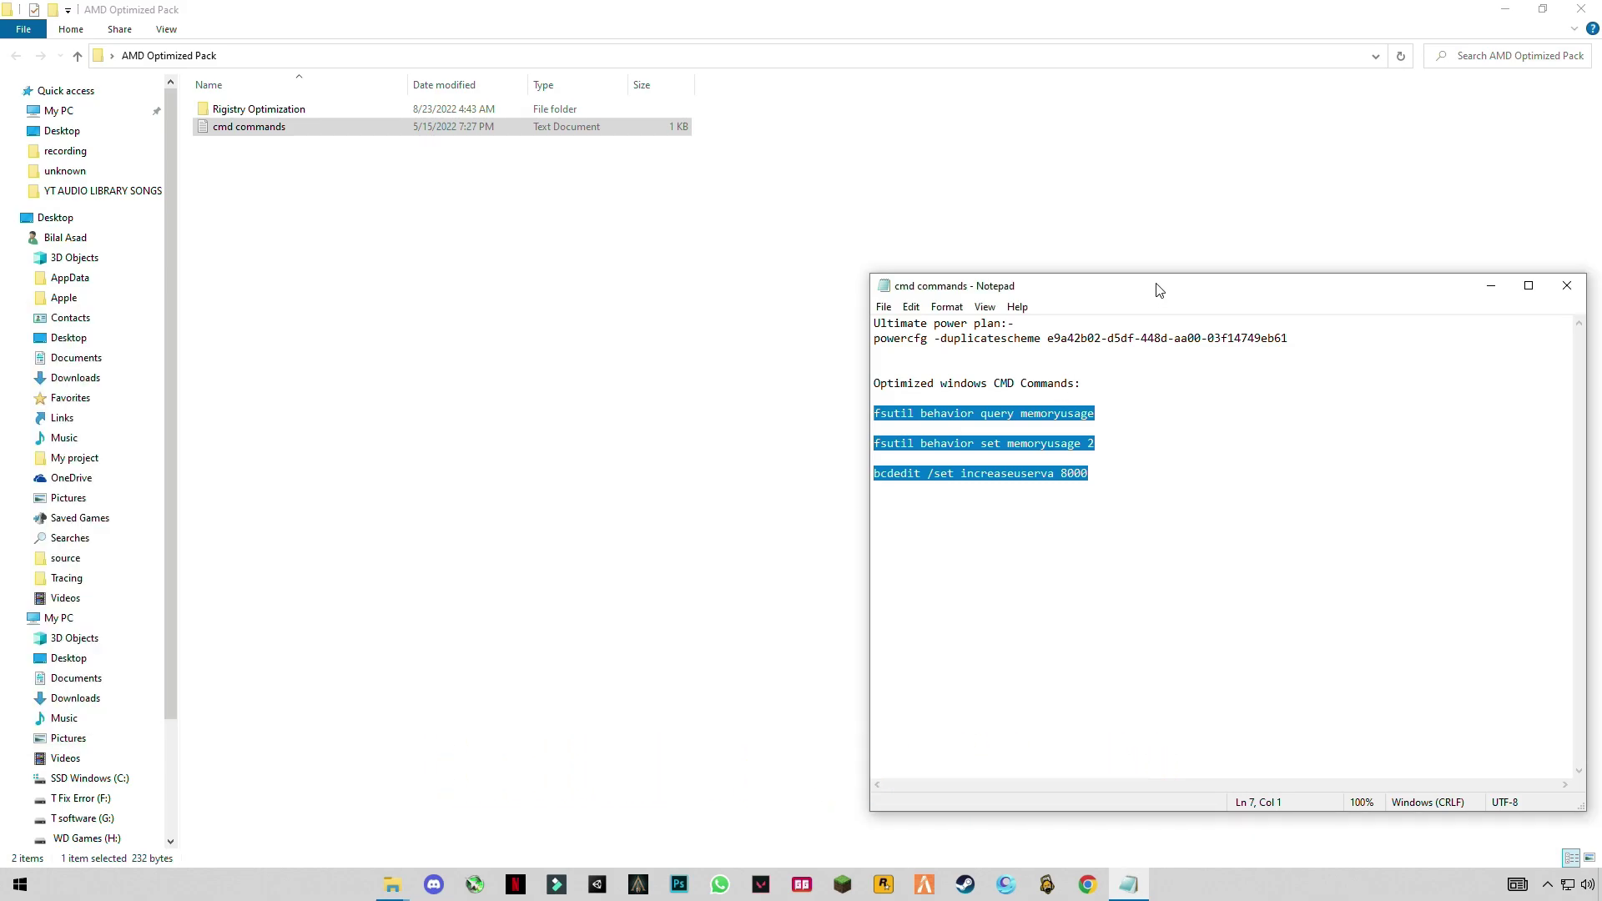
left_click_drag(1169, 287, 576, 297)
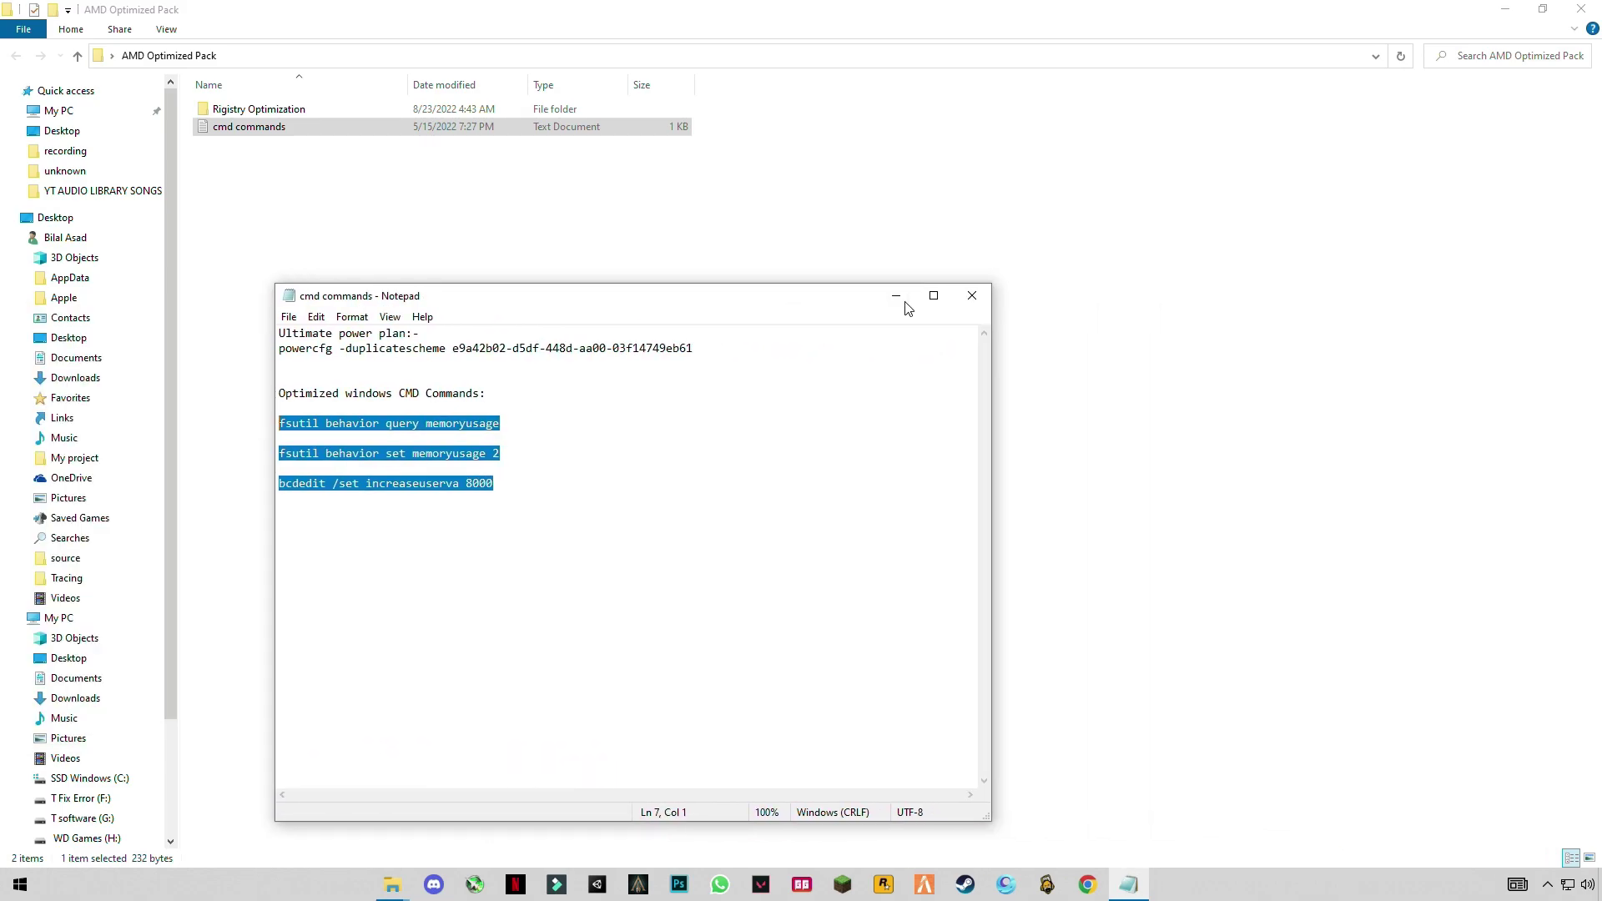
left_click(972, 295)
Open the "Rigistry Optimization" folder and merge its "CPU Best Settings" file into the registry, accepting all prompts
double_click(265, 111)
left_click(268, 115)
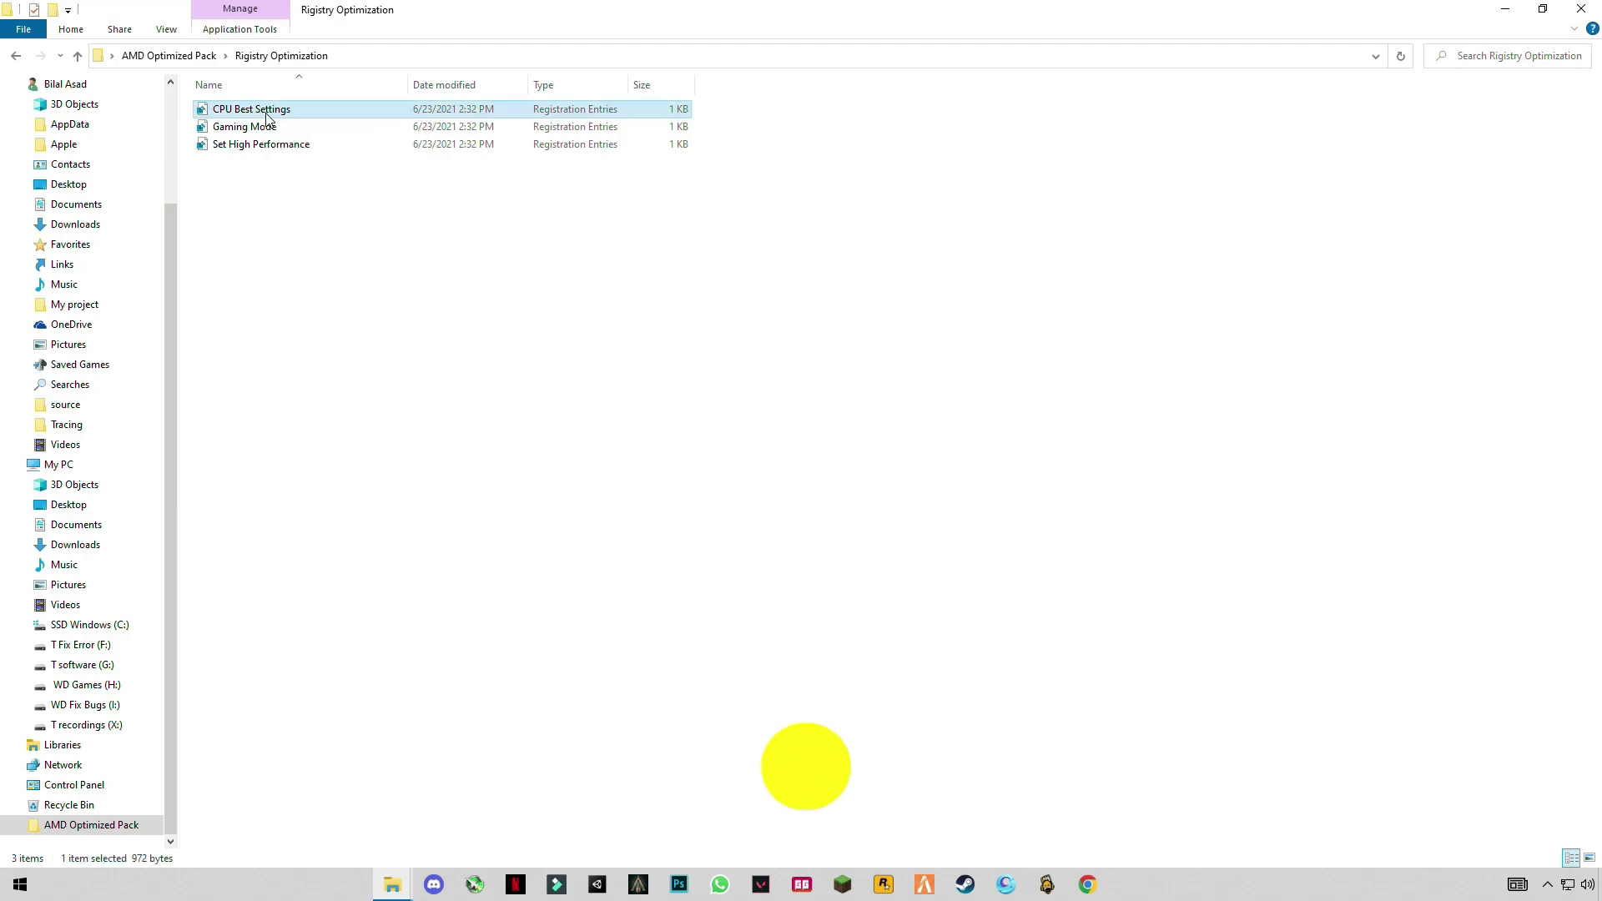
left_click(268, 127)
left_click(284, 147)
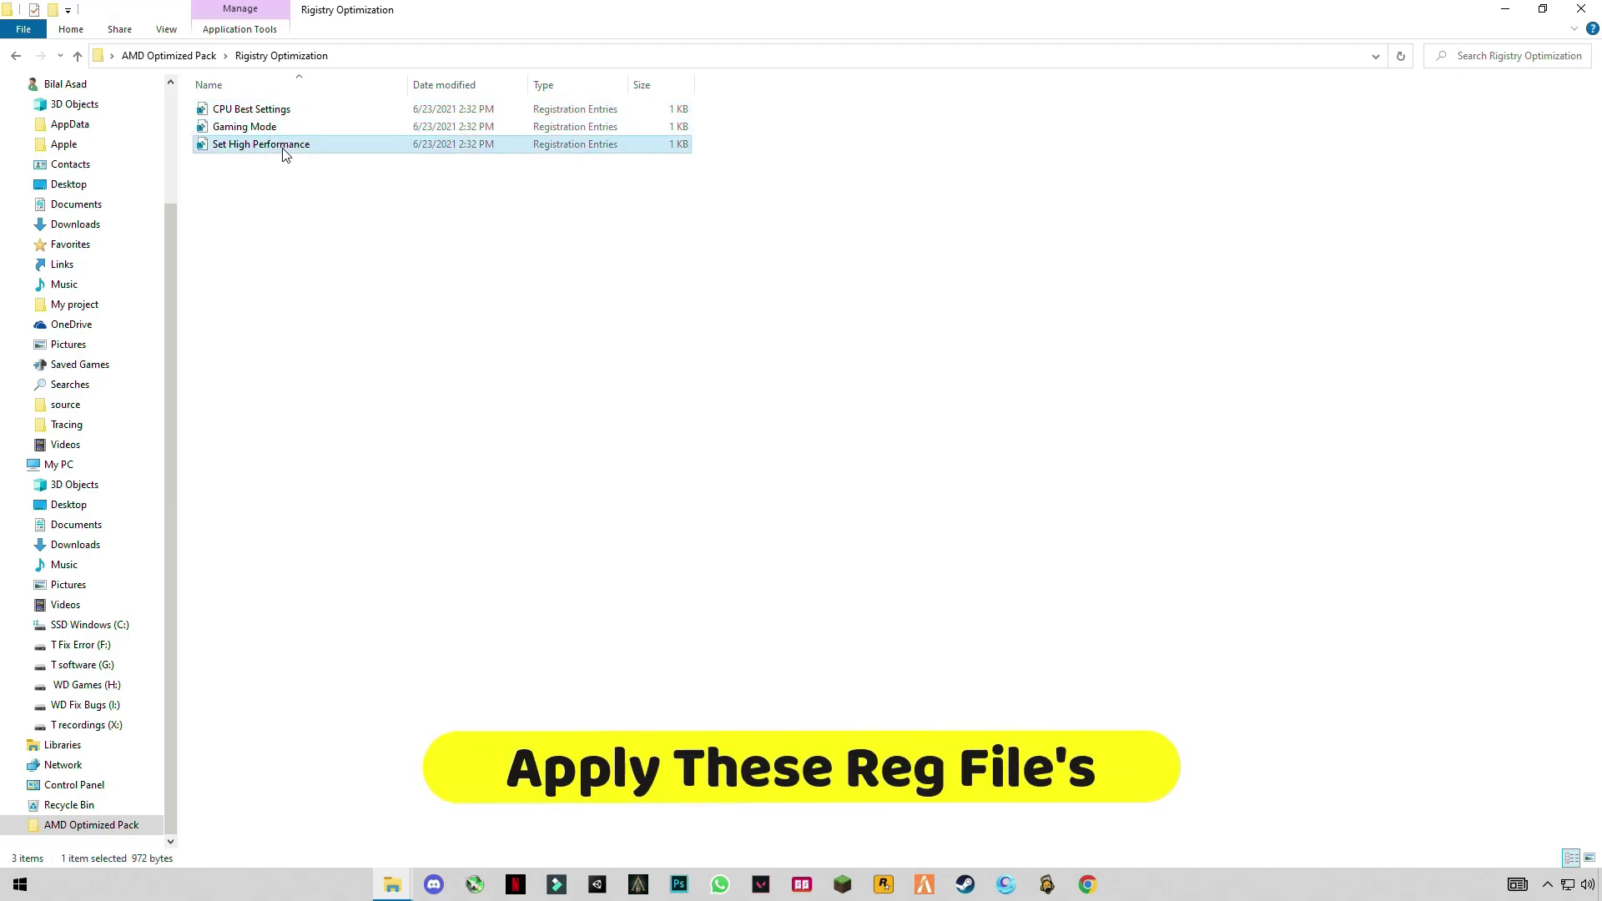
left_click(285, 115)
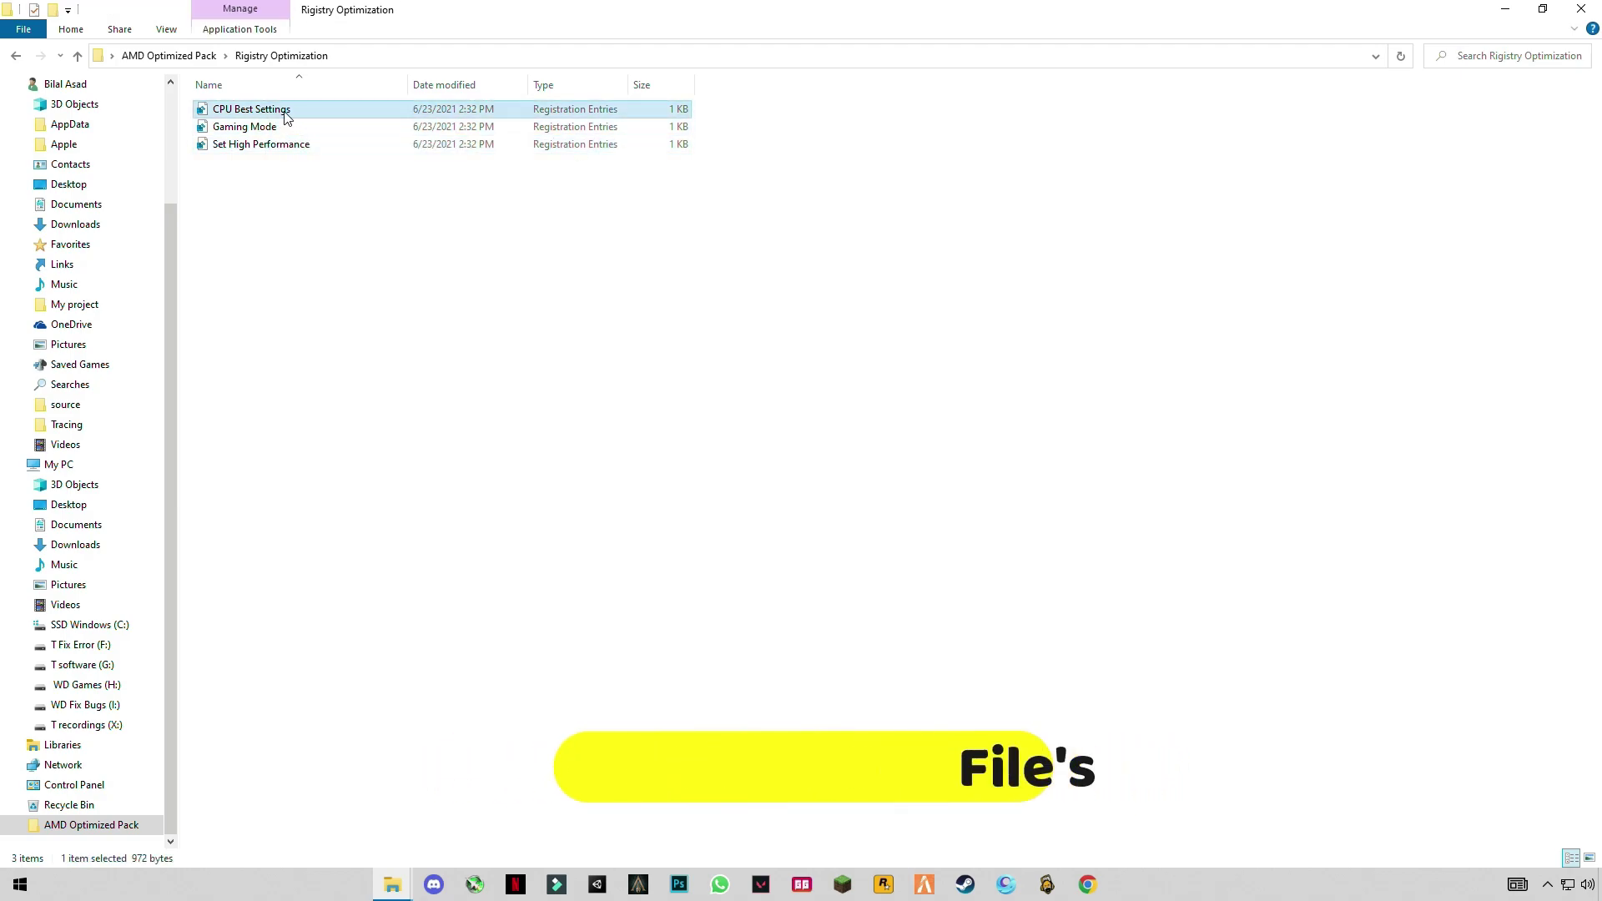
double_click(285, 118)
left_click(697, 548)
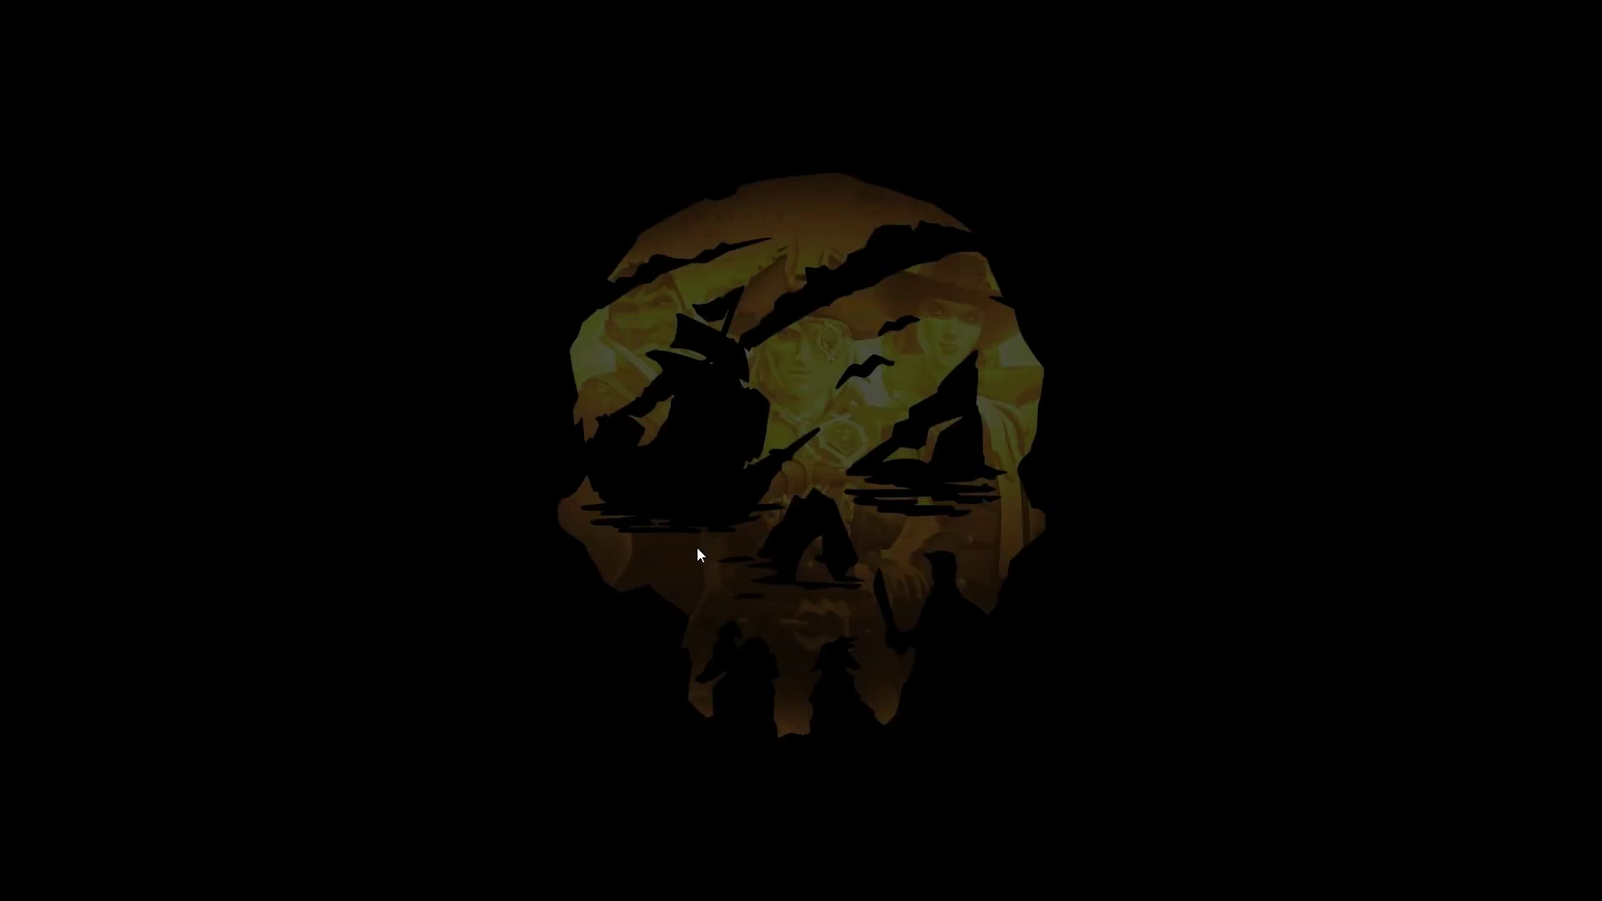
left_click(930, 467)
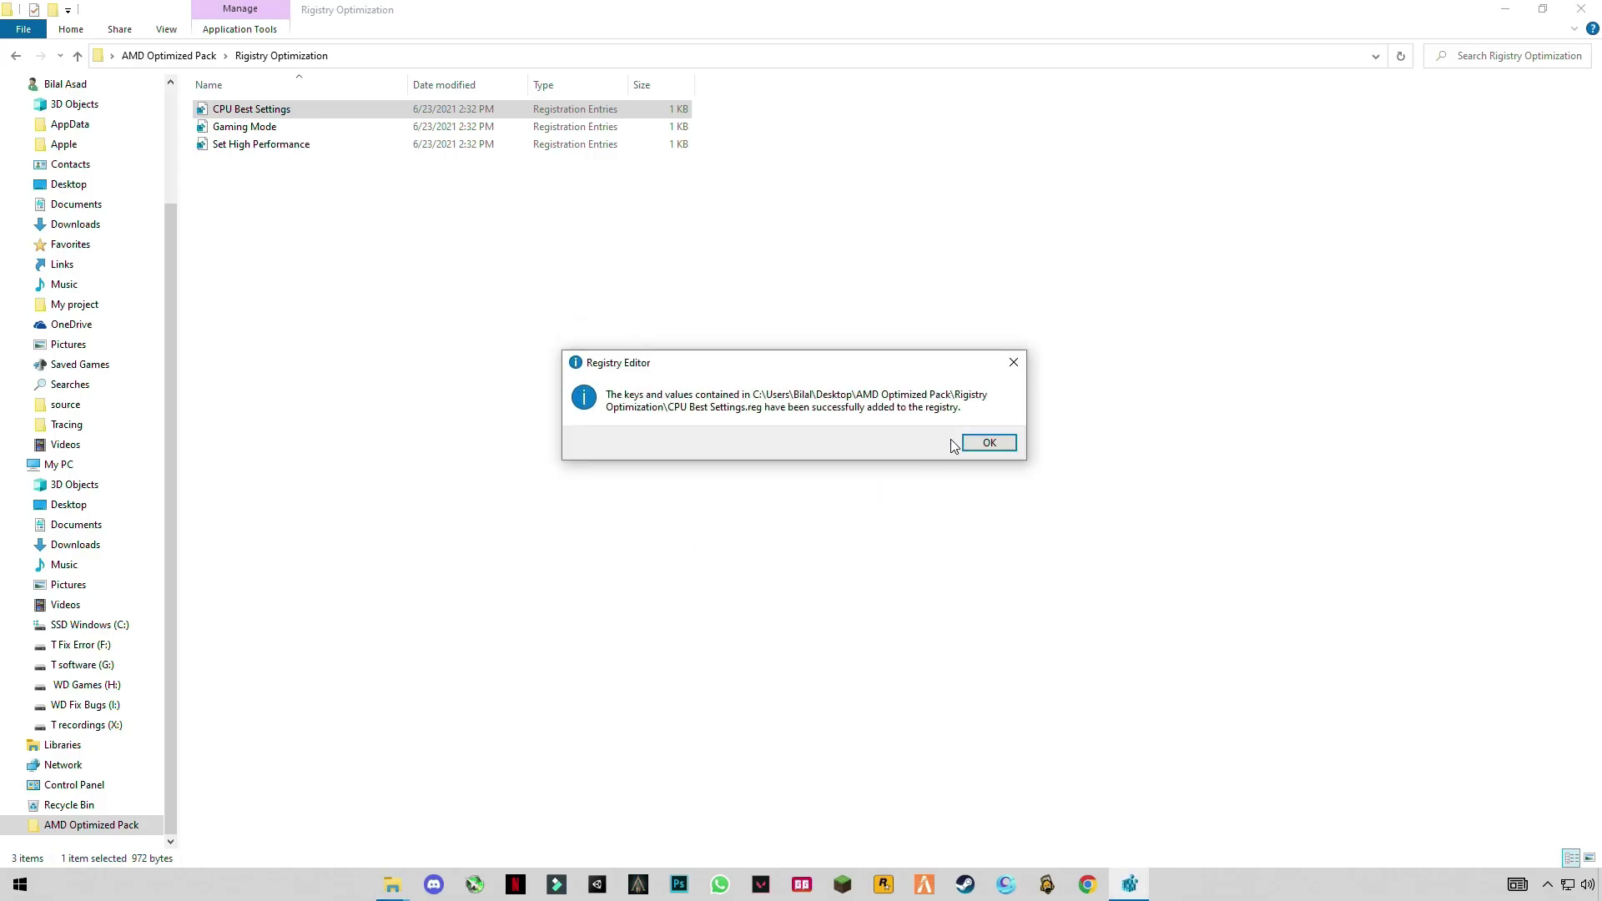
left_click(989, 442)
Merge the "Gaming Mode" registration file into the registry, accepting all prompts
double_click(209, 128)
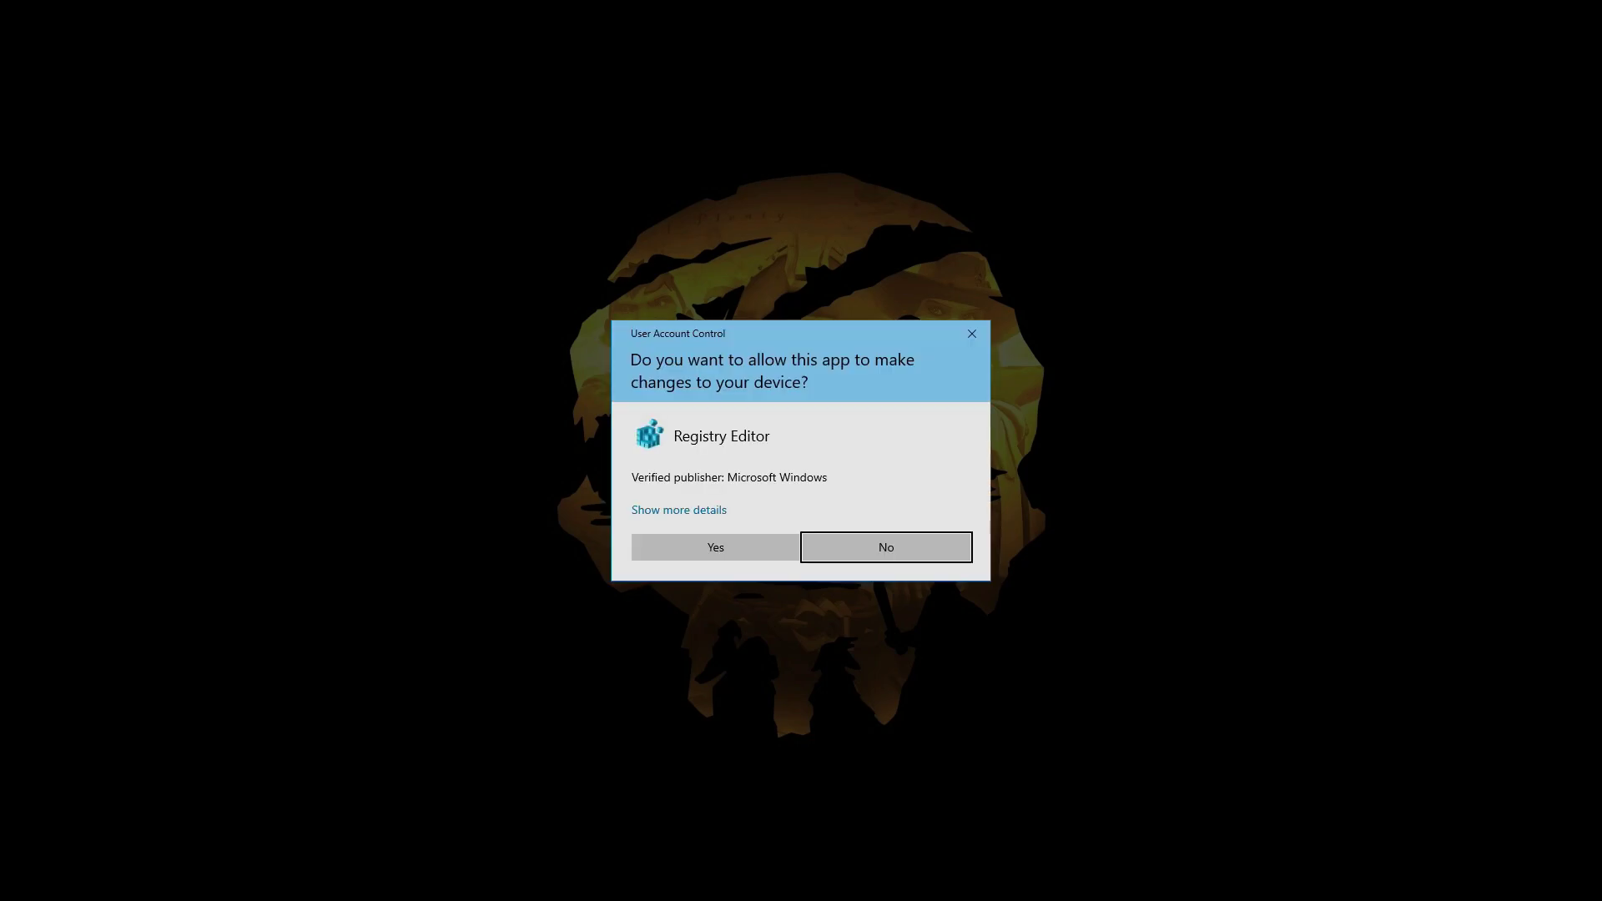
left_click(768, 542)
left_click(926, 466)
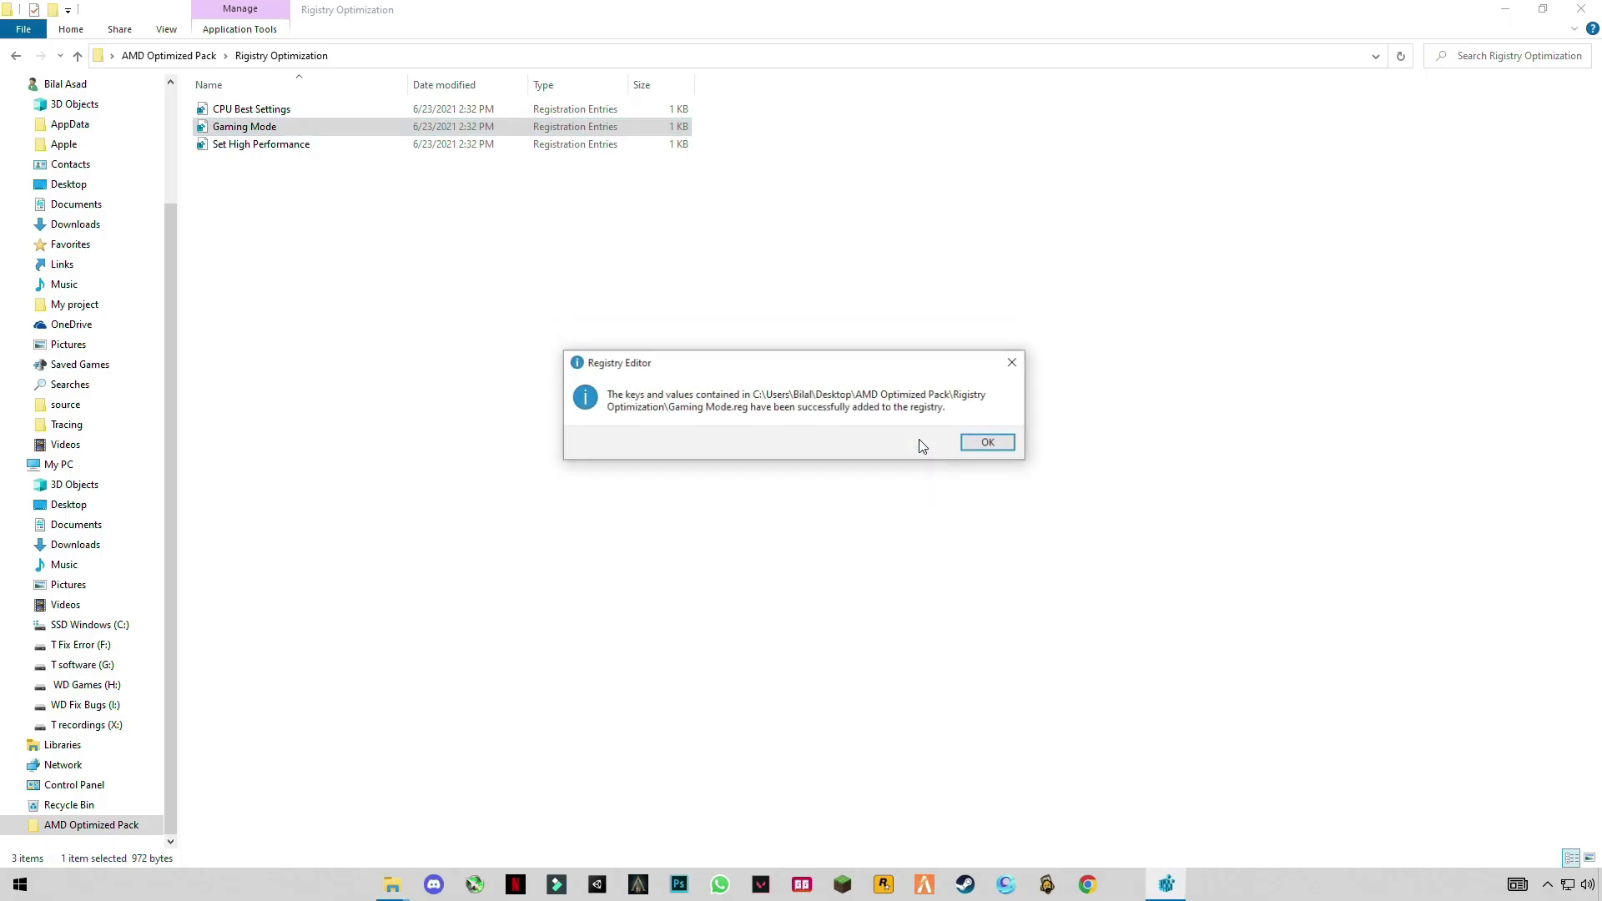
left_click(989, 443)
Merge the "Set High Performance" registration file into the registry, accepting all prompts, and close the folder window
double_click(253, 144)
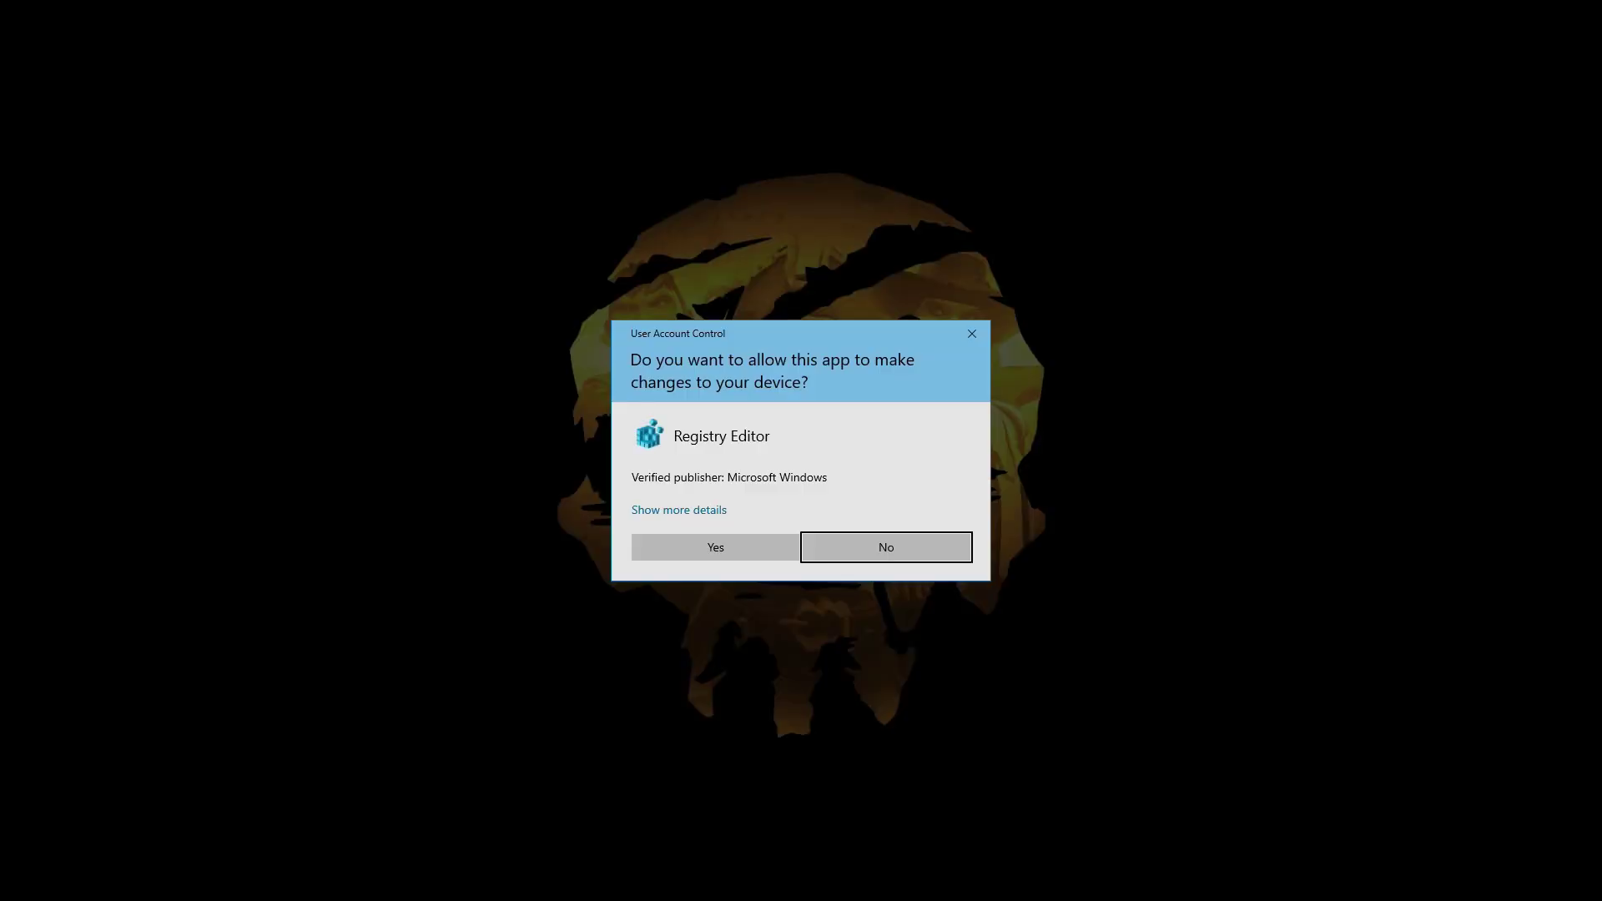
left_click(755, 547)
left_click(918, 468)
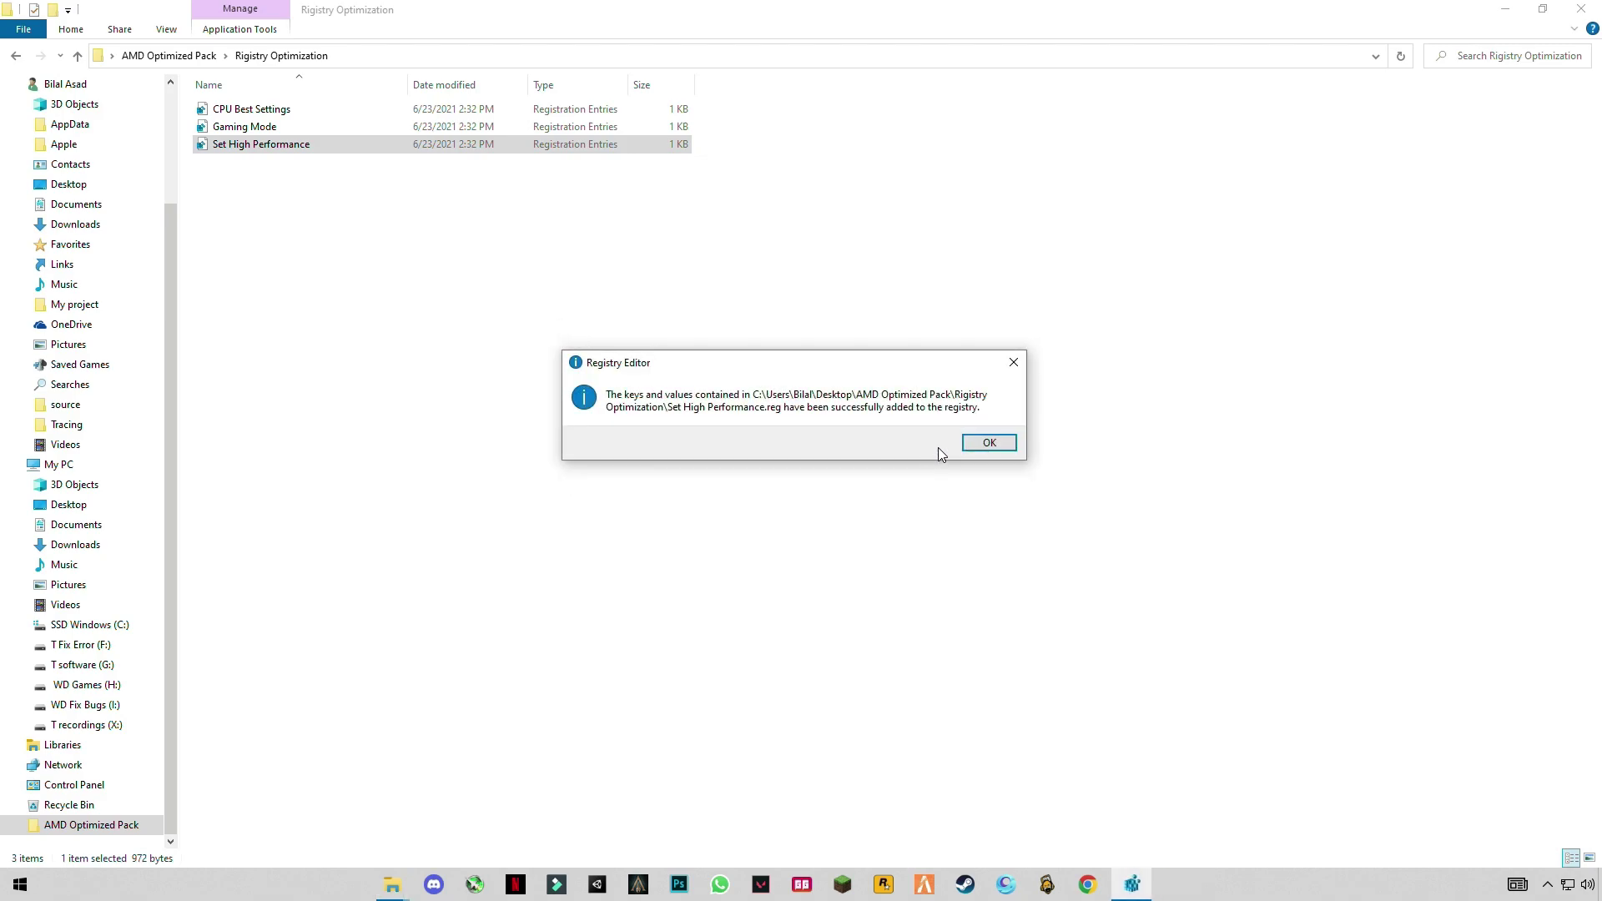
left_click(989, 443)
left_click(1581, 9)
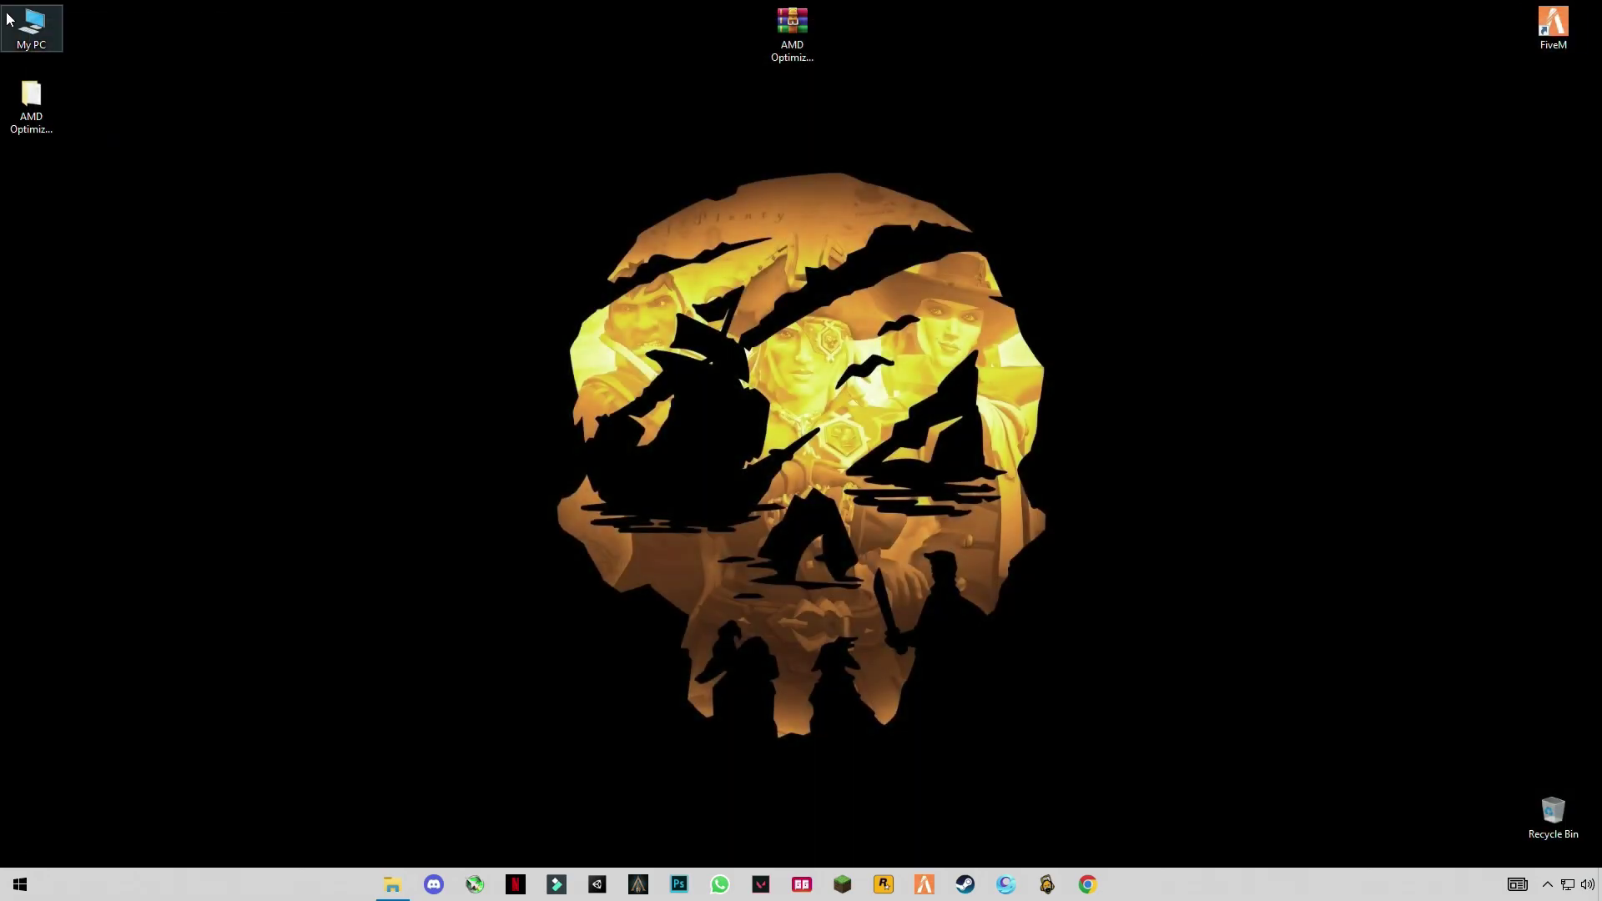
right_click(10, 20)
left_click(79, 229)
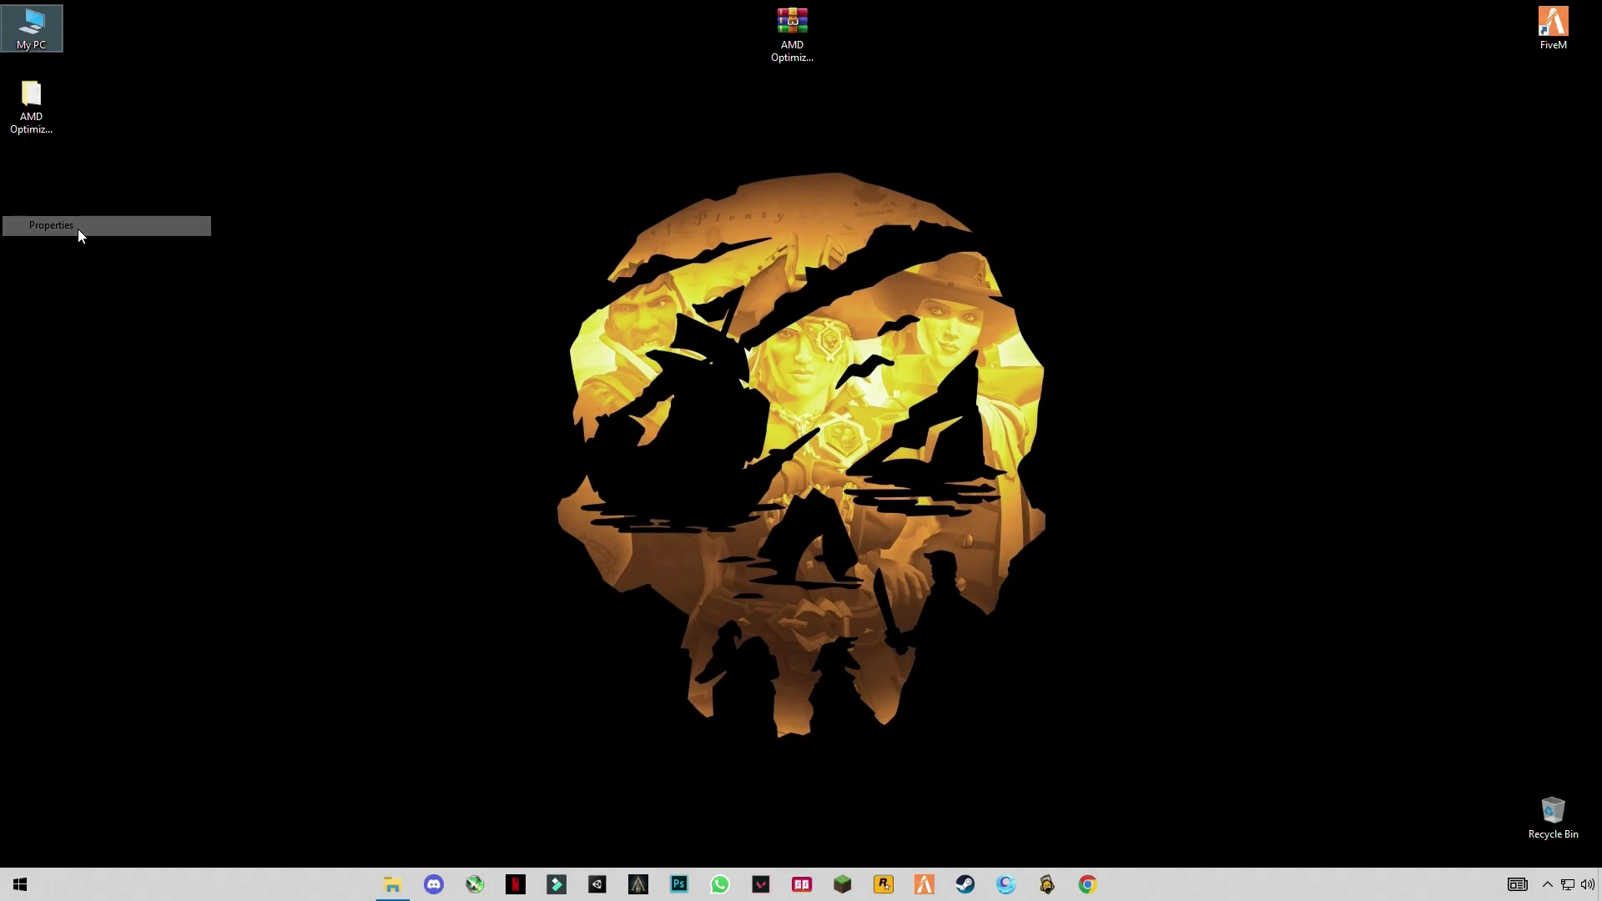
key("alt+F4")
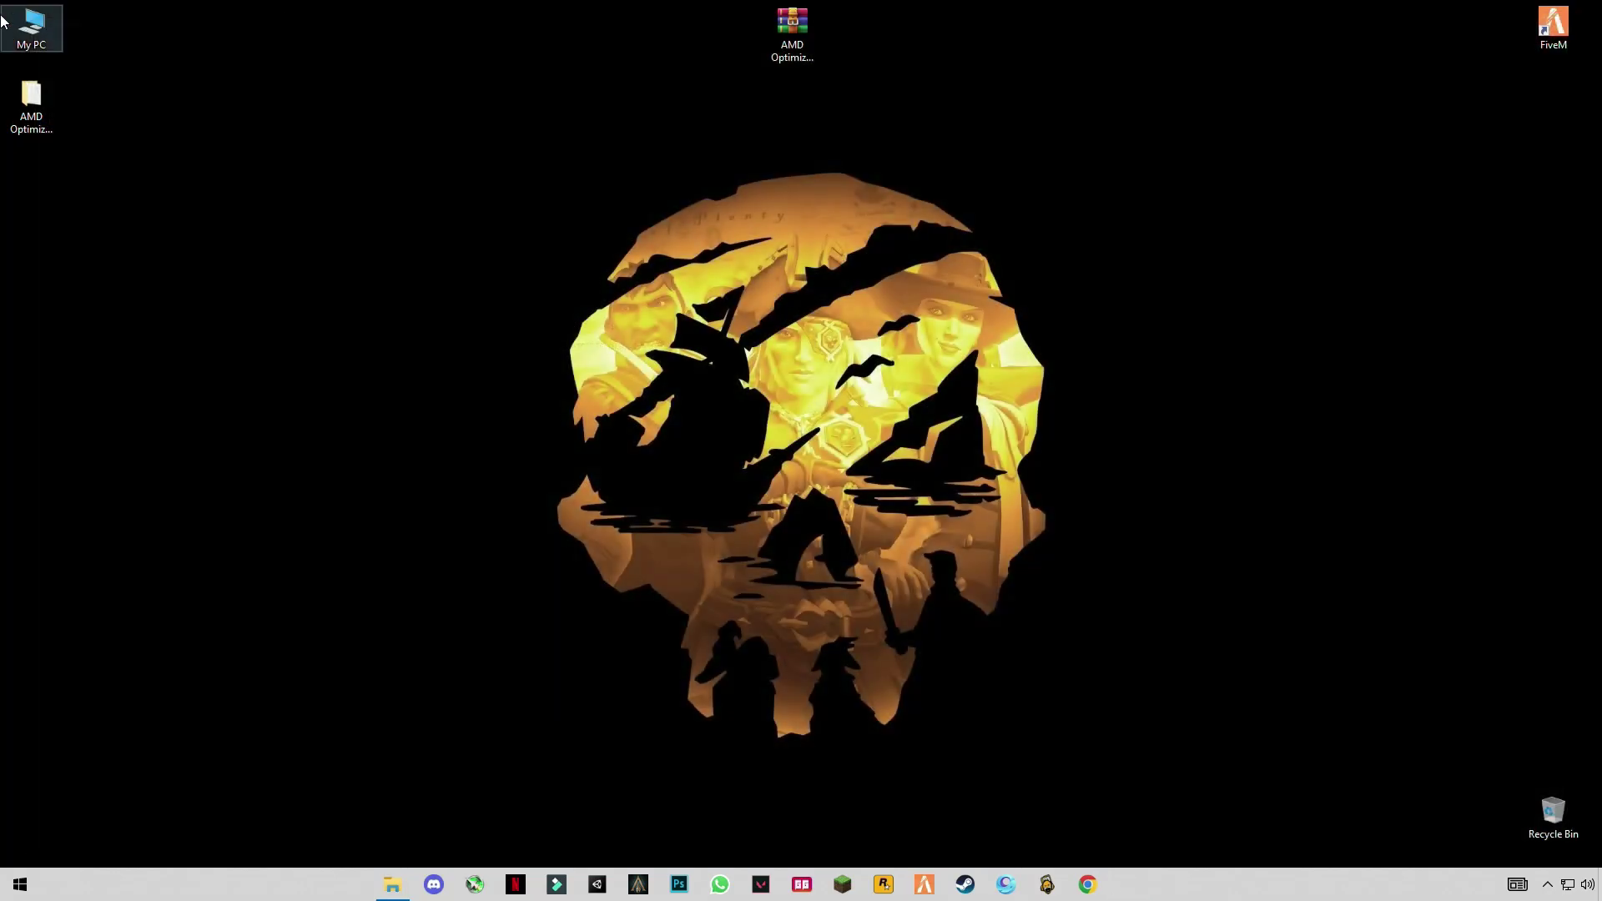
Open My PC's system properties and bring up the Performance Options from the advanced system settings
double_click(17, 25)
right_click(819, 593)
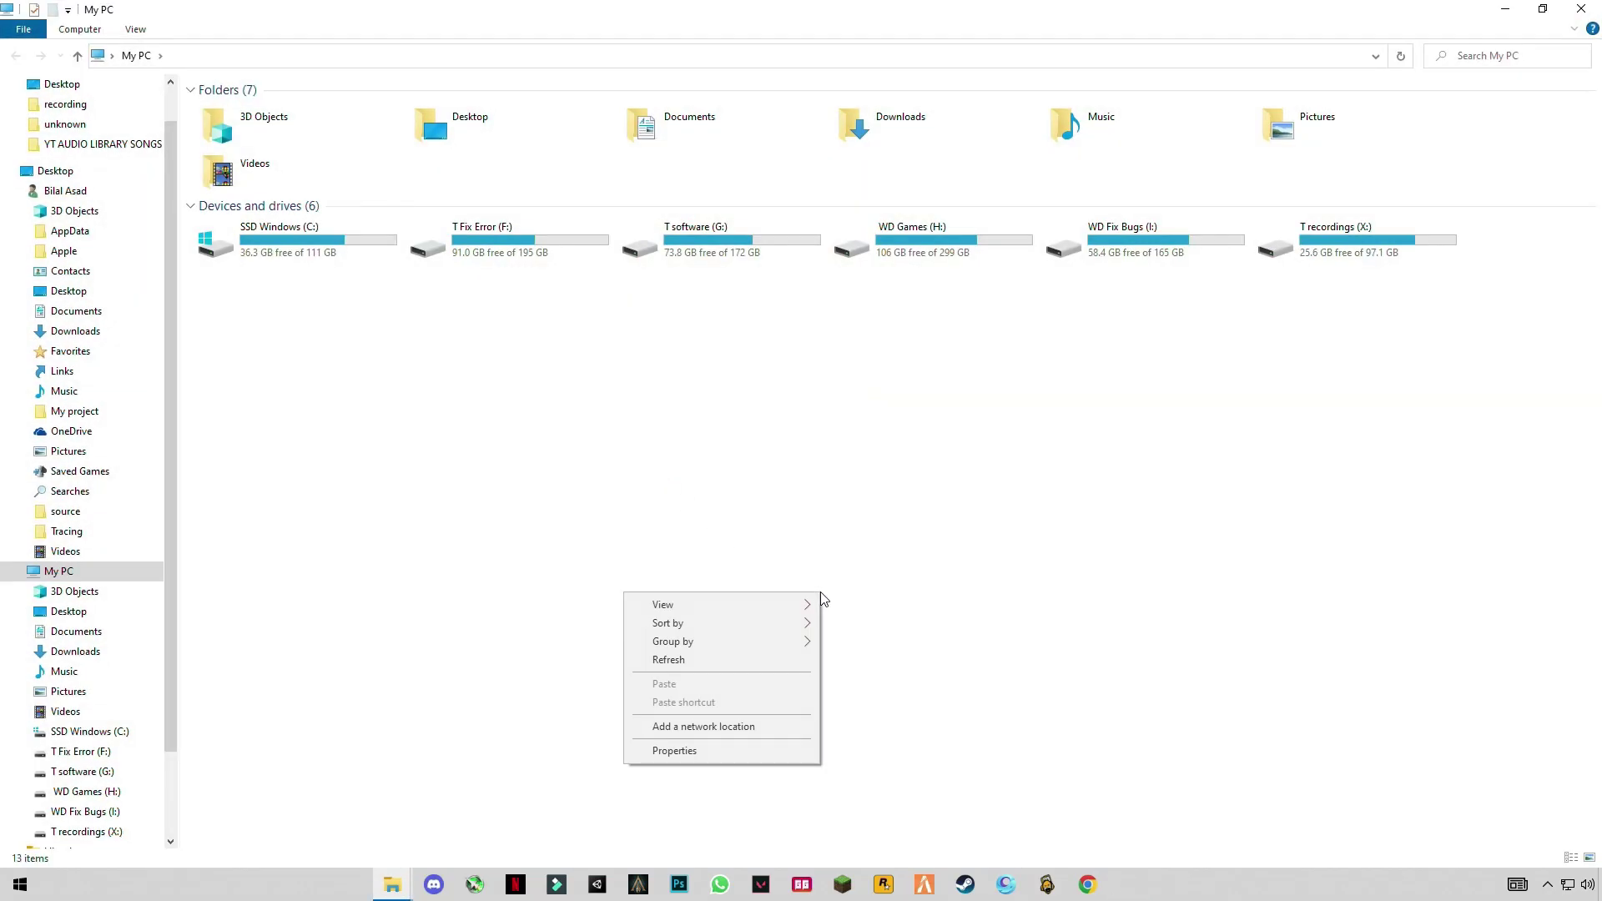
left_click(675, 750)
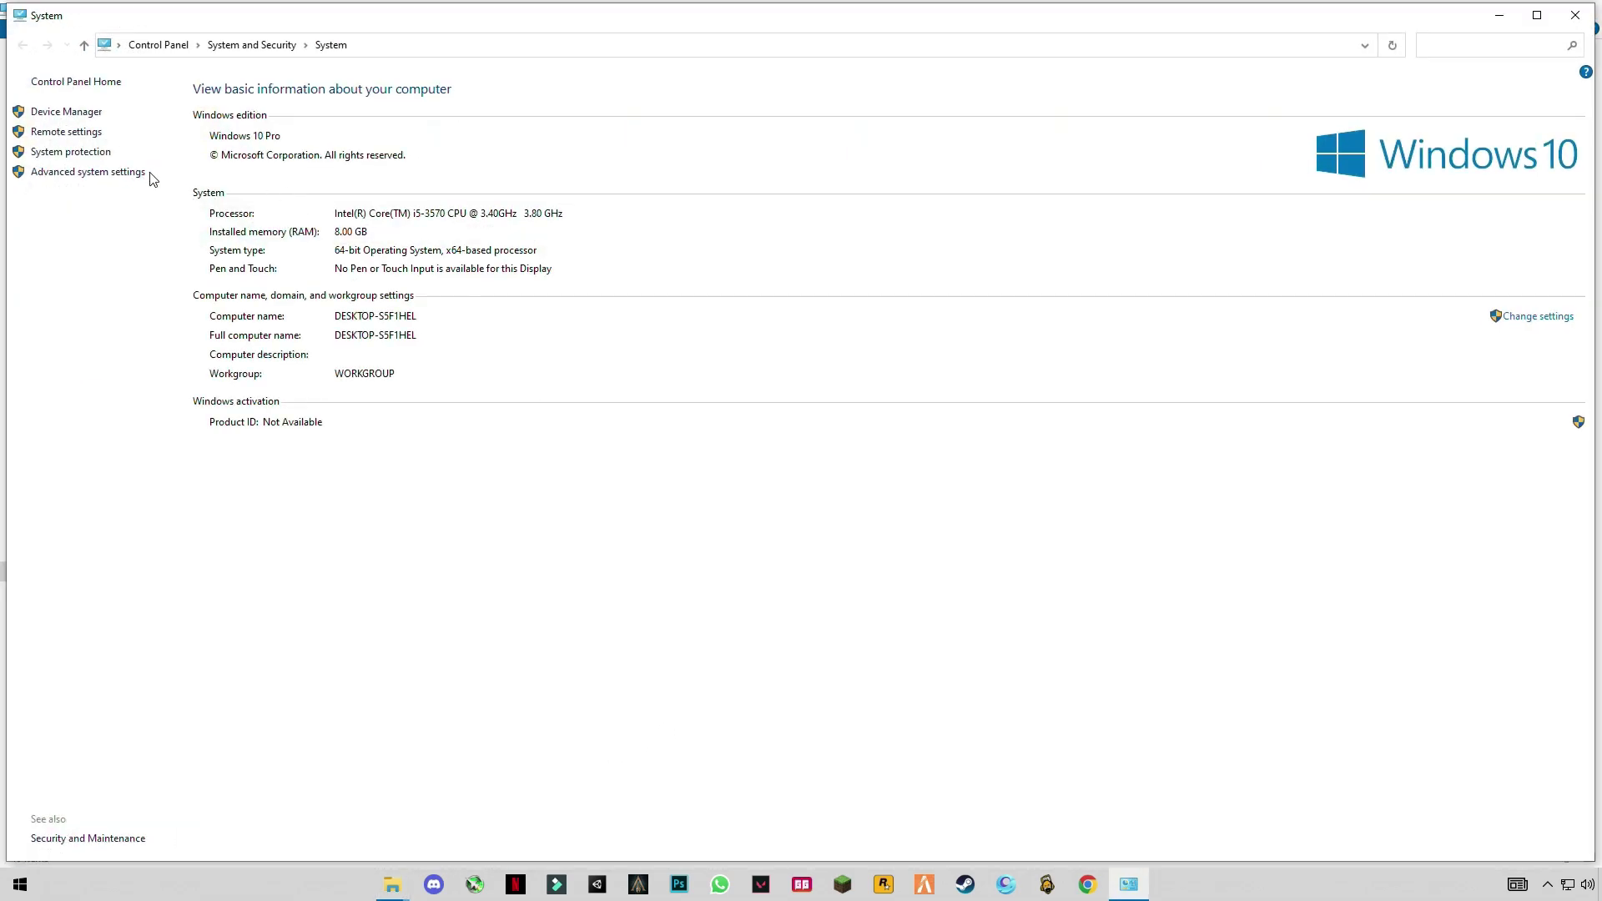
left_click(79, 172)
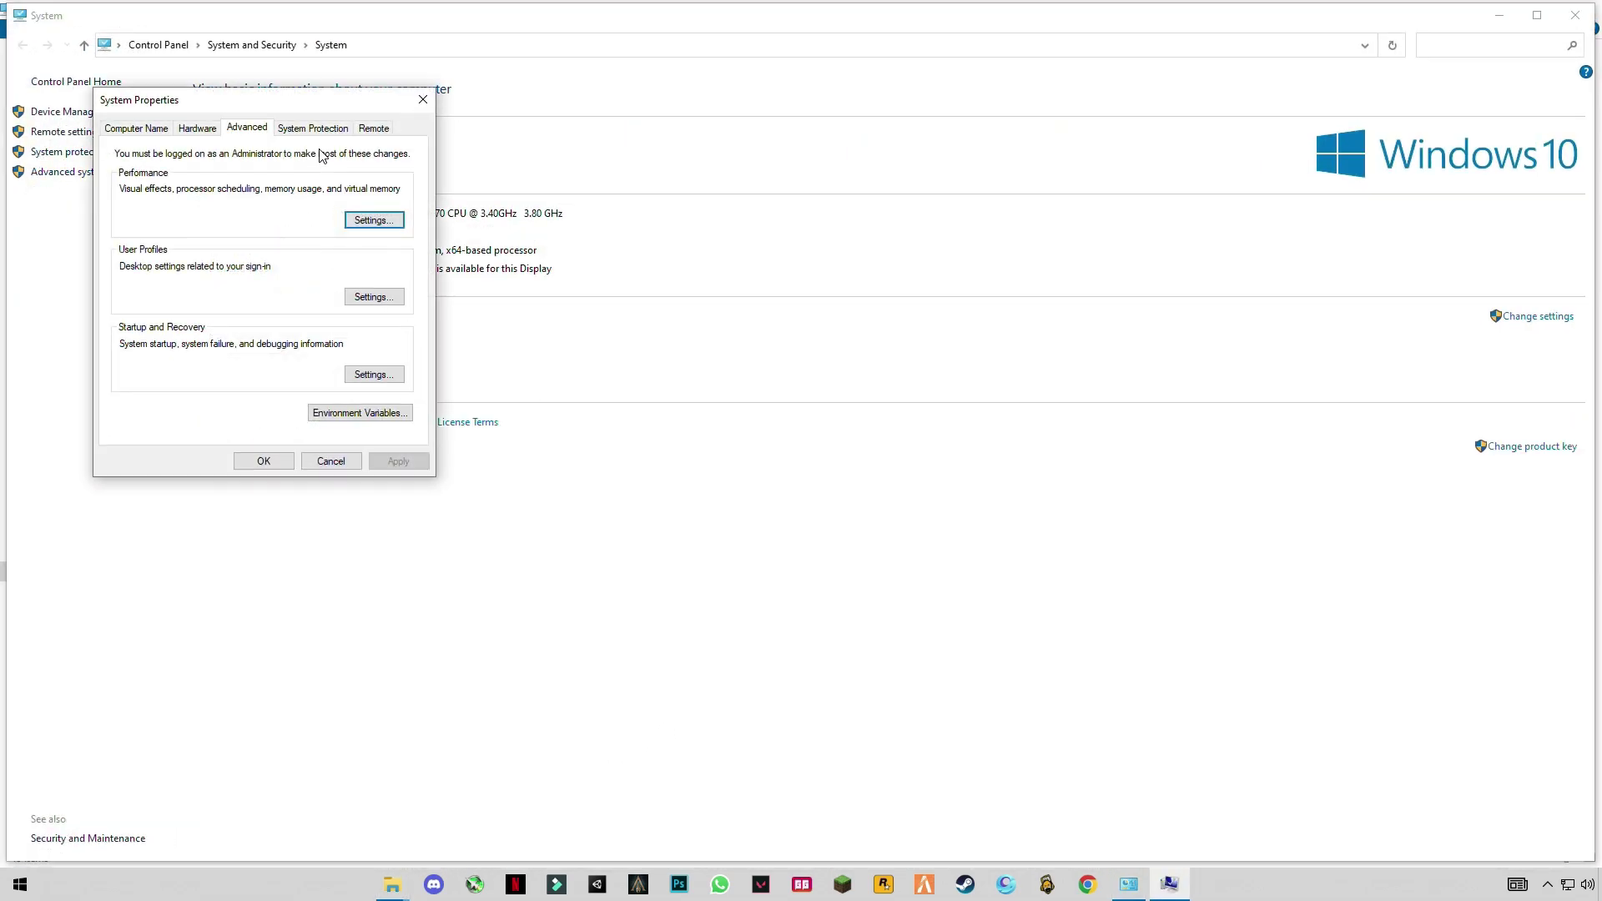
left_click(369, 223)
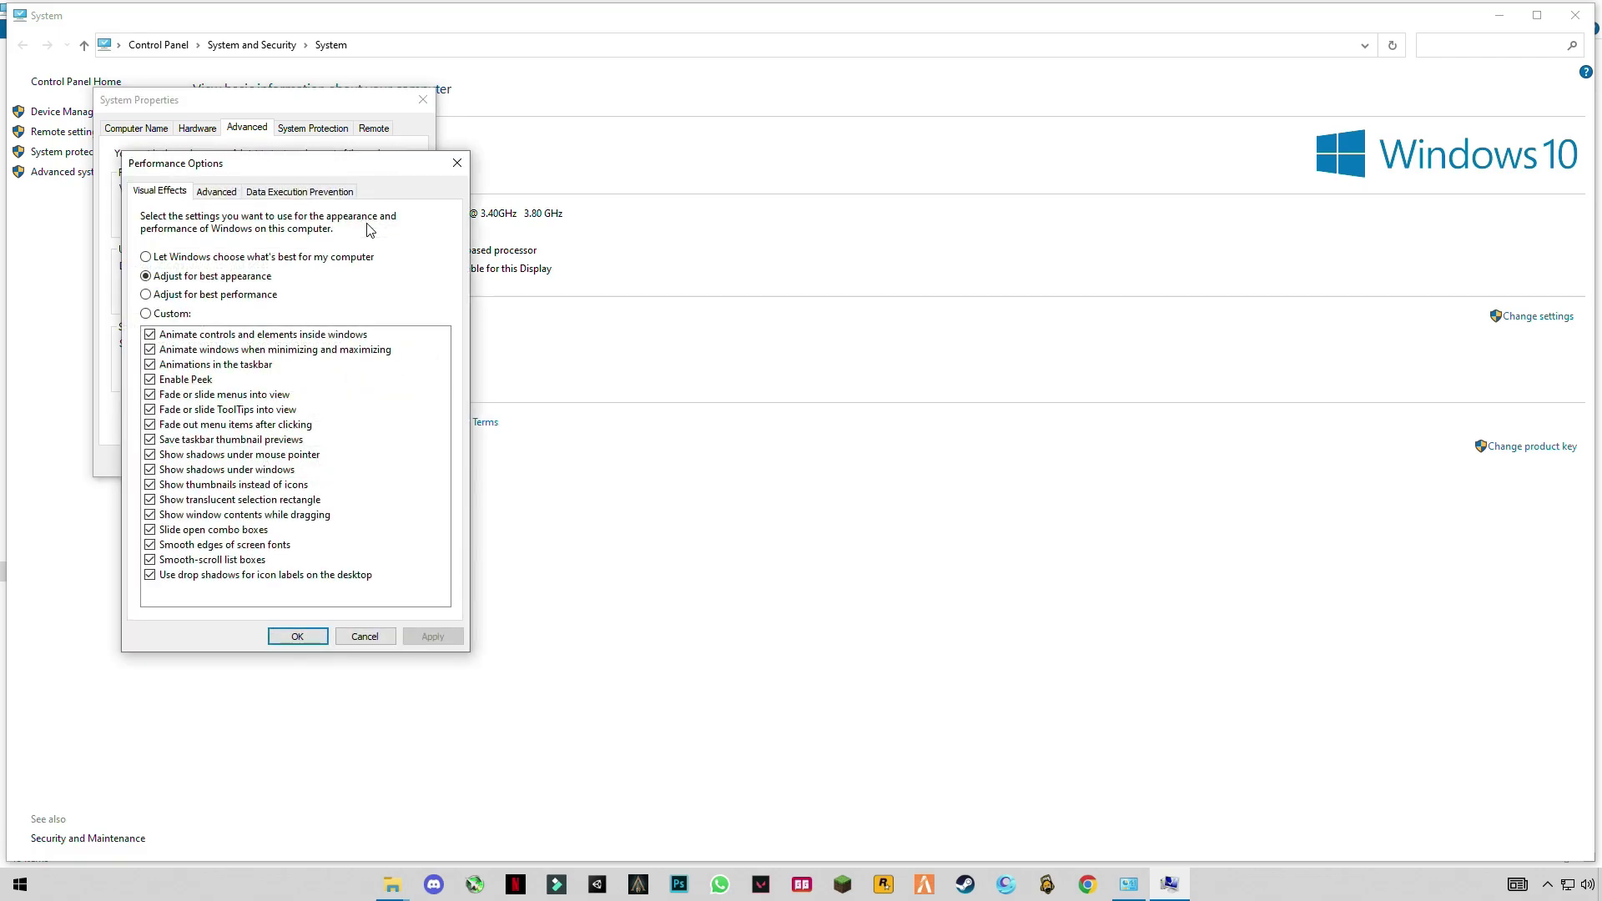
Set the Windows visual effects to "Adjust for best performance", apply the change, and close the open dialogs and the System window
left_click(218, 192)
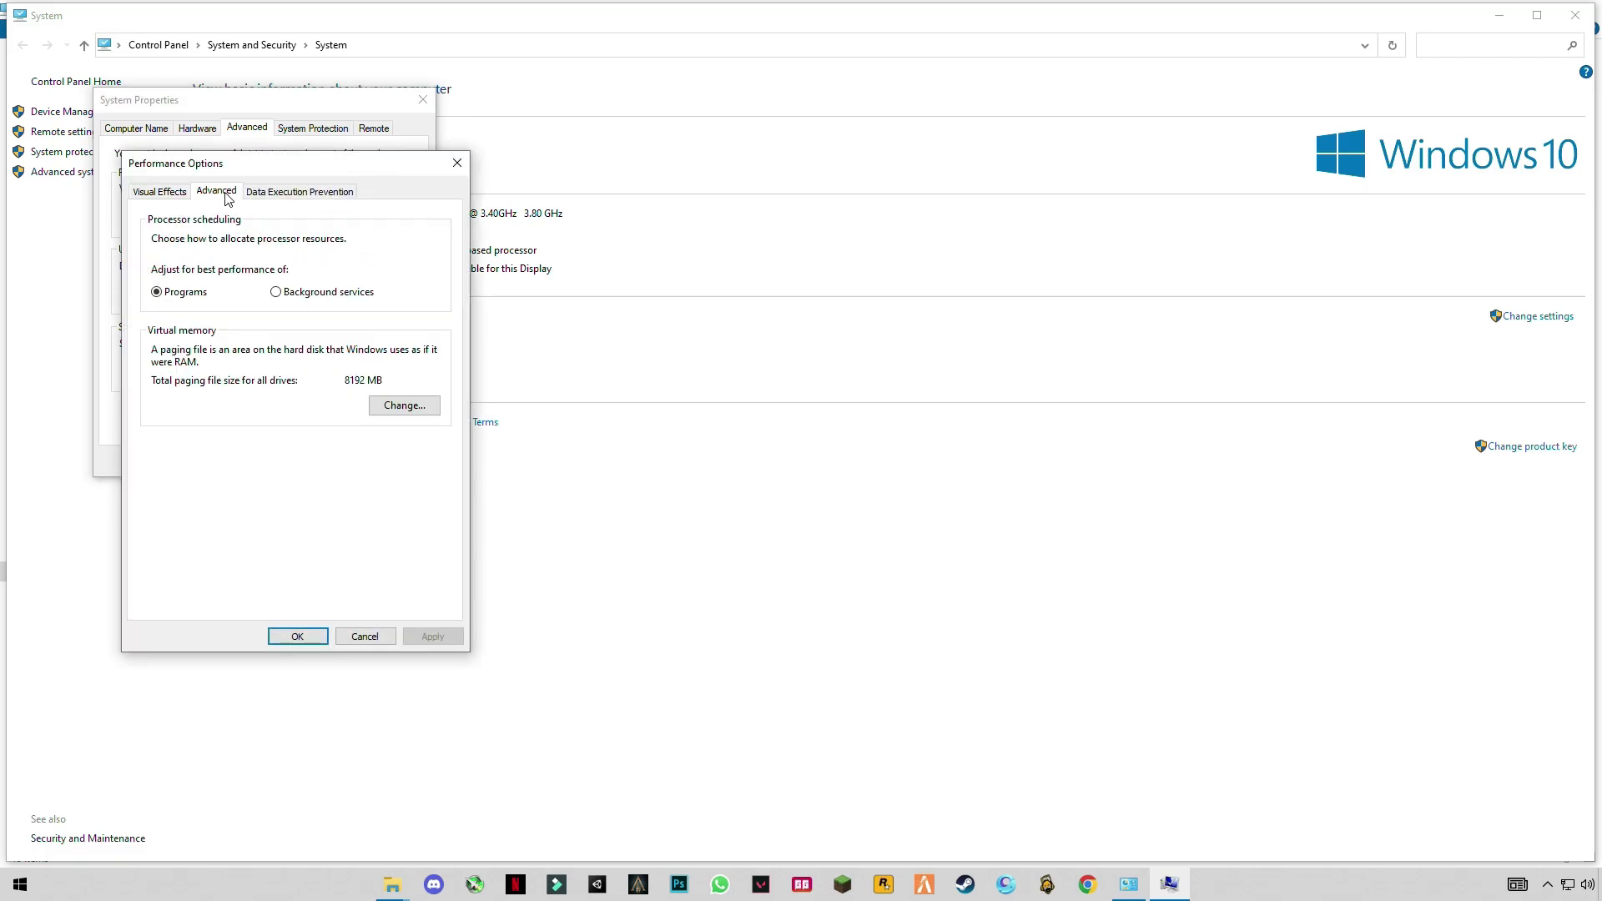
left_click(177, 191)
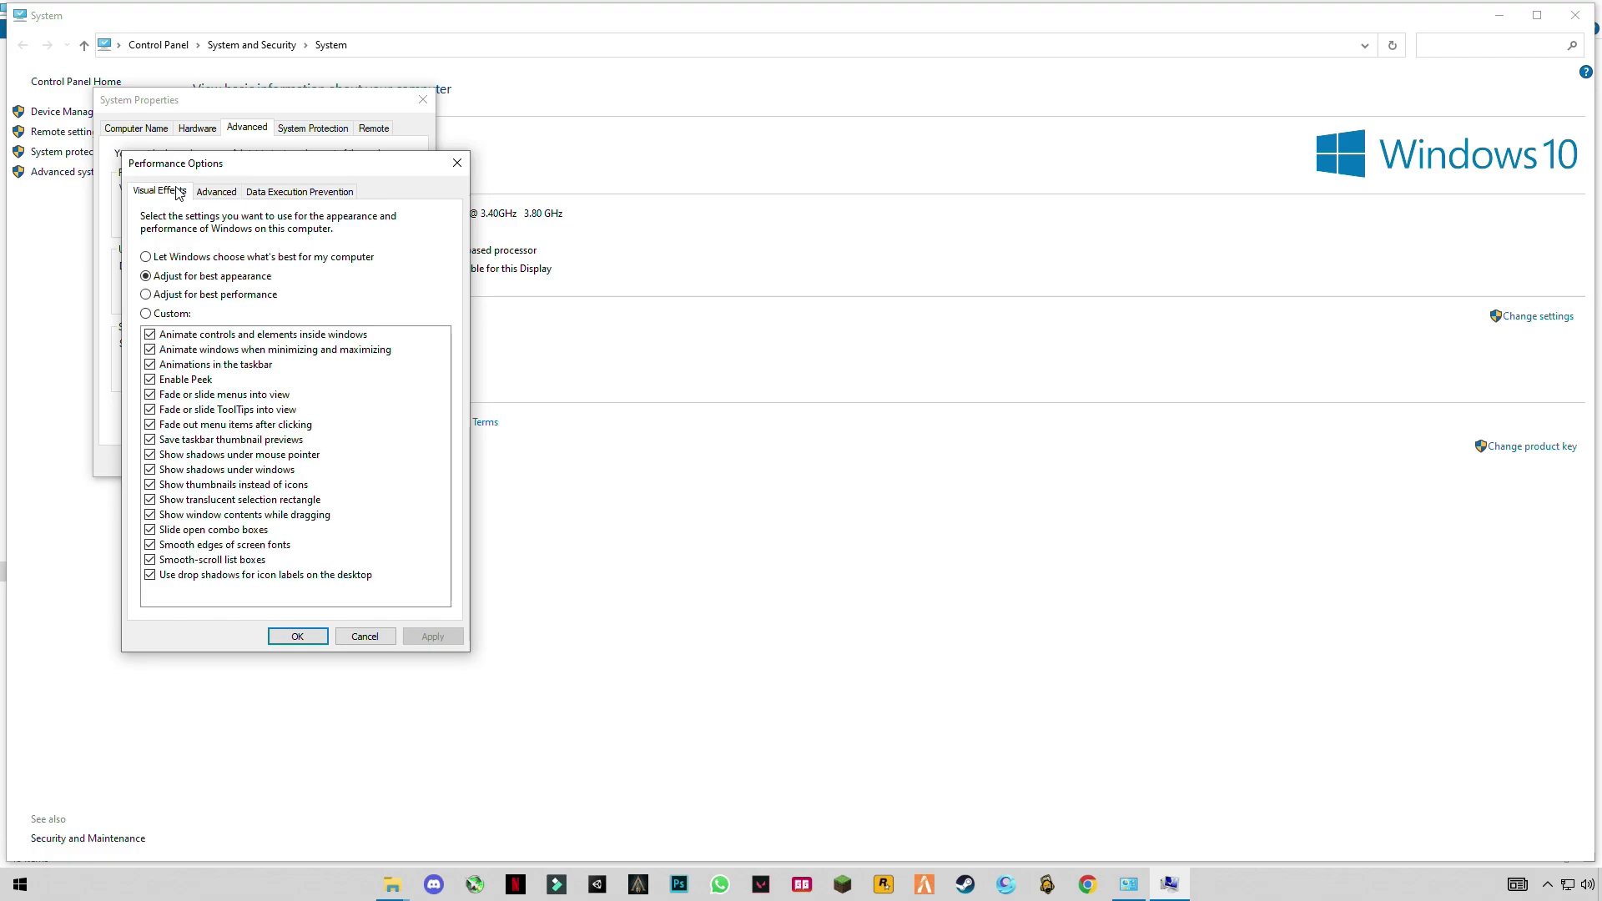
left_click(152, 298)
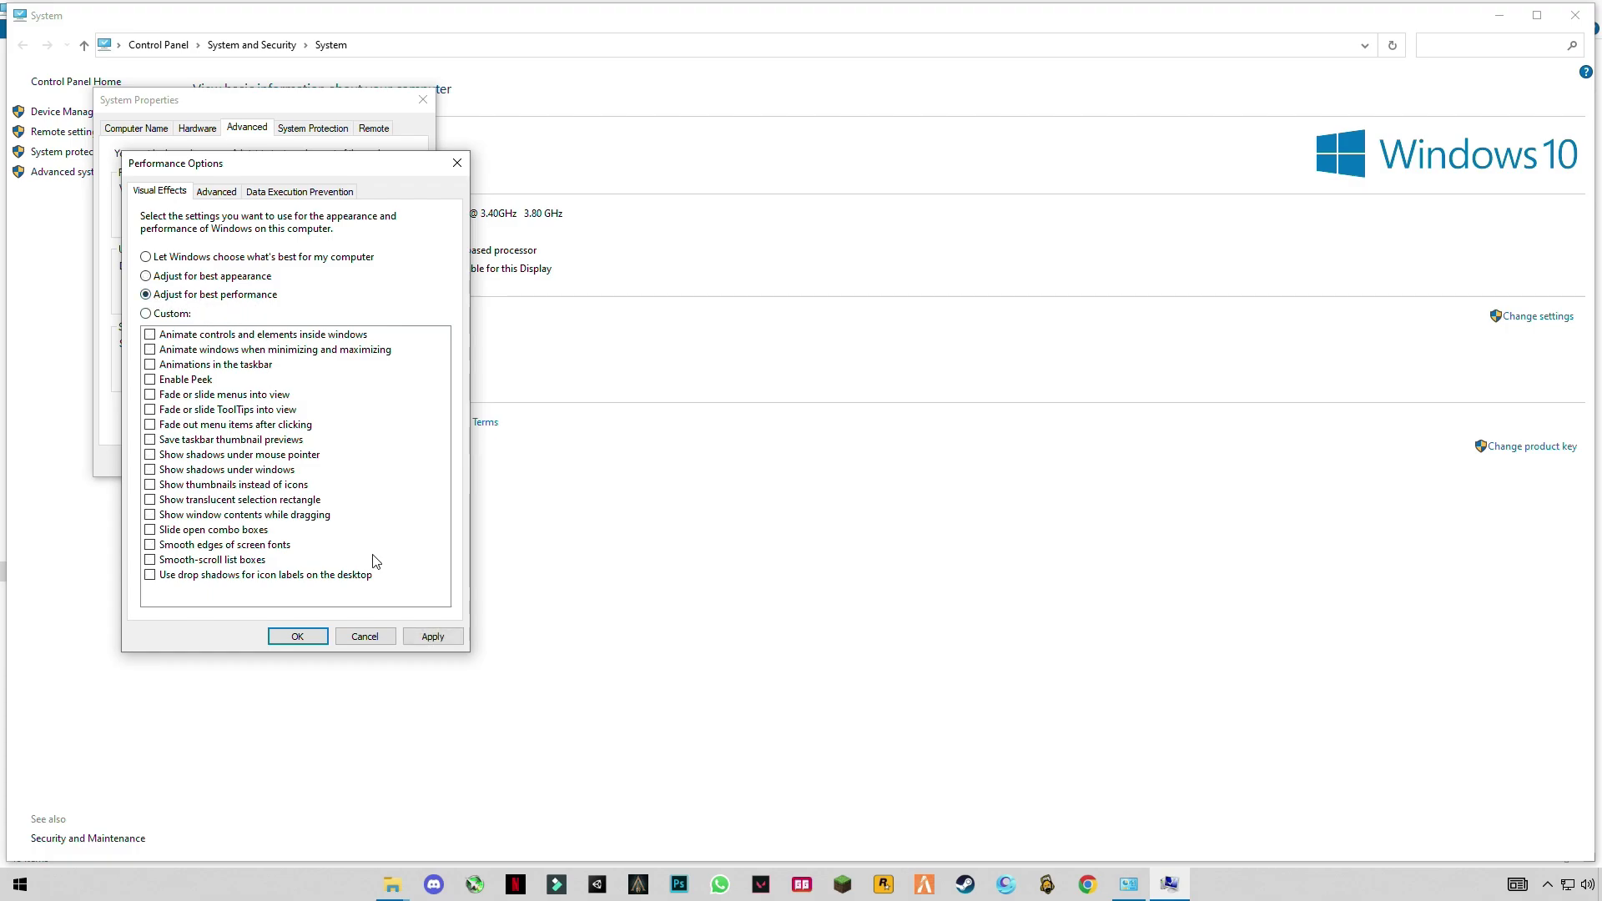
left_click(432, 638)
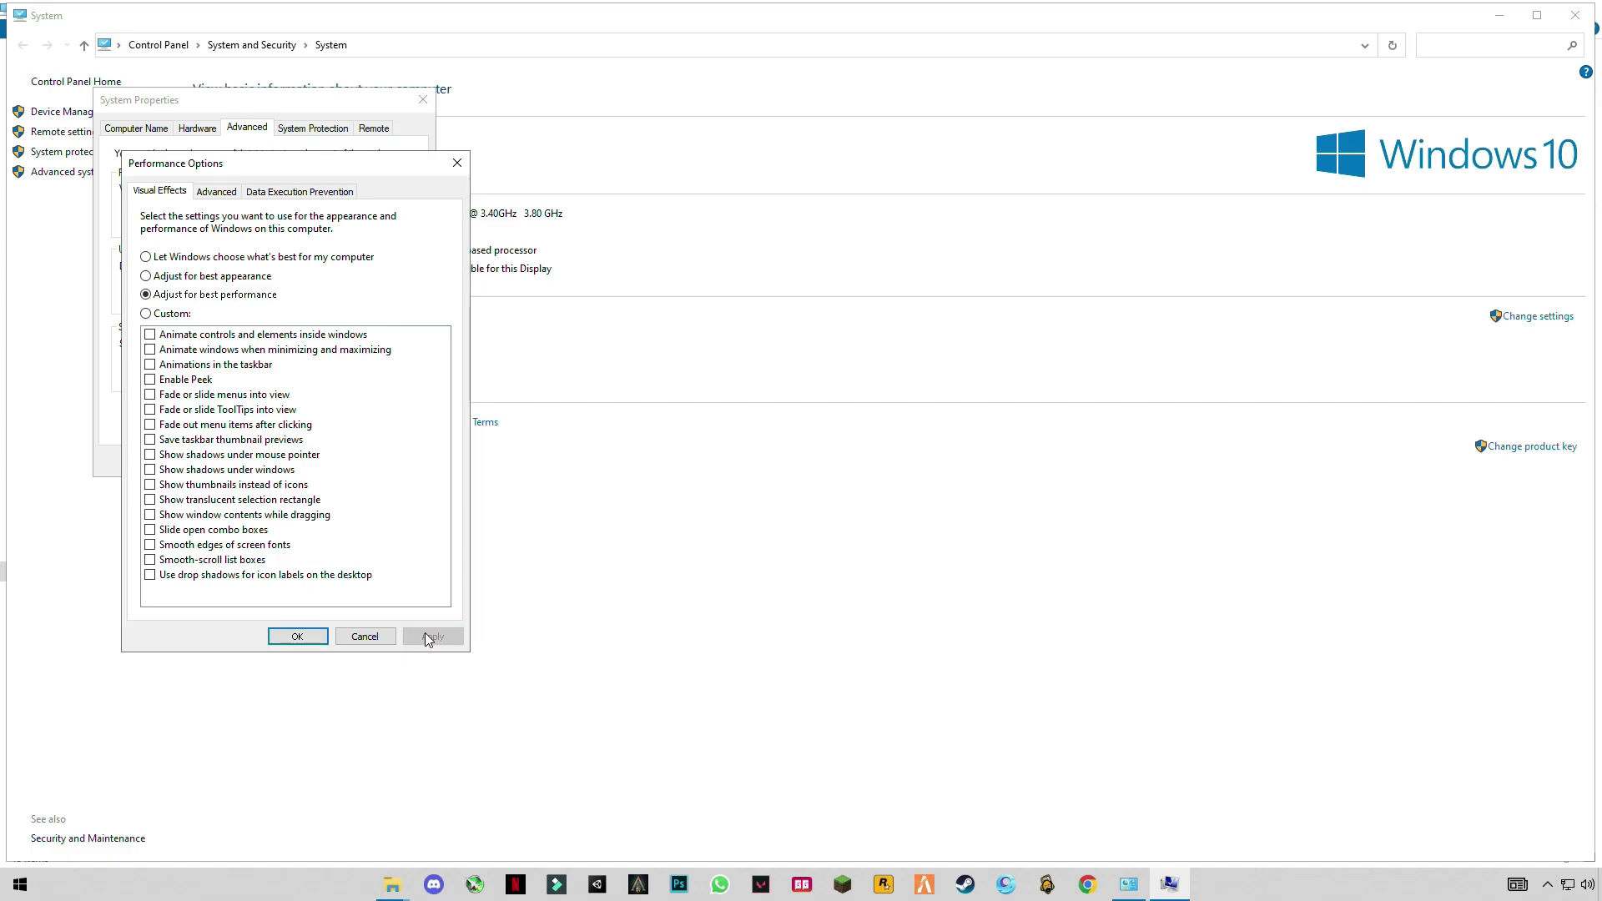
left_click(309, 637)
left_click(282, 467)
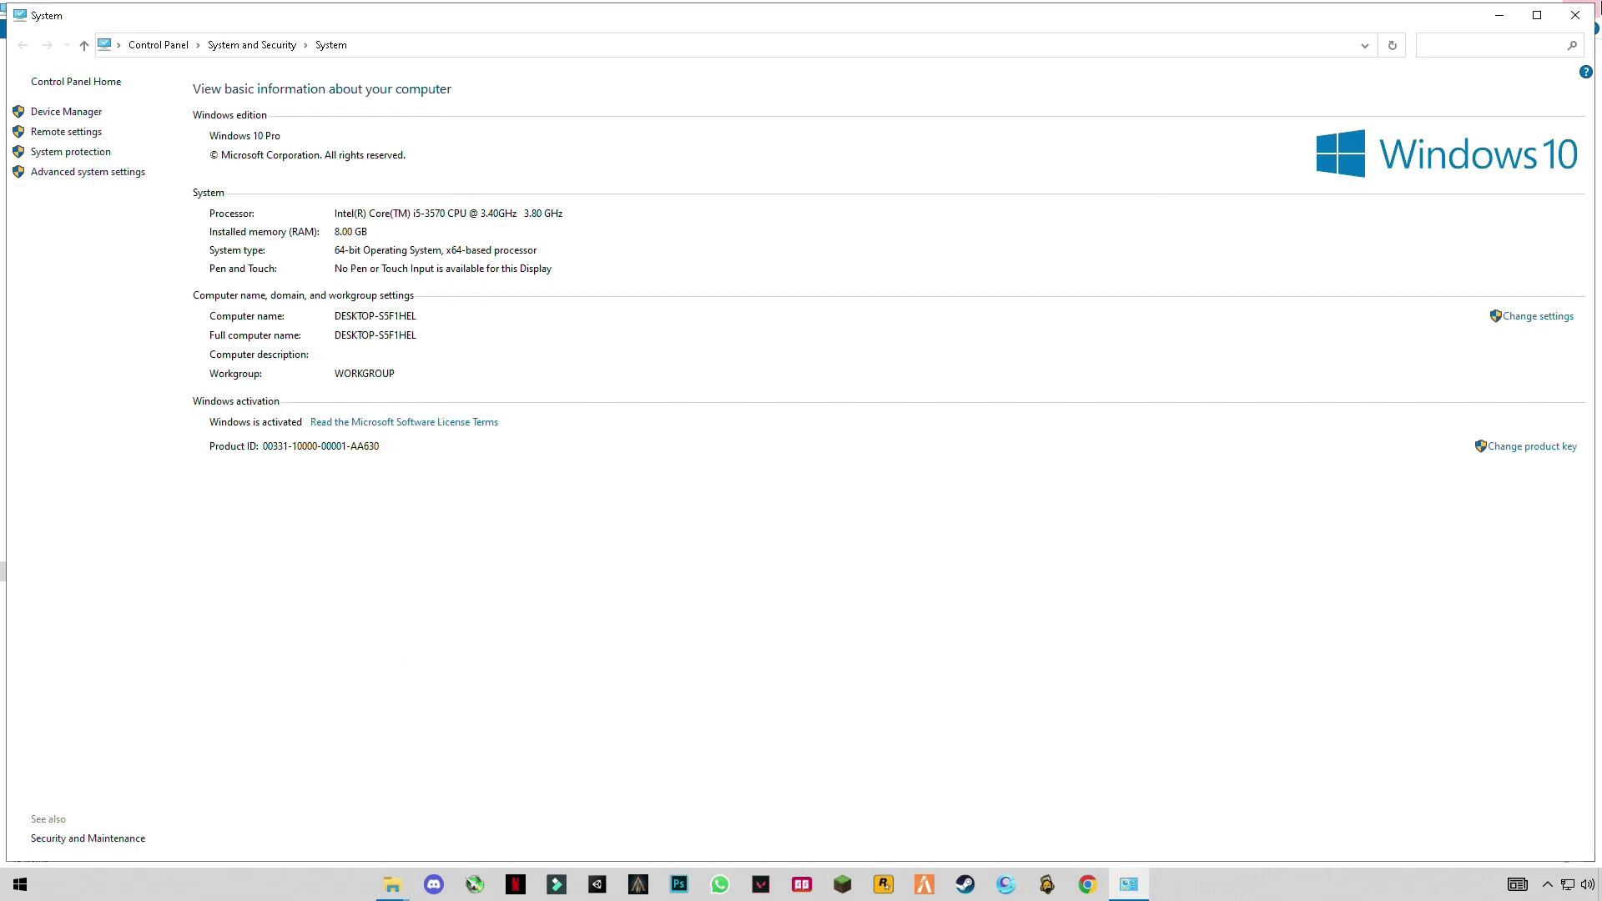
left_click(1580, 13)
left_click(1583, 11)
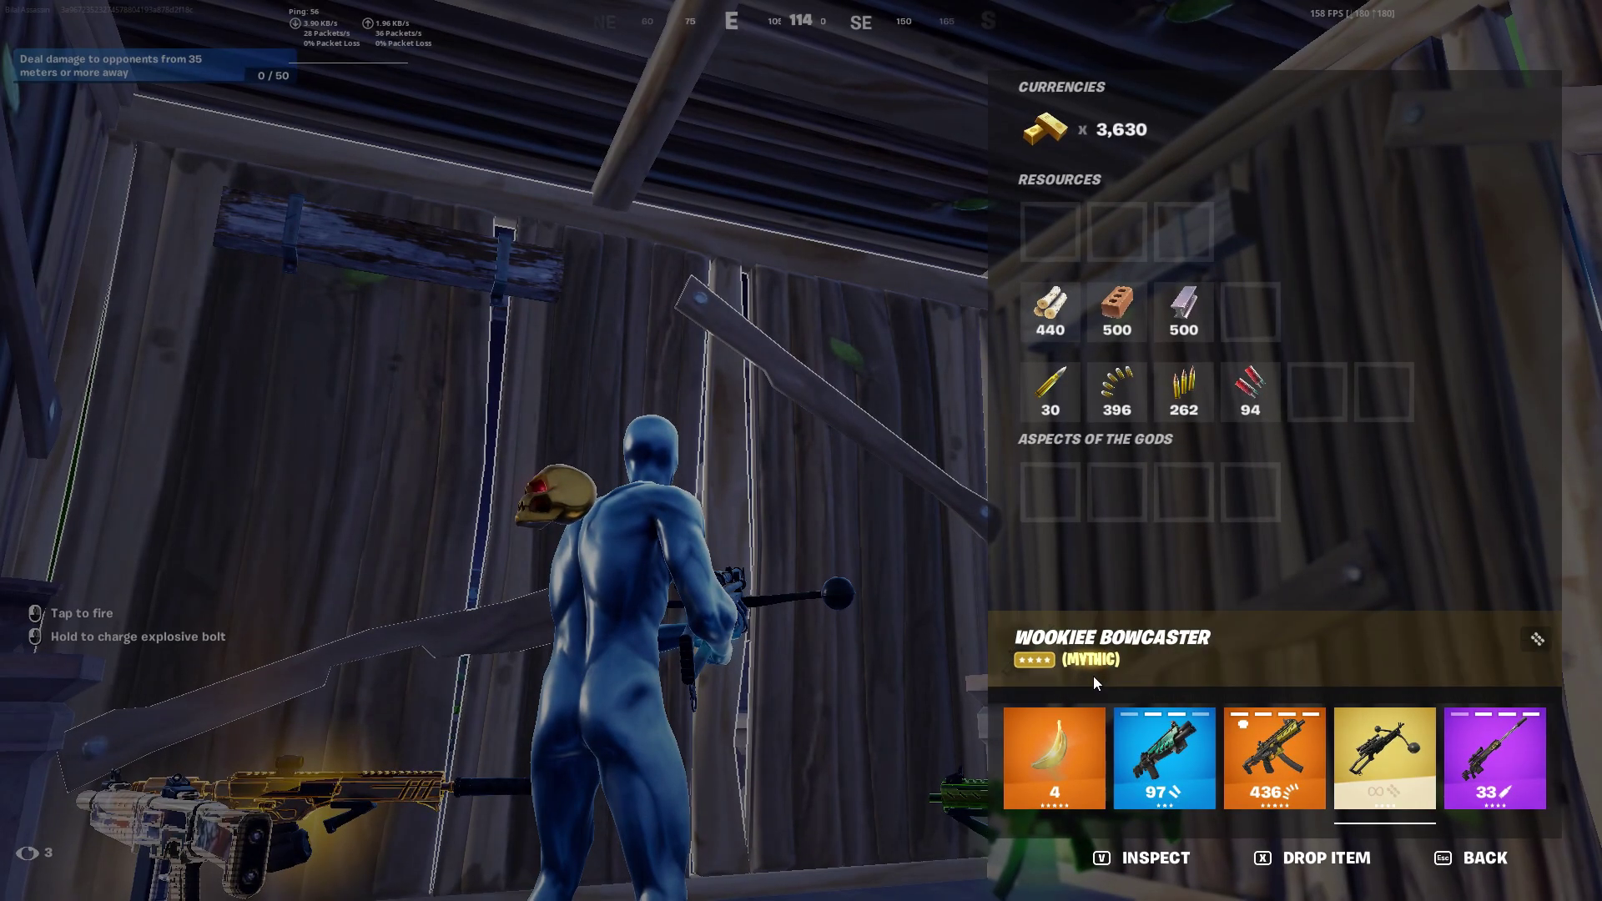
key("Escape")
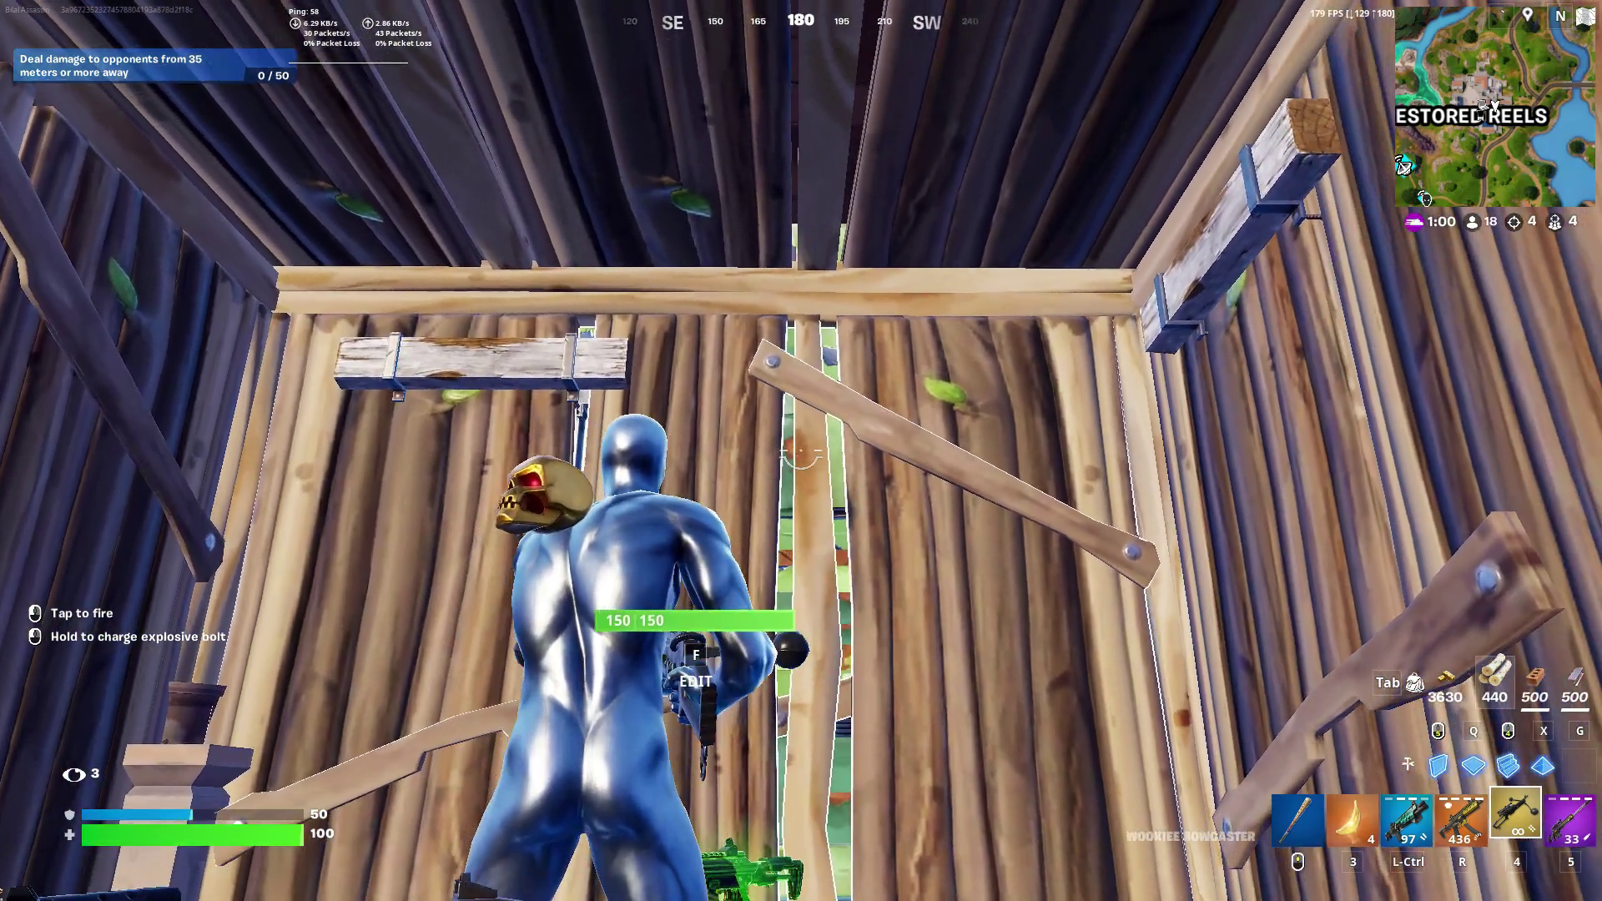
key("f")
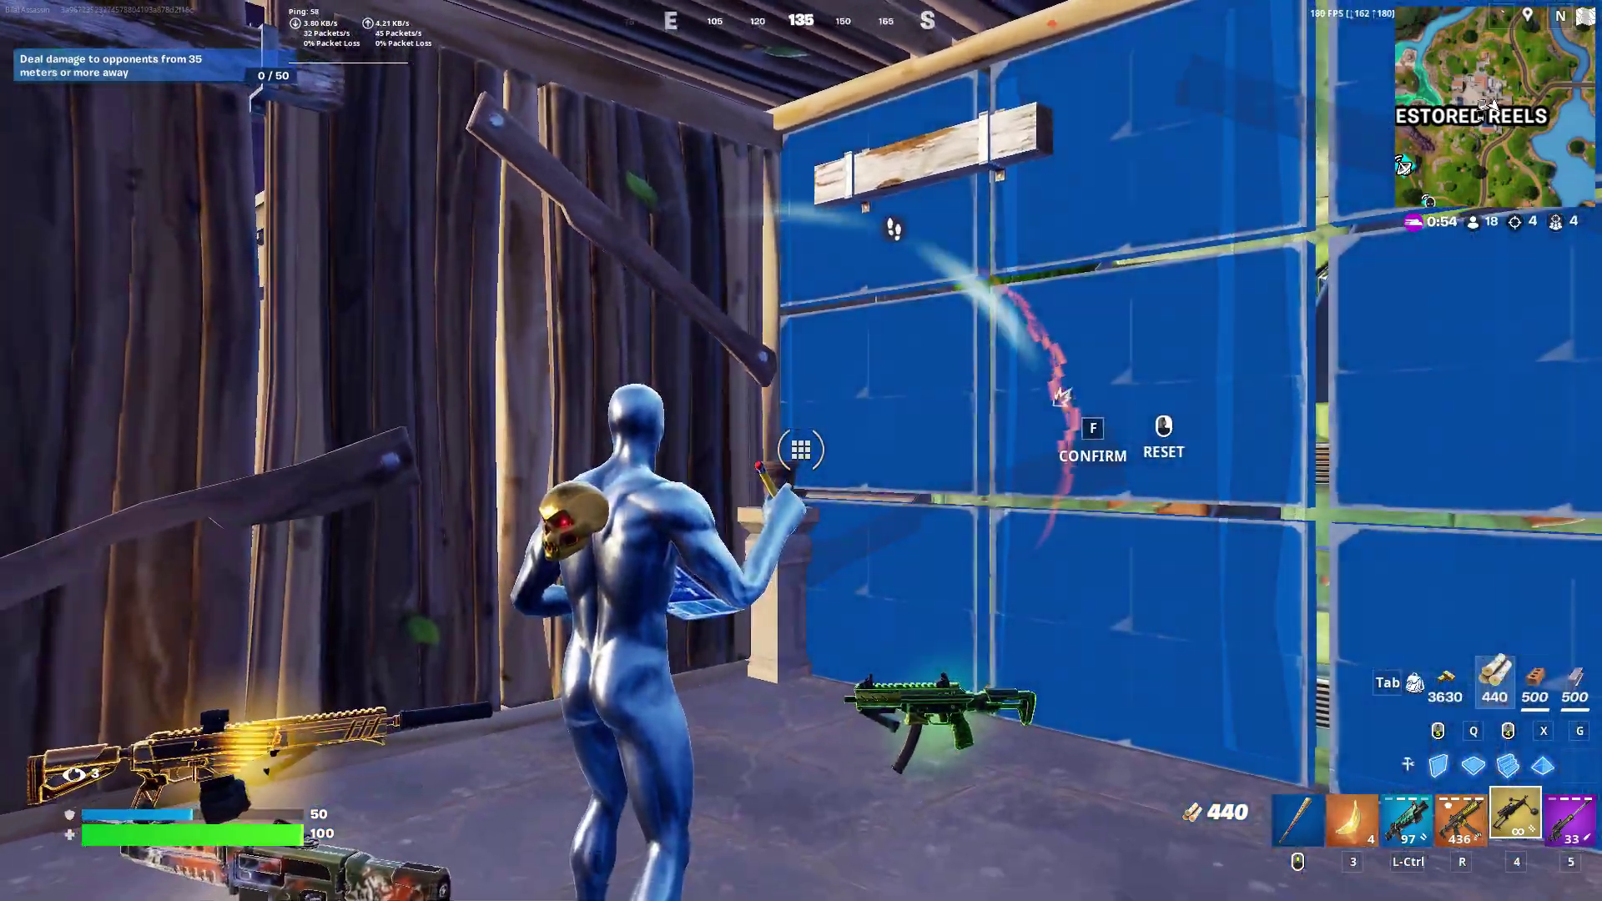
key("f")
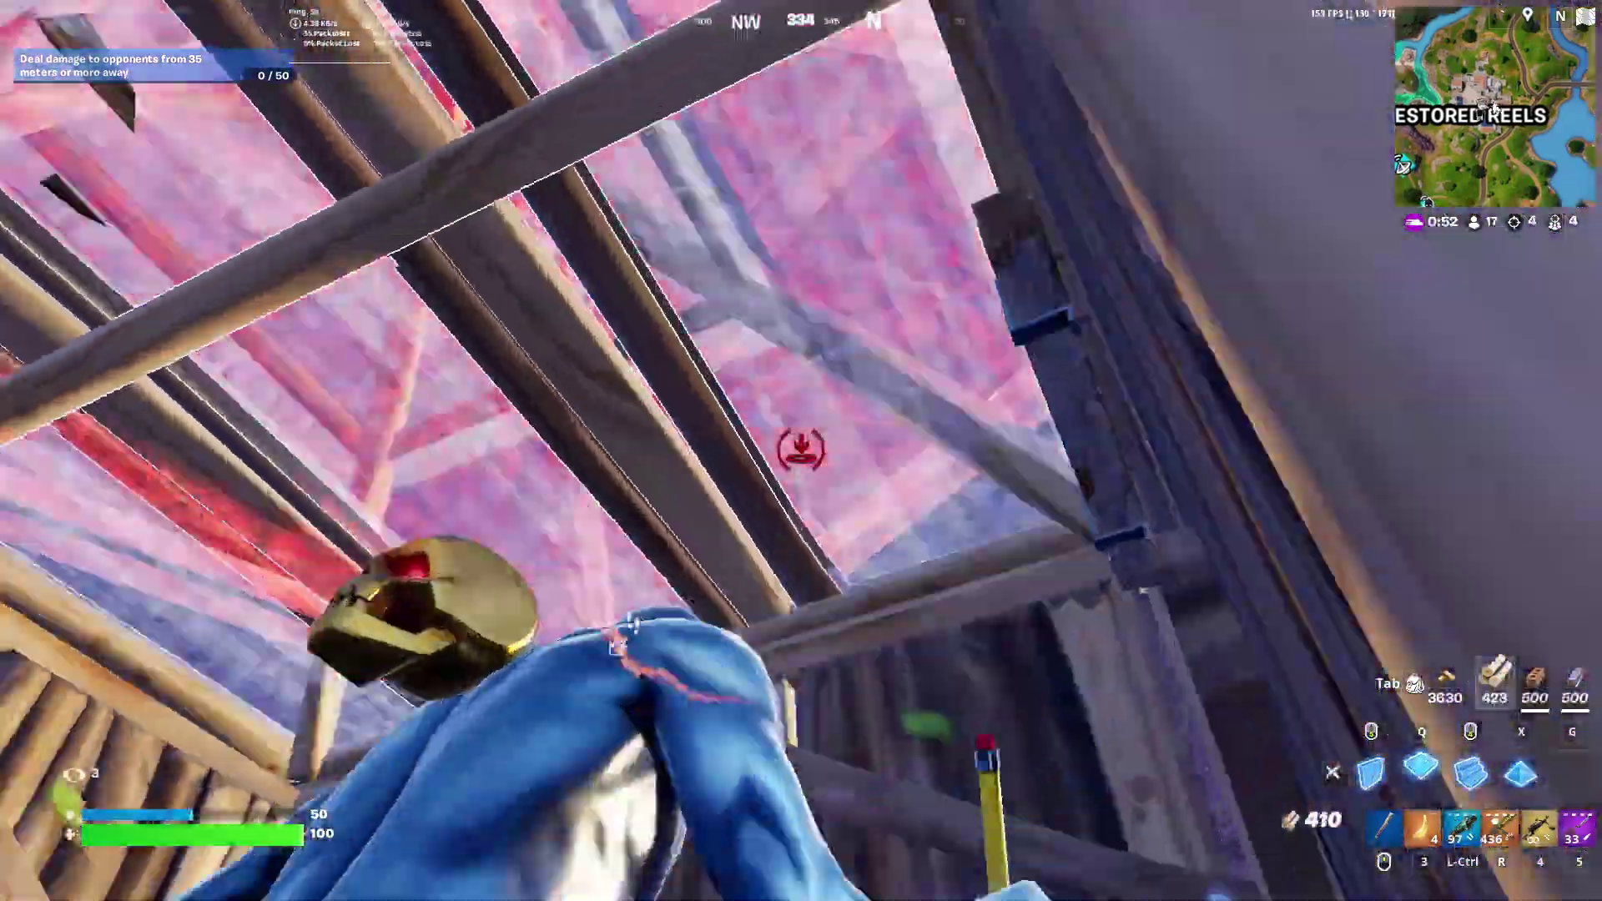
left_click(802, 451)
key("r")
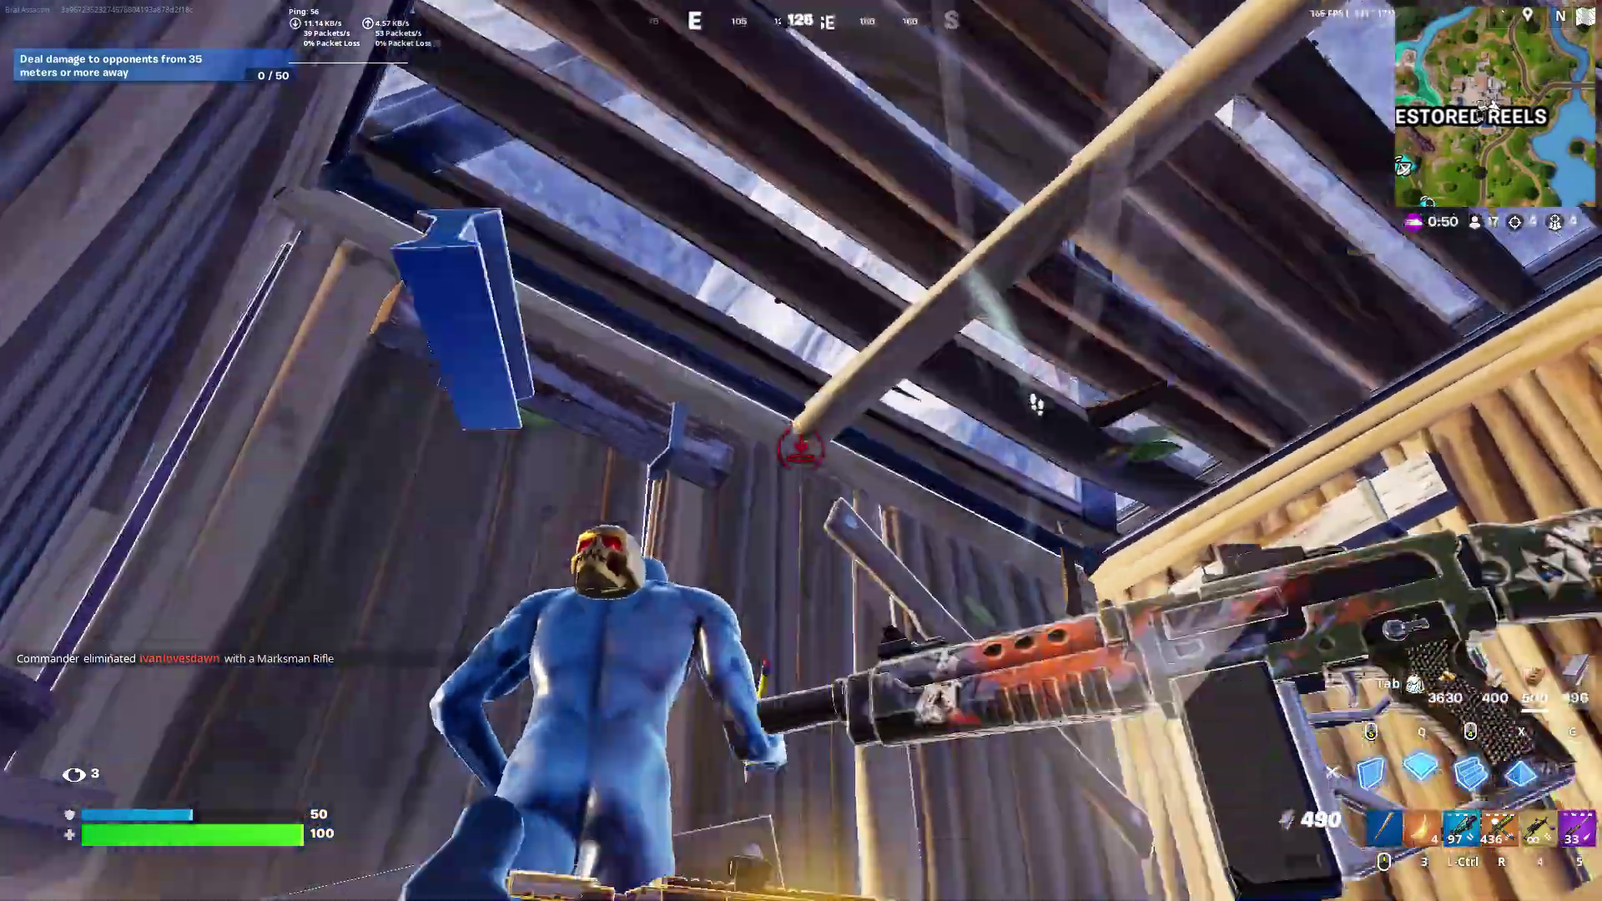
key("x")
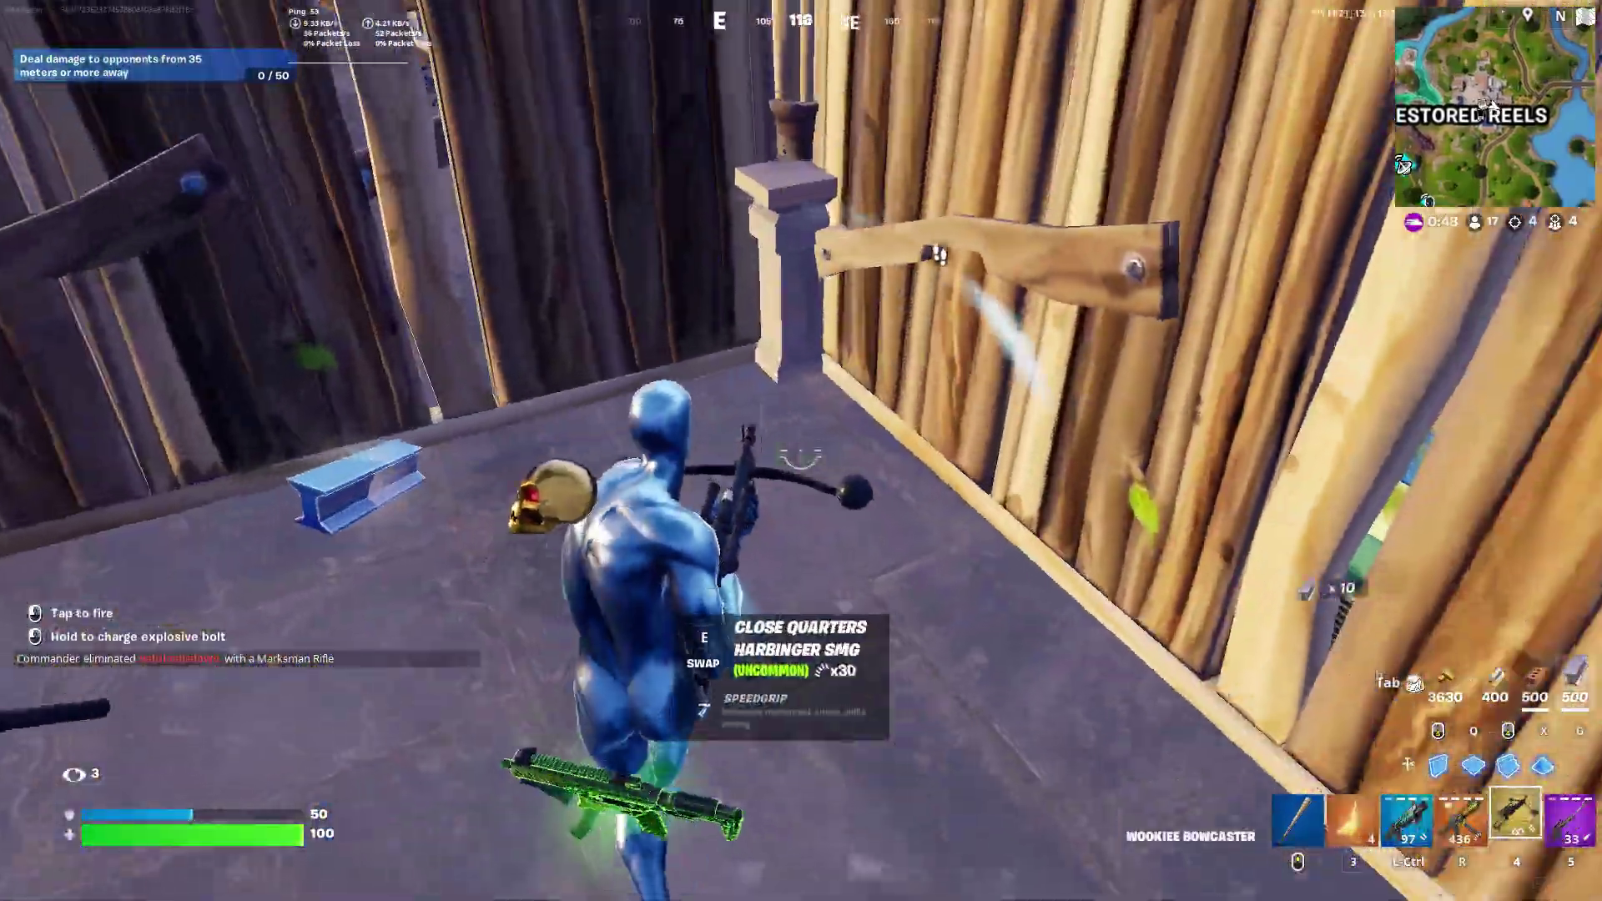